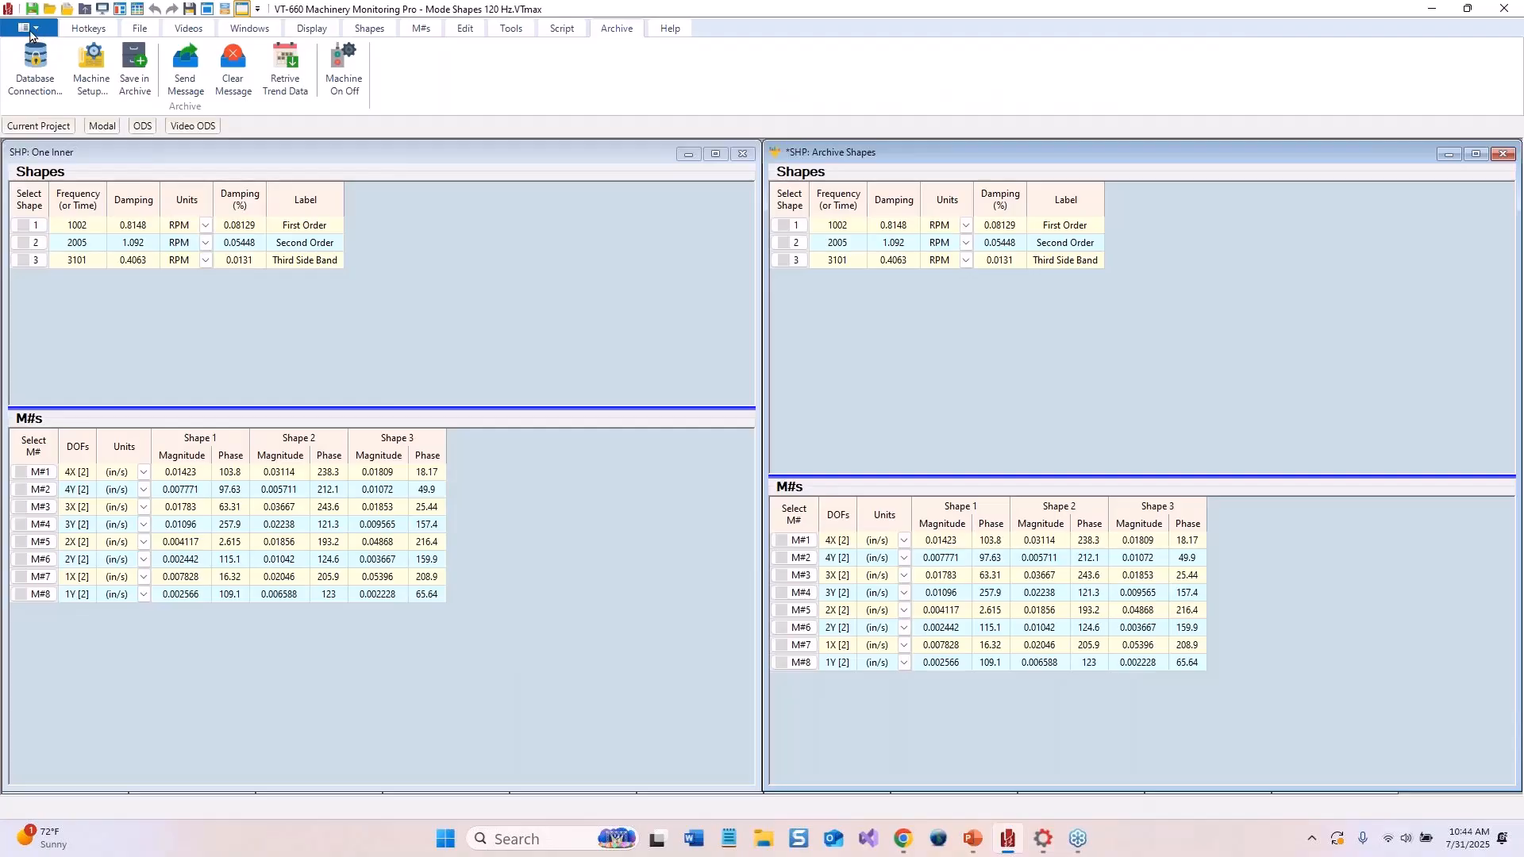
# Close the current project without saving changes and open the project Two Screws Both 120 Hz.VTmax
pyautogui.click(35, 29)
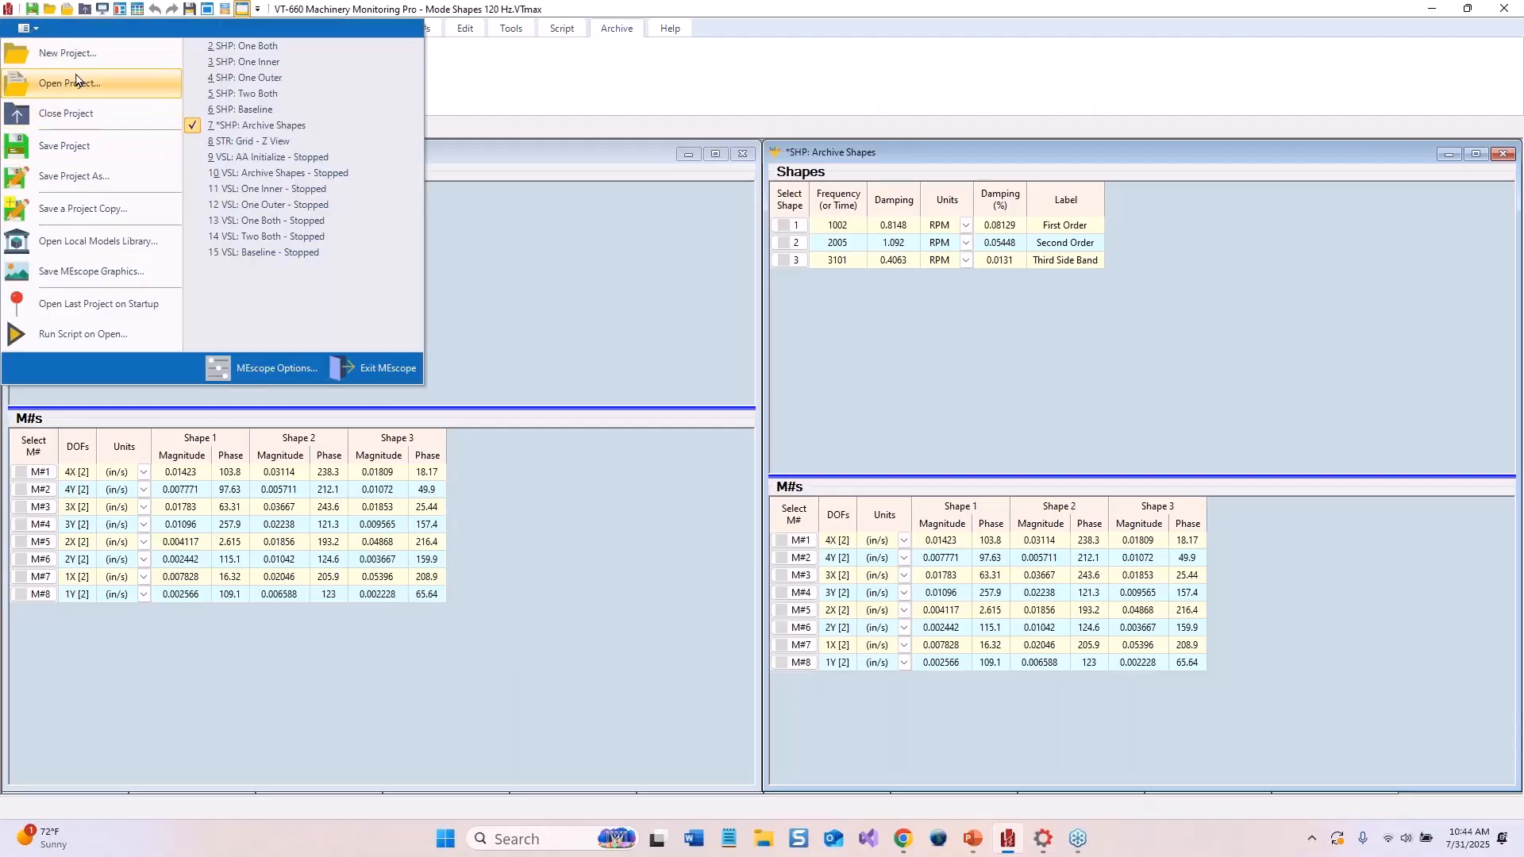
pyautogui.click(70, 112)
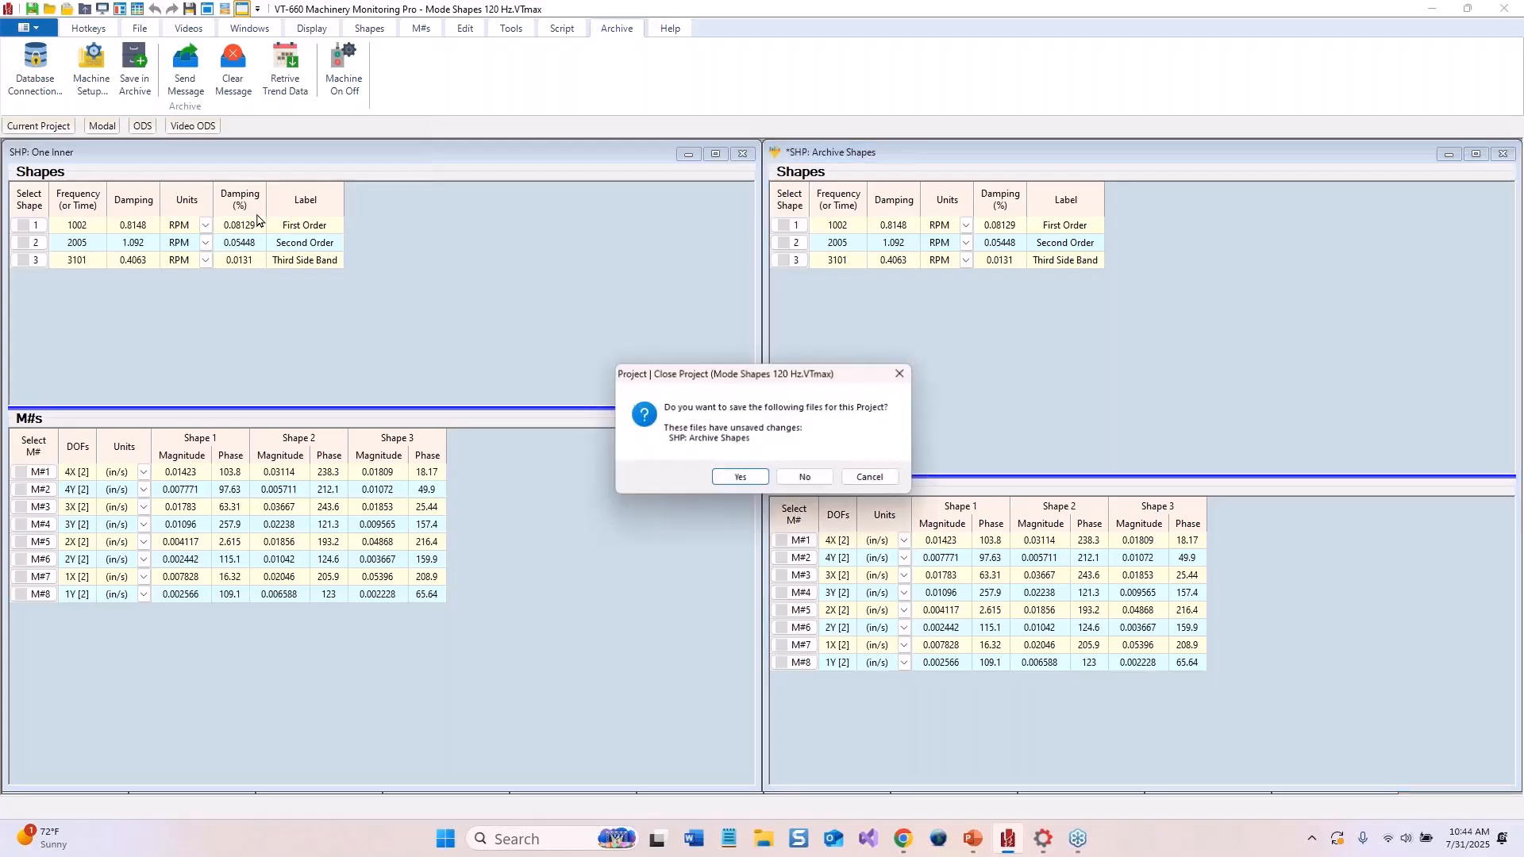
pyautogui.click(802, 480)
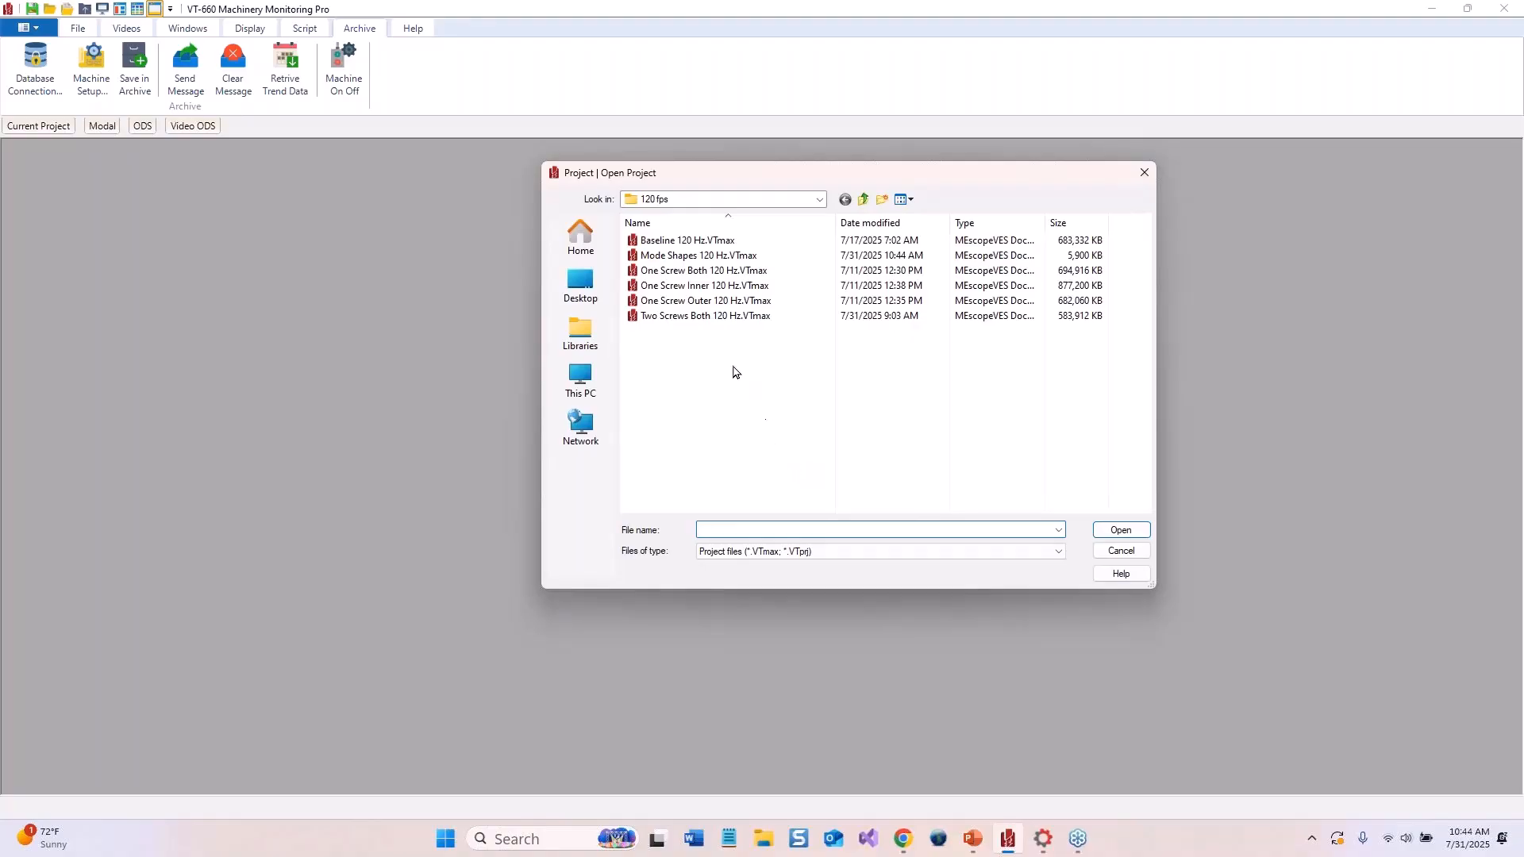
pyautogui.doubleClick(691, 315)
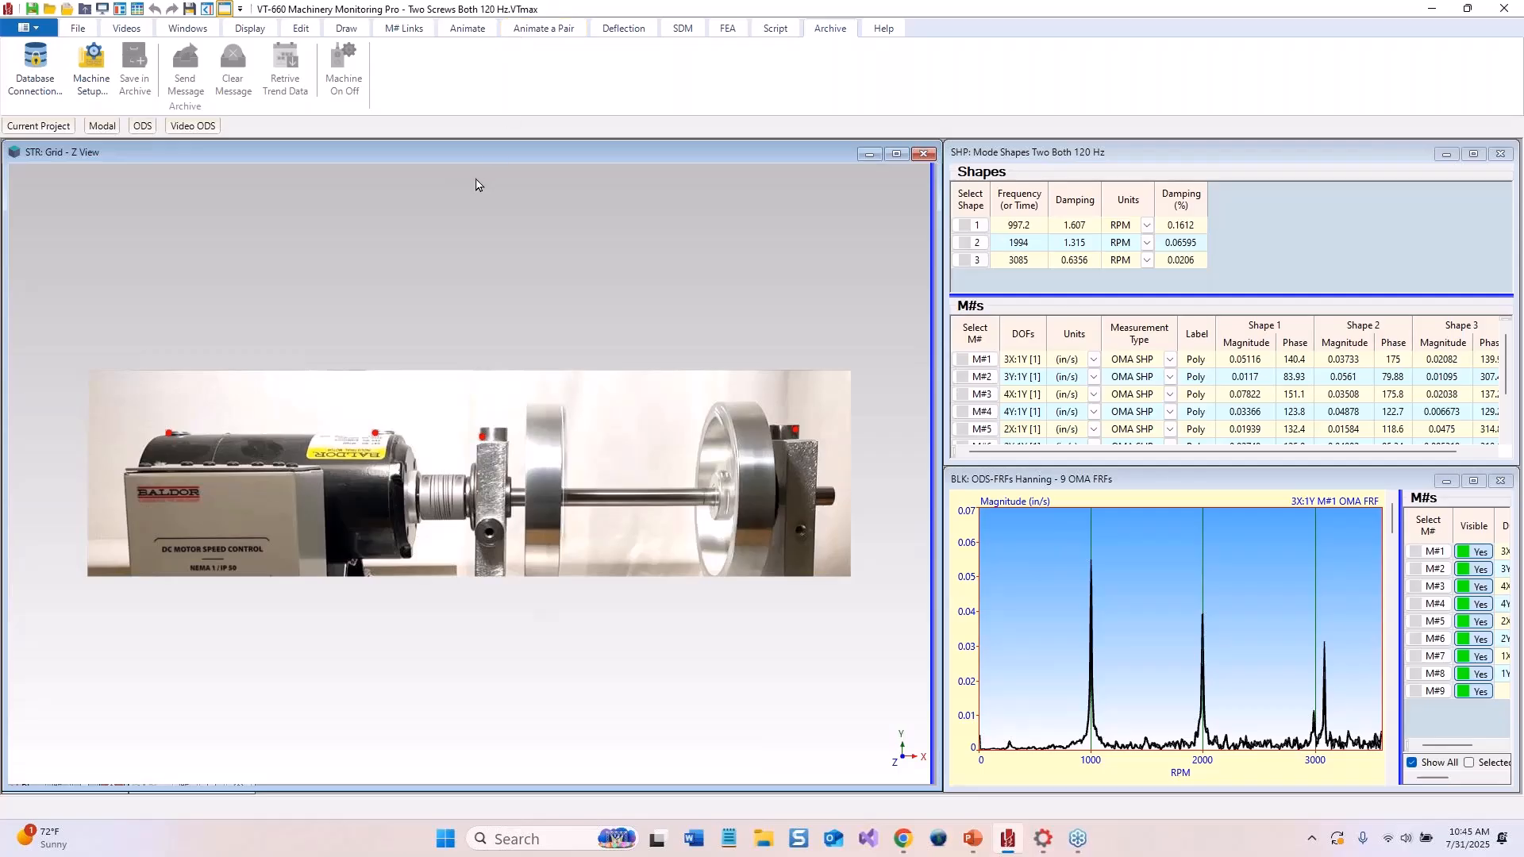
# Show the measurement points on the structure view and start animating a shape from the mode shape table
pyautogui.click(241, 30)
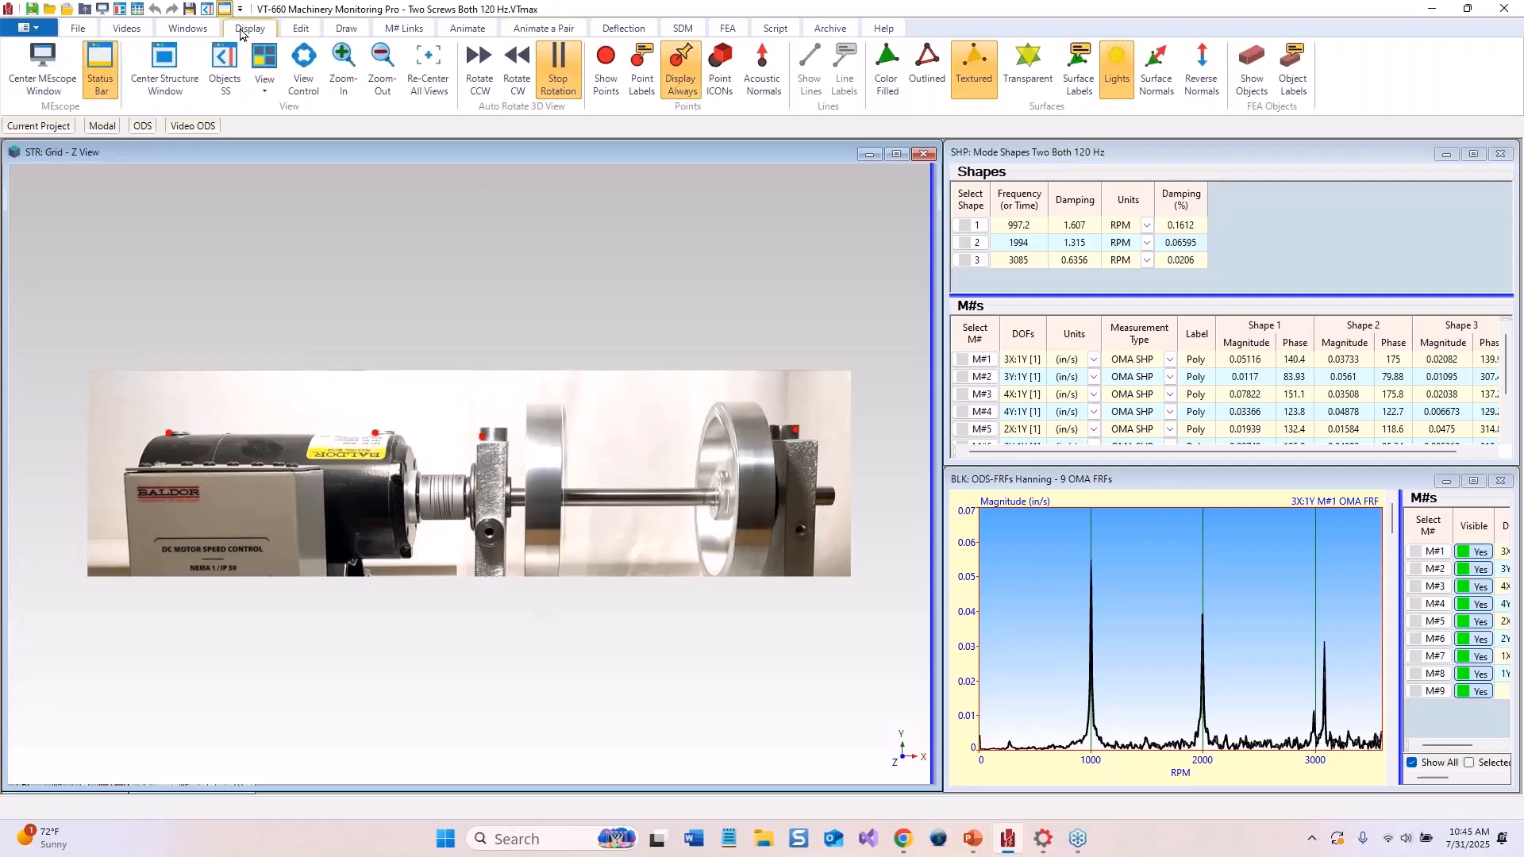
pyautogui.click(609, 89)
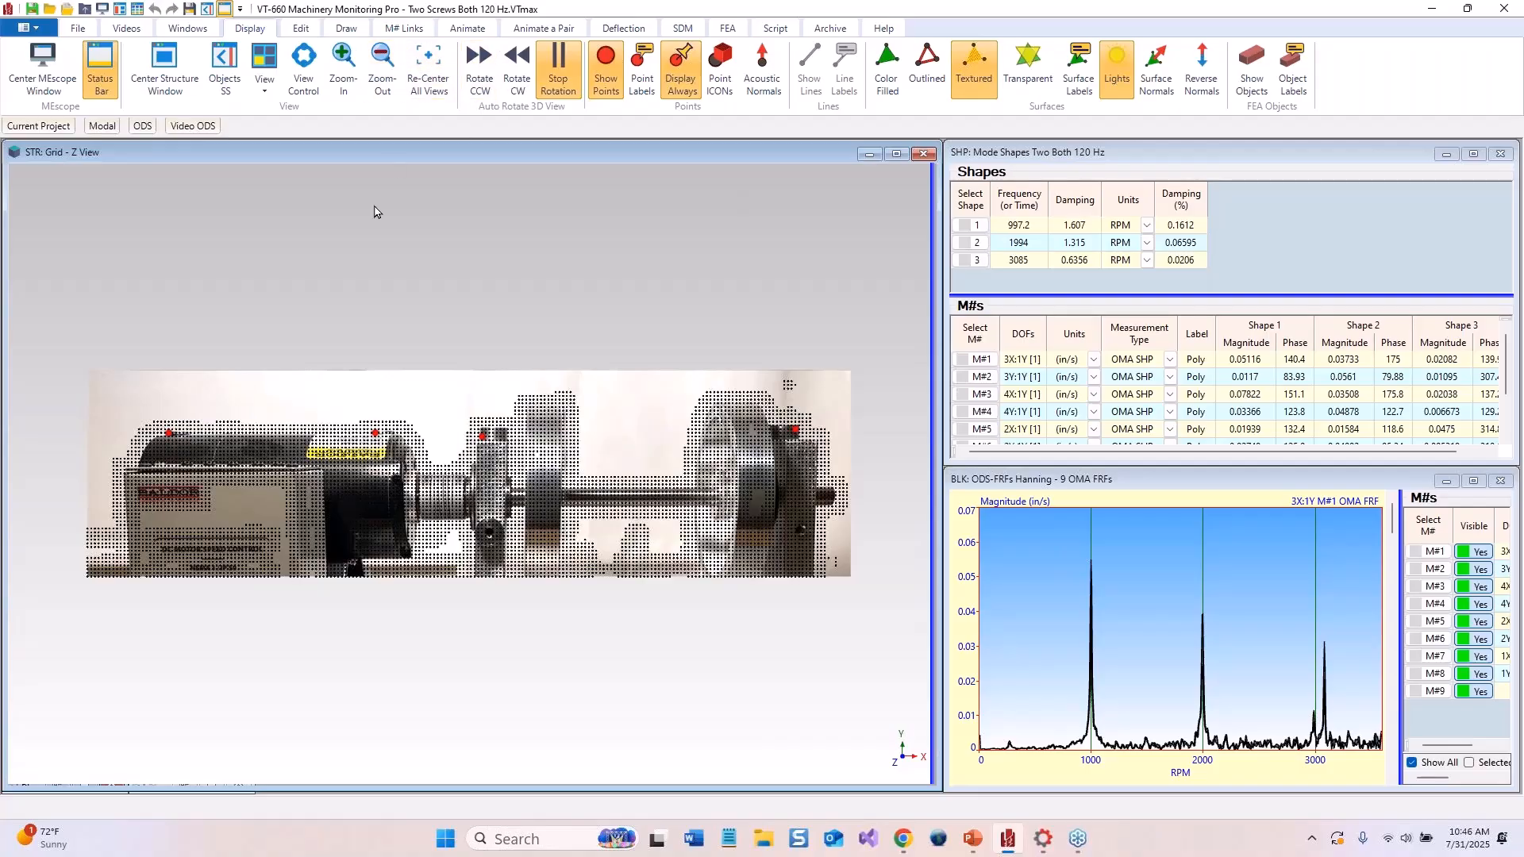
pyautogui.click(467, 30)
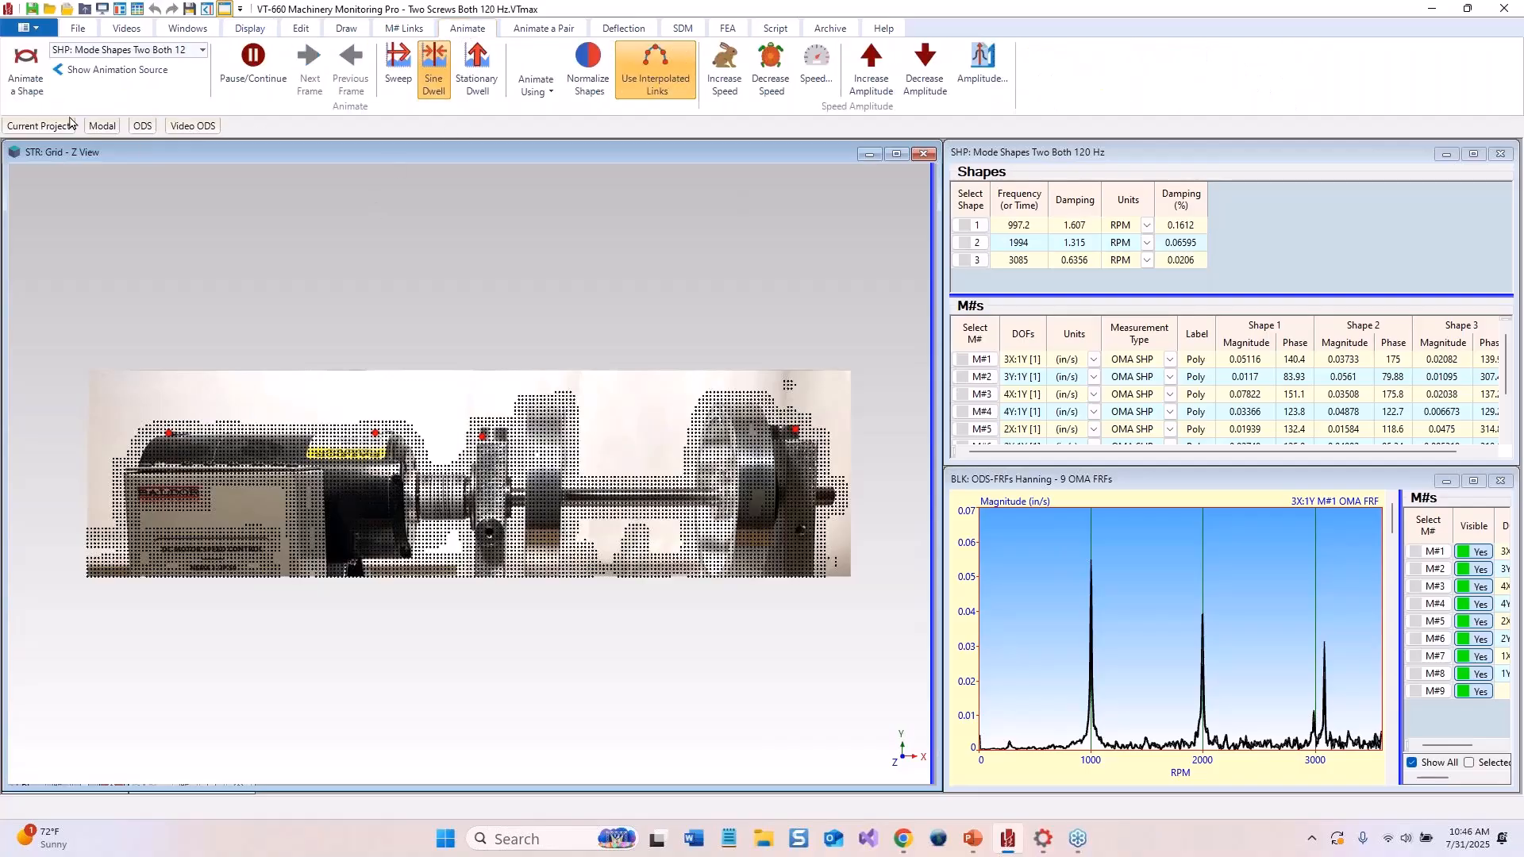
pyautogui.click(32, 61)
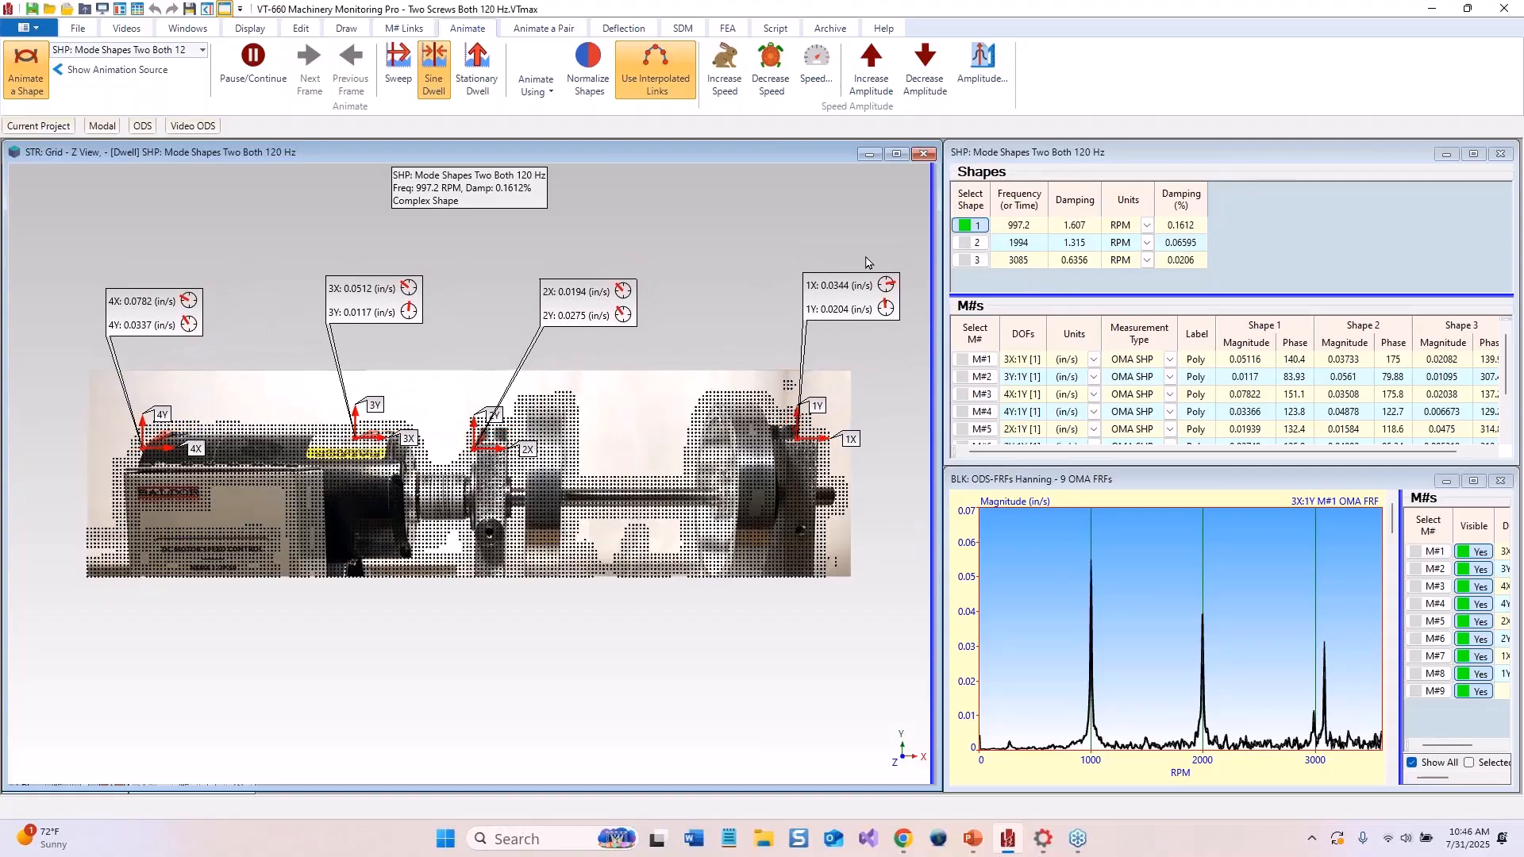
# Animate each of the three mode shapes in turn by selecting shapes 2, 1 and 3
pyautogui.click(978, 243)
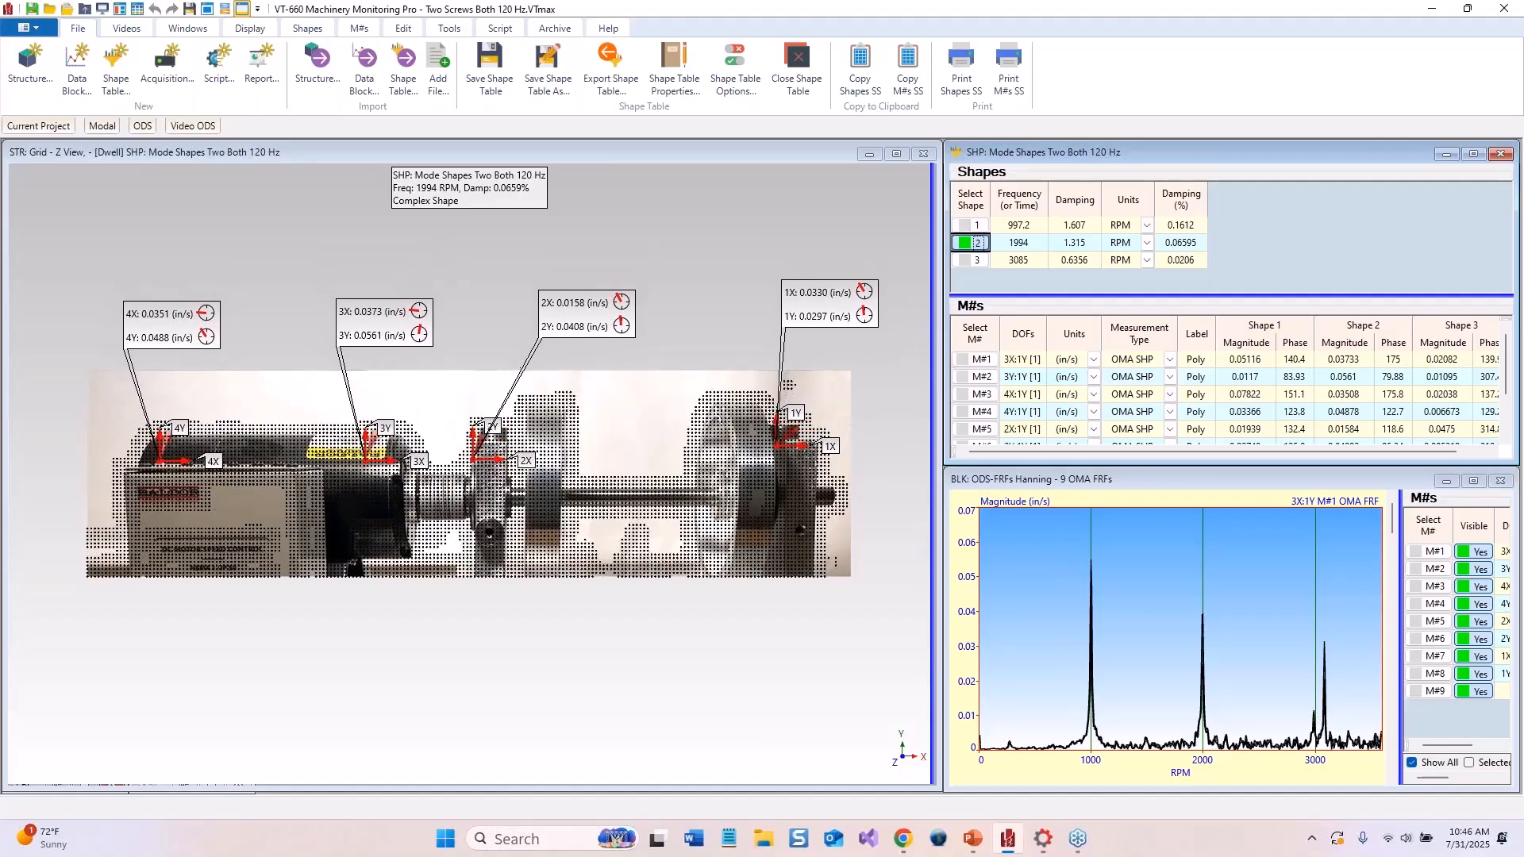
pyautogui.click(971, 226)
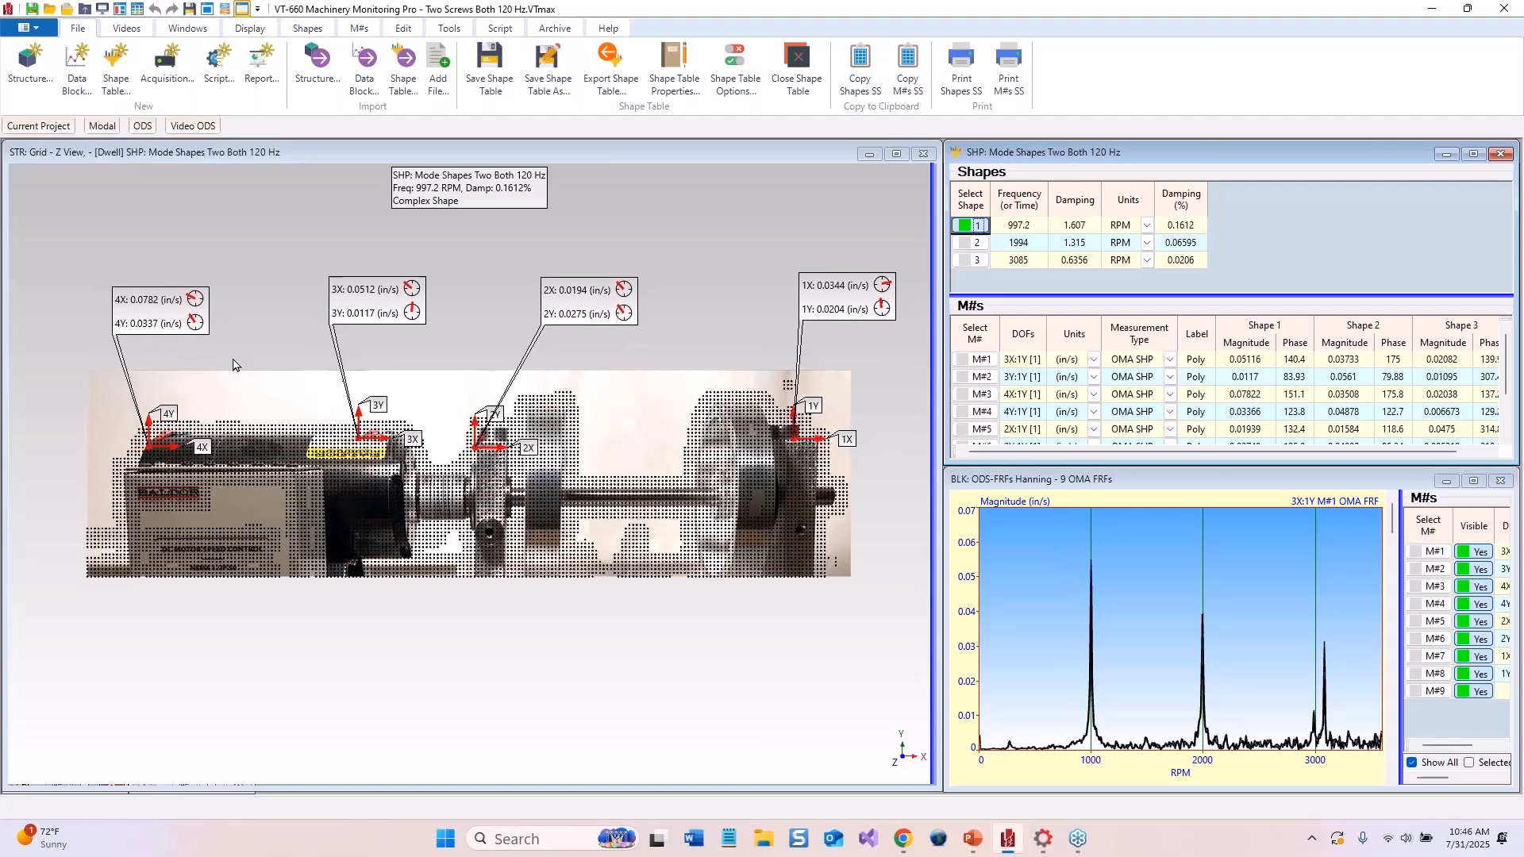
pyautogui.click(975, 265)
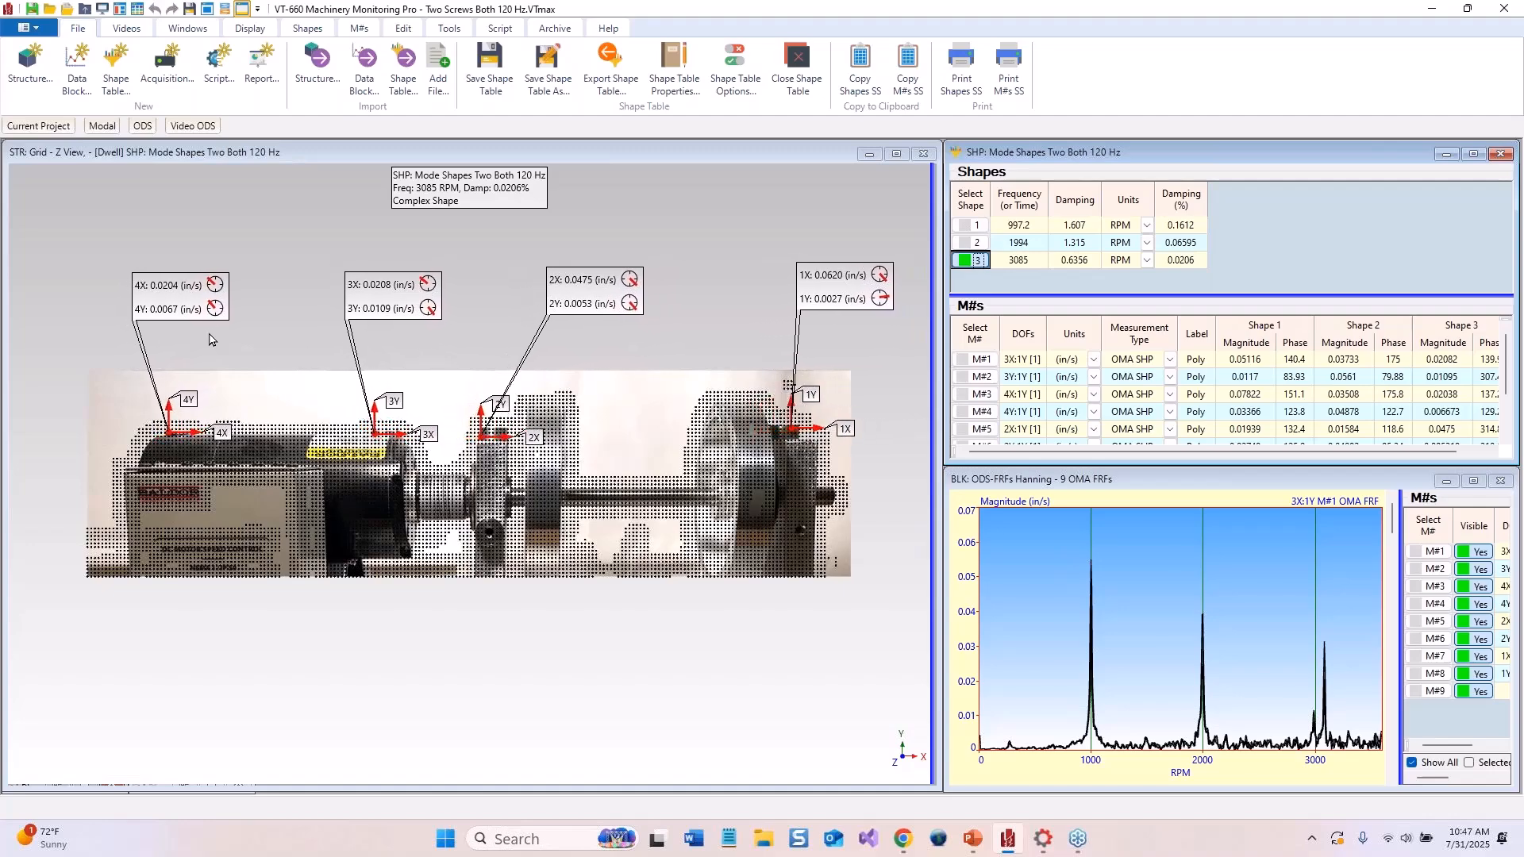
# Animate the FRF data block instead and switch to the Peak Cursor on the highest-frequency peak
pyautogui.click(1092, 642)
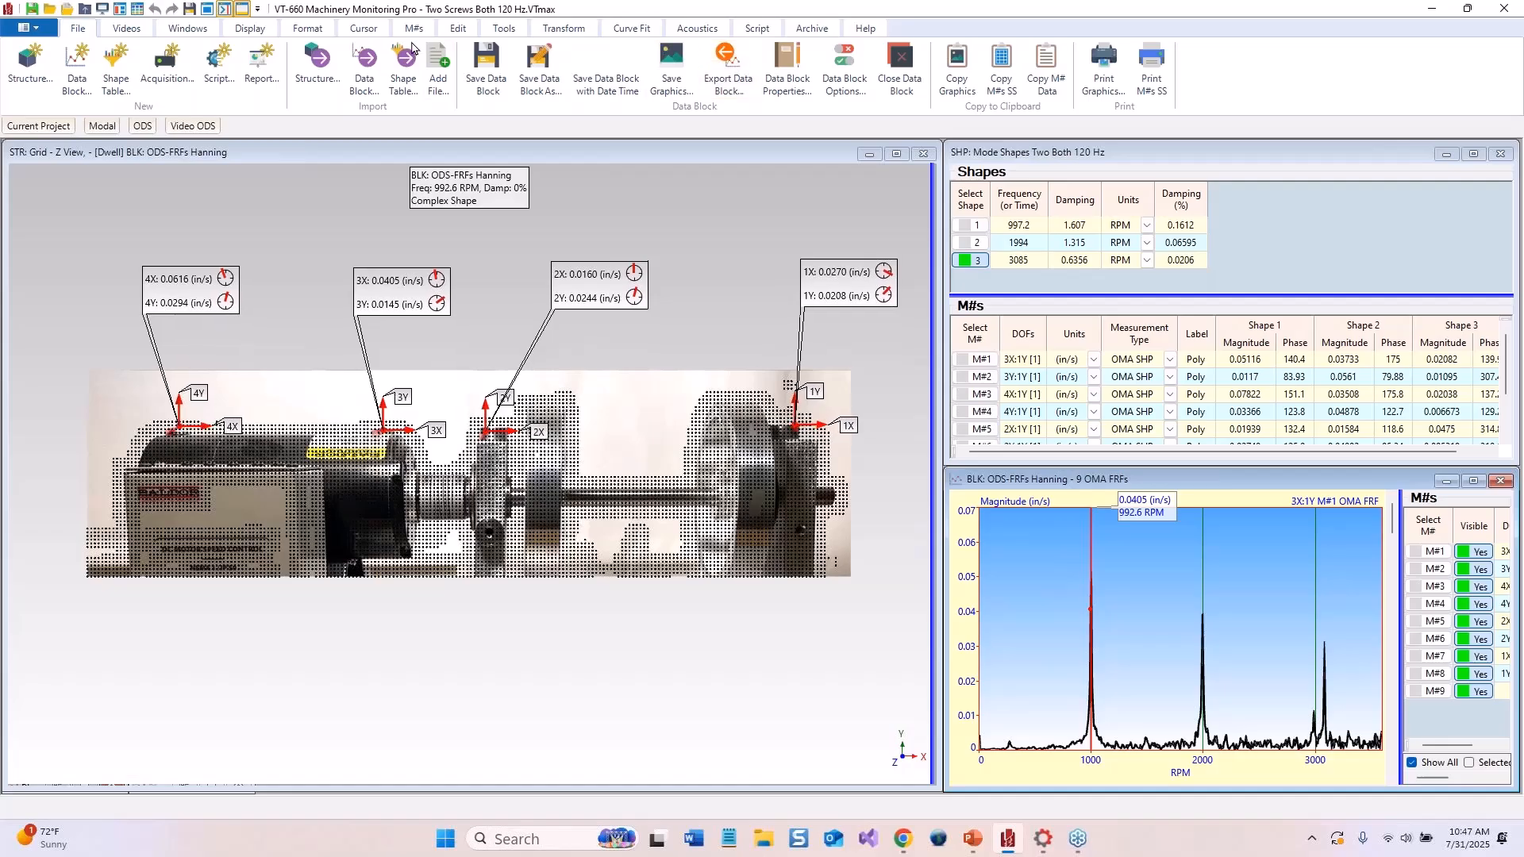
pyautogui.click(363, 28)
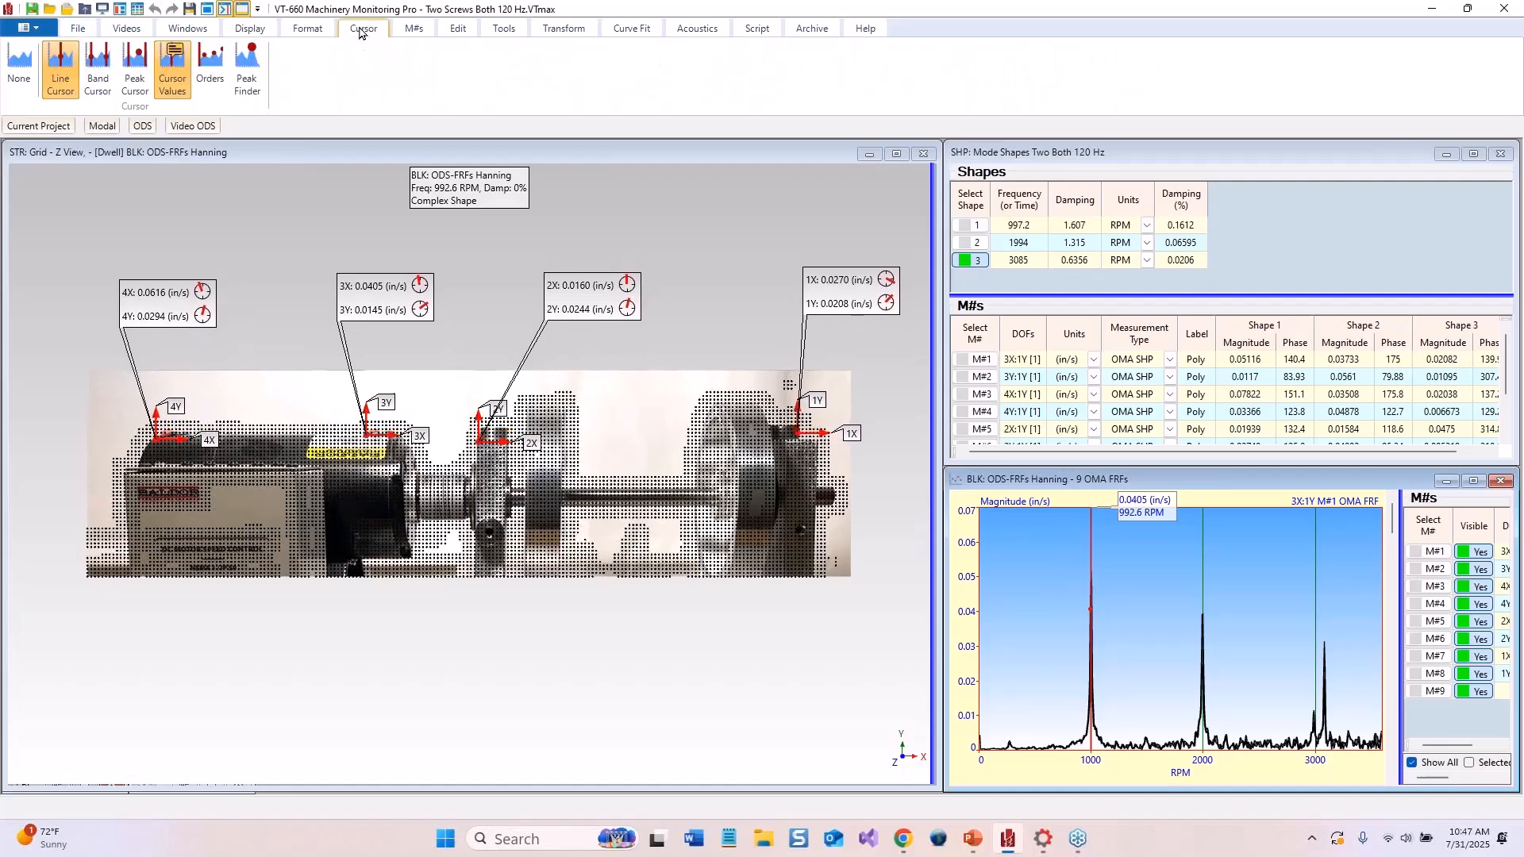
pyautogui.click(136, 71)
pyautogui.click(1325, 591)
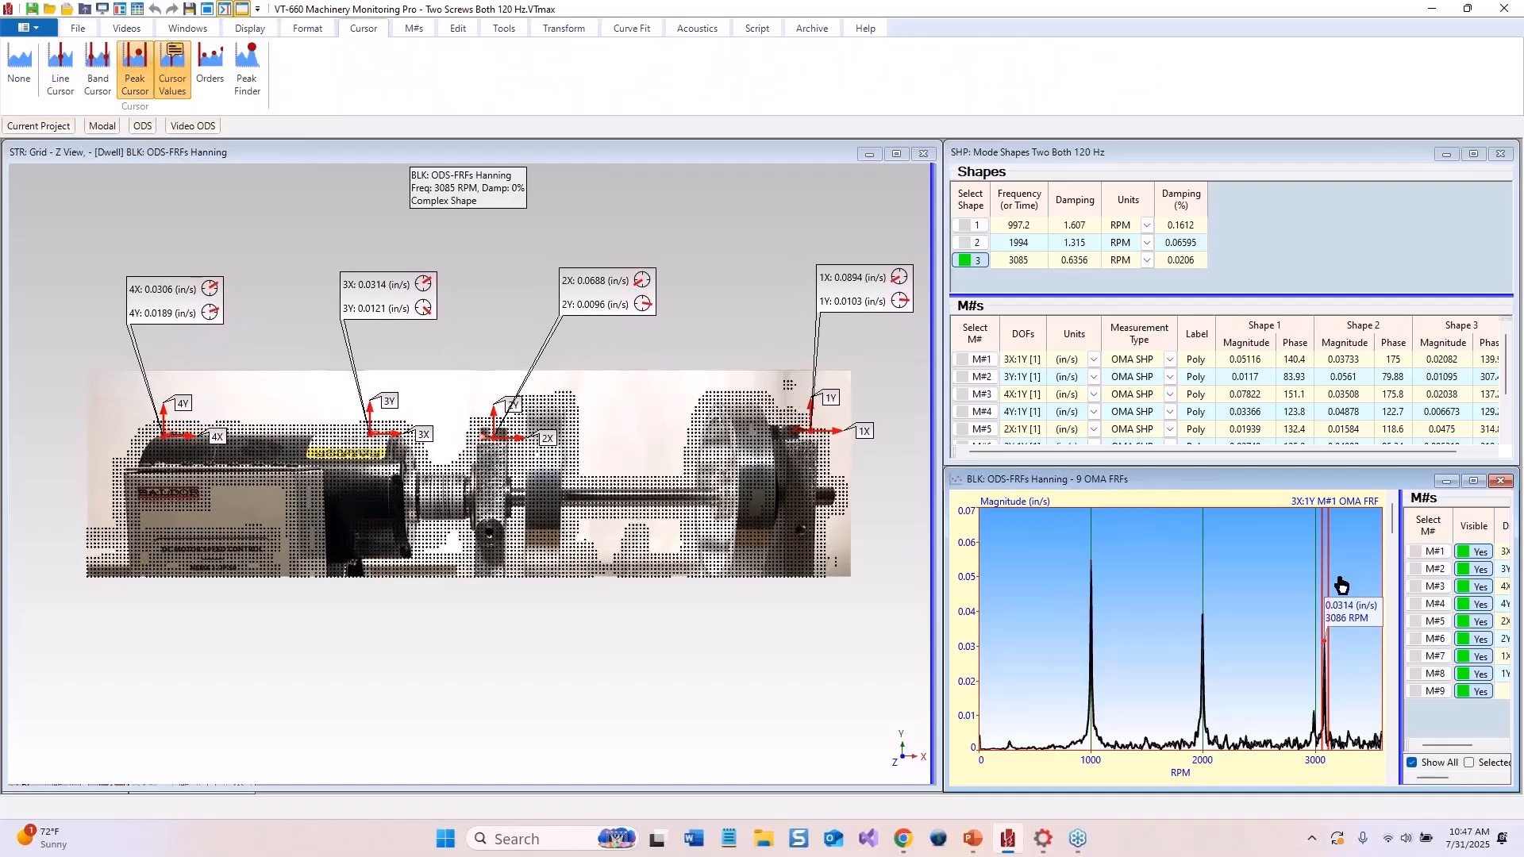
# Move the peak cursor between the three resonance peaks to view each operating deflection shape
pyautogui.moveTo(1332, 587); pyautogui.dragTo(1084, 600)
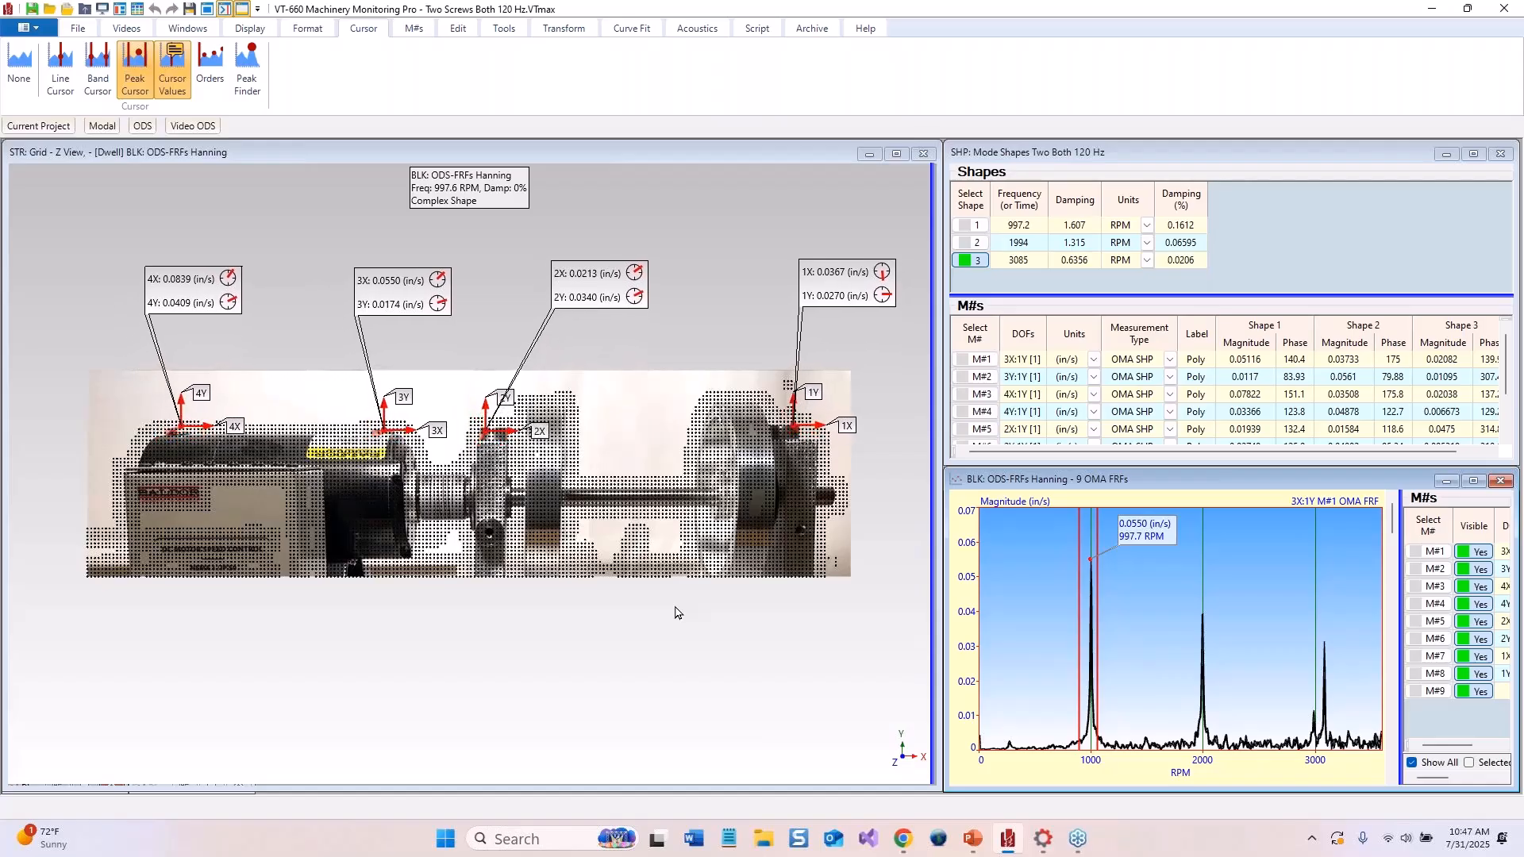
pyautogui.moveTo(1098, 536); pyautogui.dragTo(1175, 546)
pyautogui.moveTo(1191, 547); pyautogui.dragTo(1202, 547)
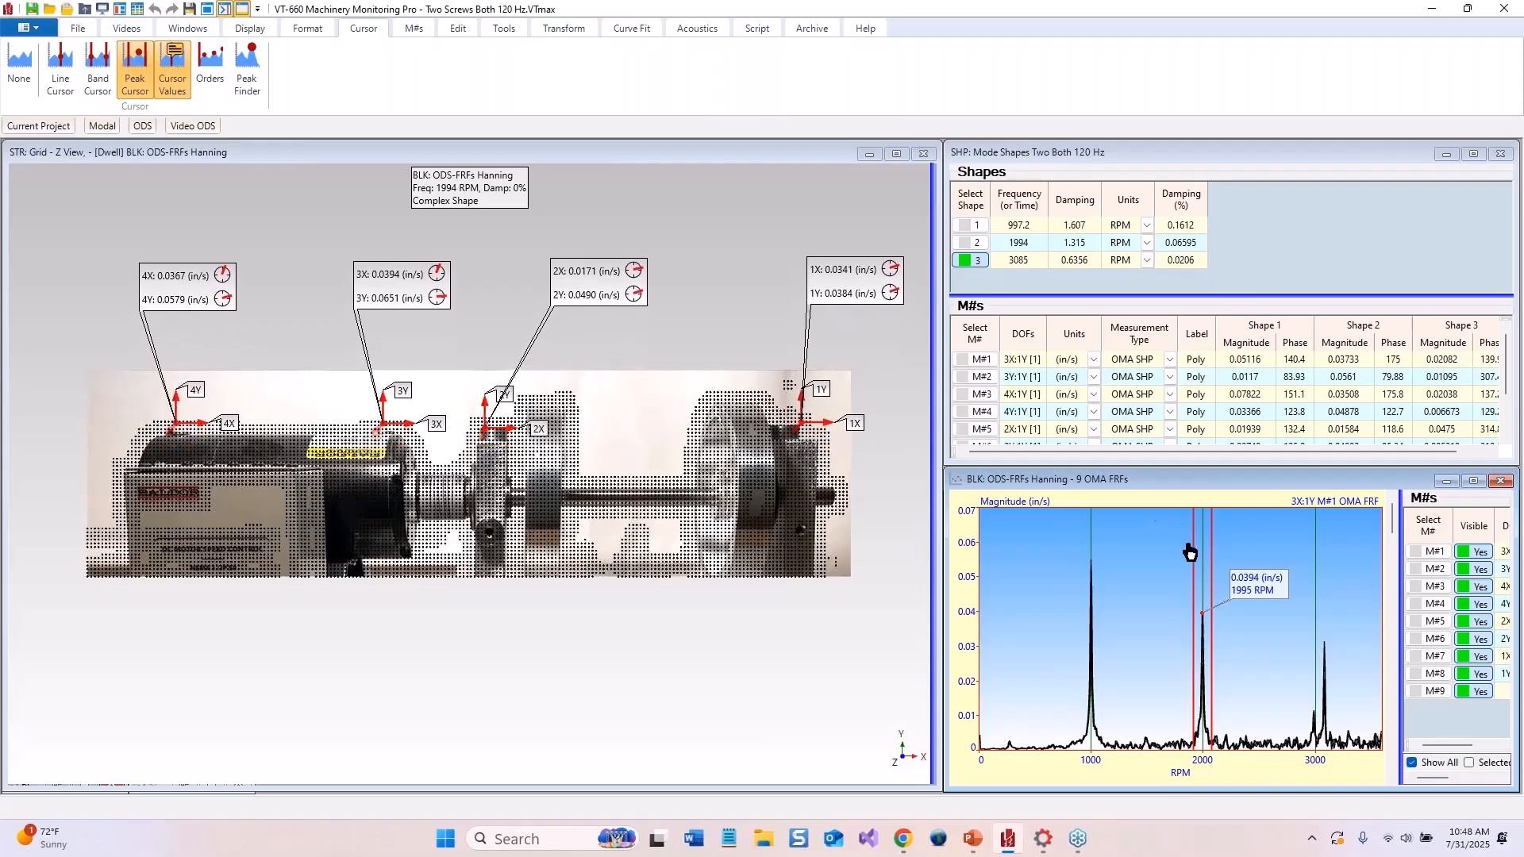
pyautogui.moveTo(1205, 538); pyautogui.dragTo(1324, 551)
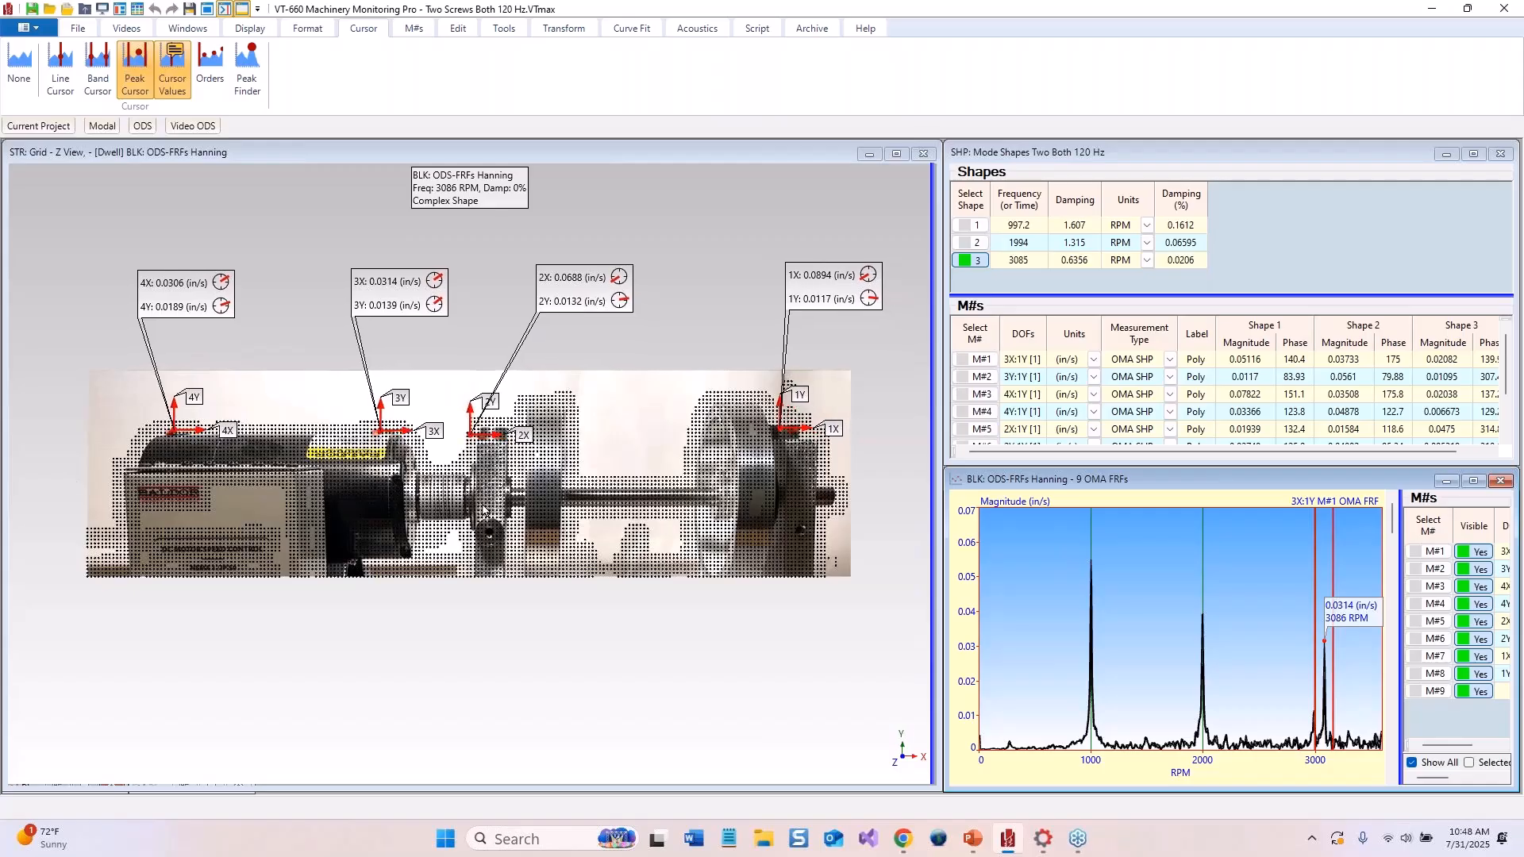
pyautogui.moveTo(1325, 591); pyautogui.dragTo(1090, 617)
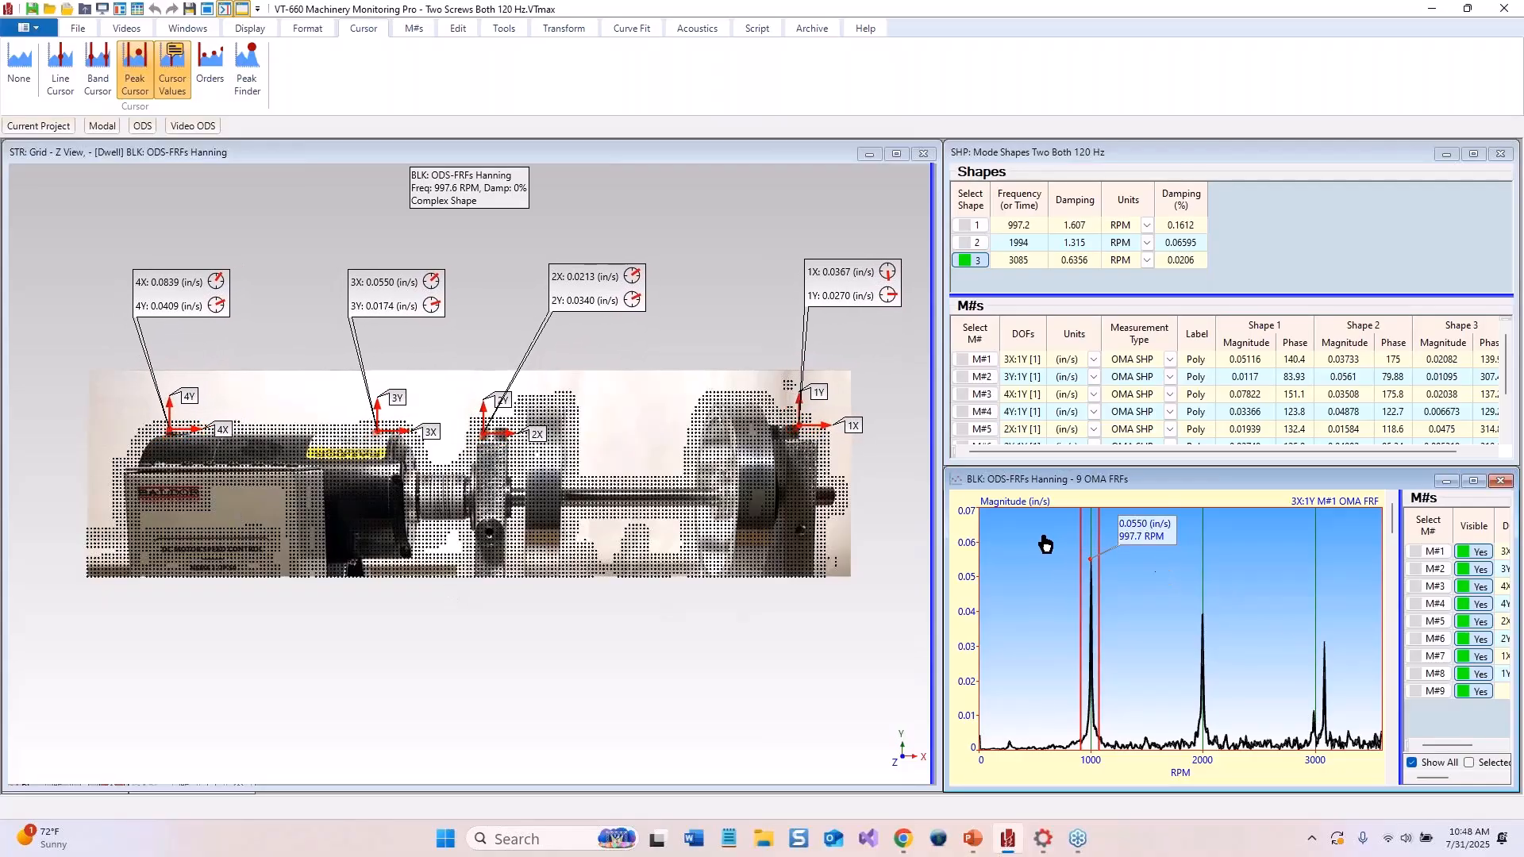
pyautogui.moveTo(1089, 528); pyautogui.dragTo(1204, 534)
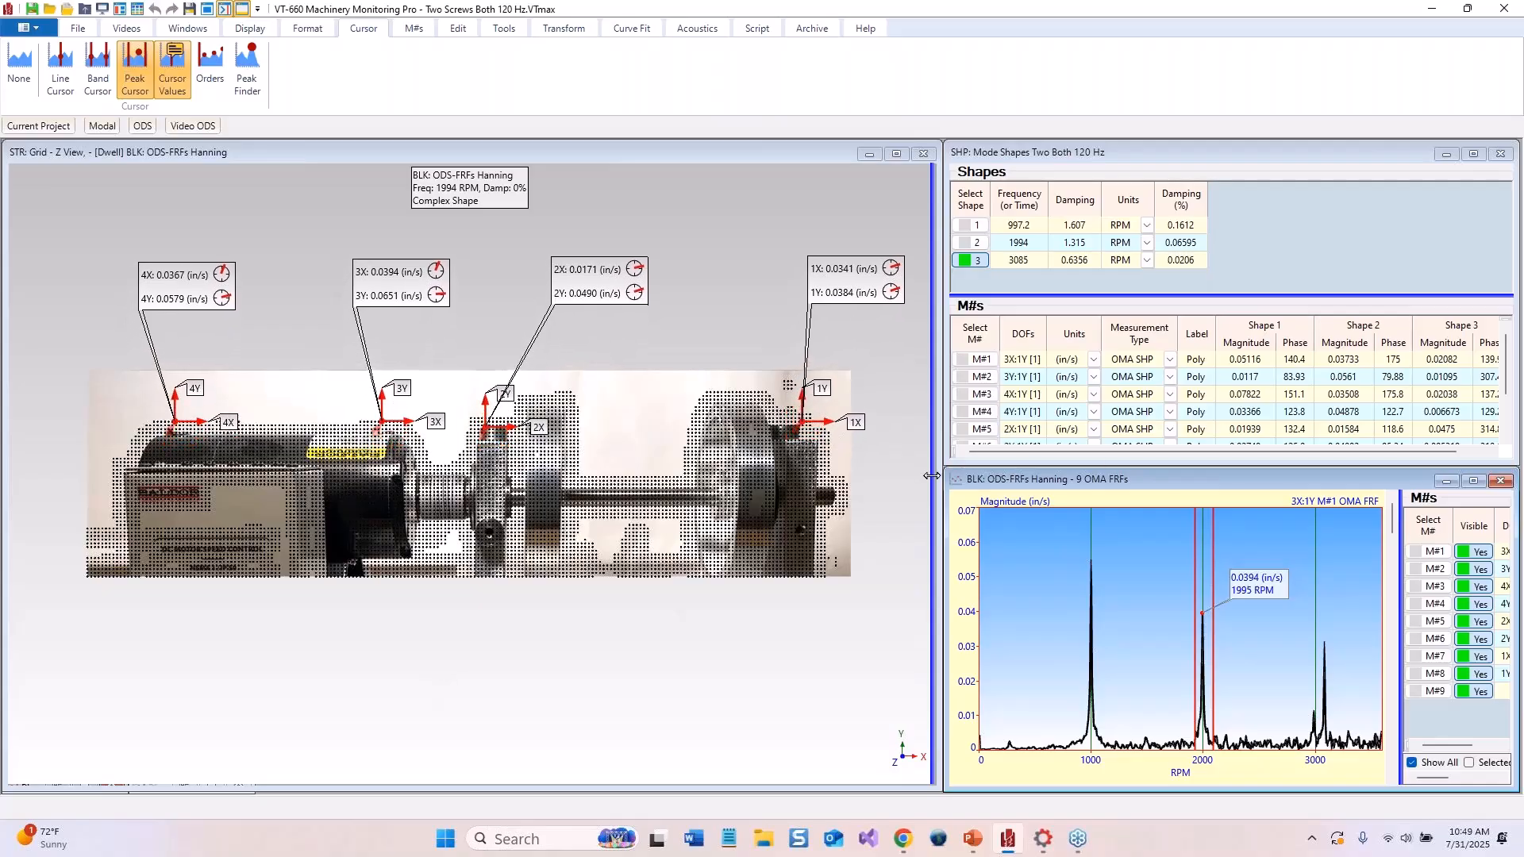
# Open Curve Fitting for the FRF data block and turn the cursor off
pyautogui.rightClick(1128, 536)
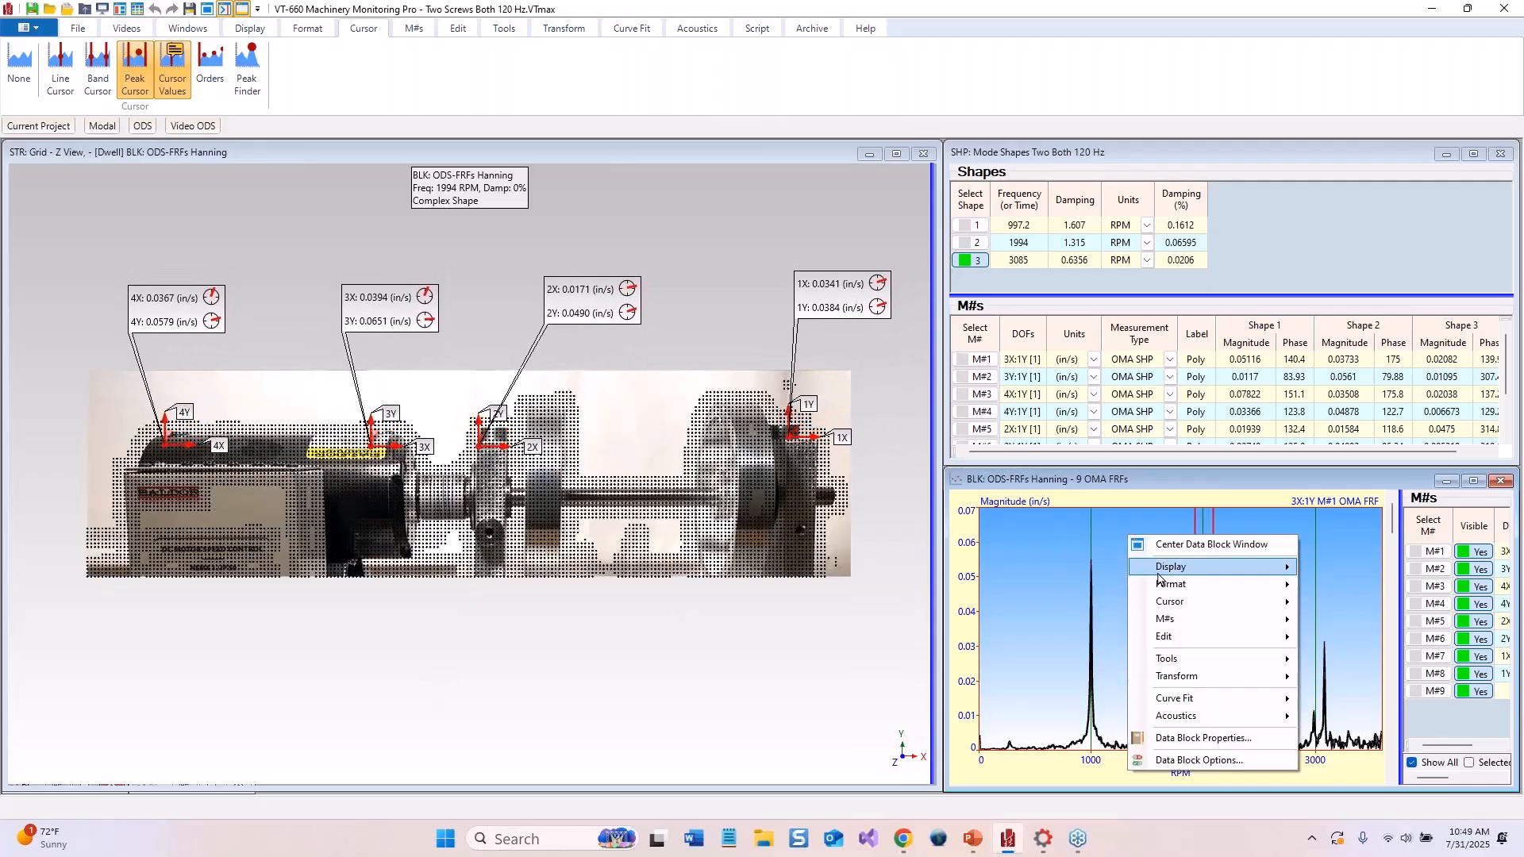
pyautogui.moveTo(1160, 699)
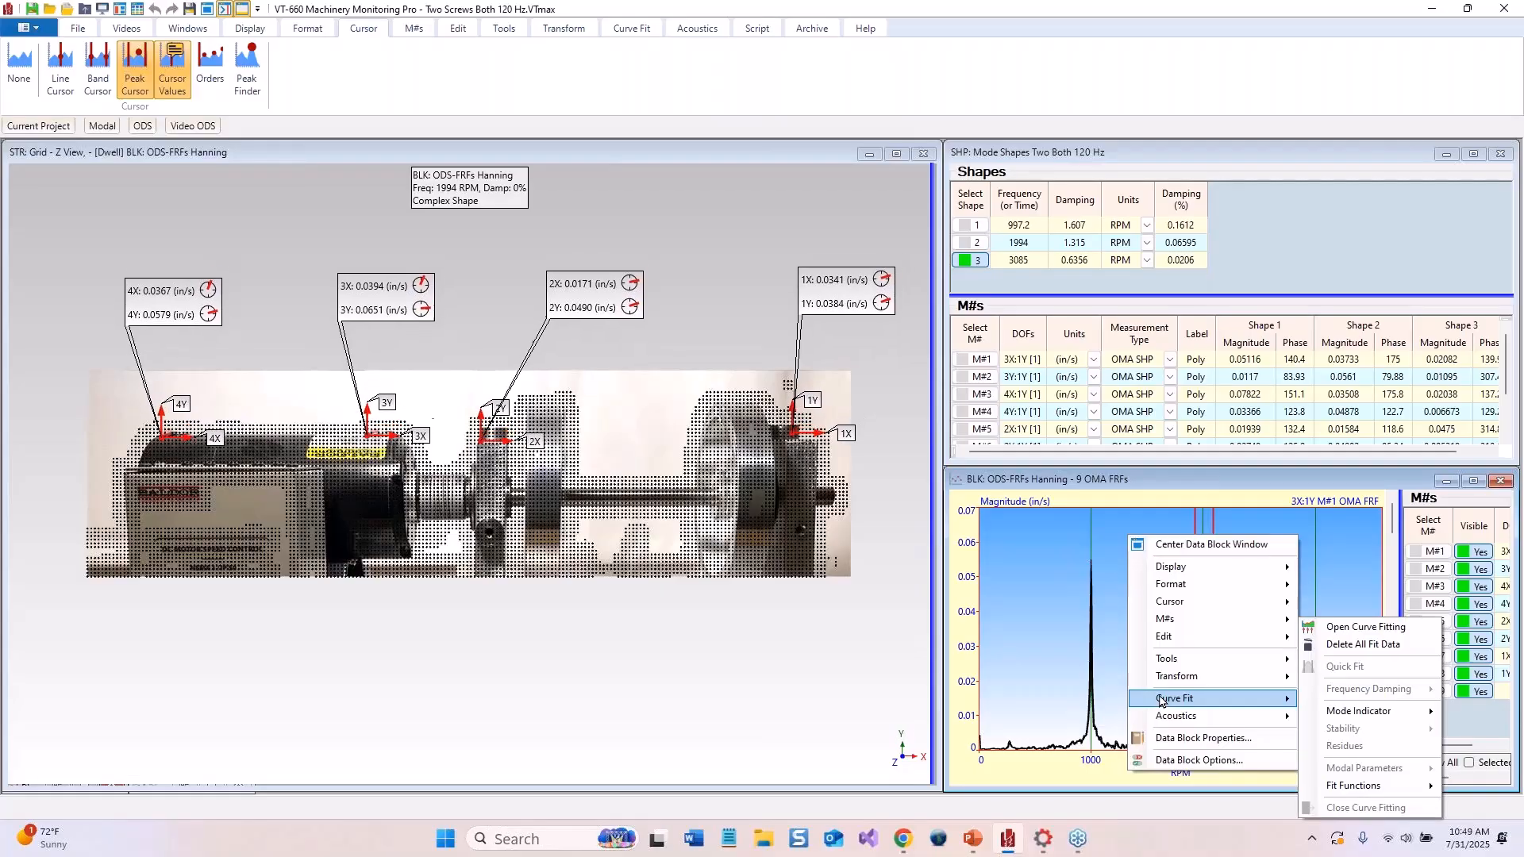
pyautogui.click(1402, 637)
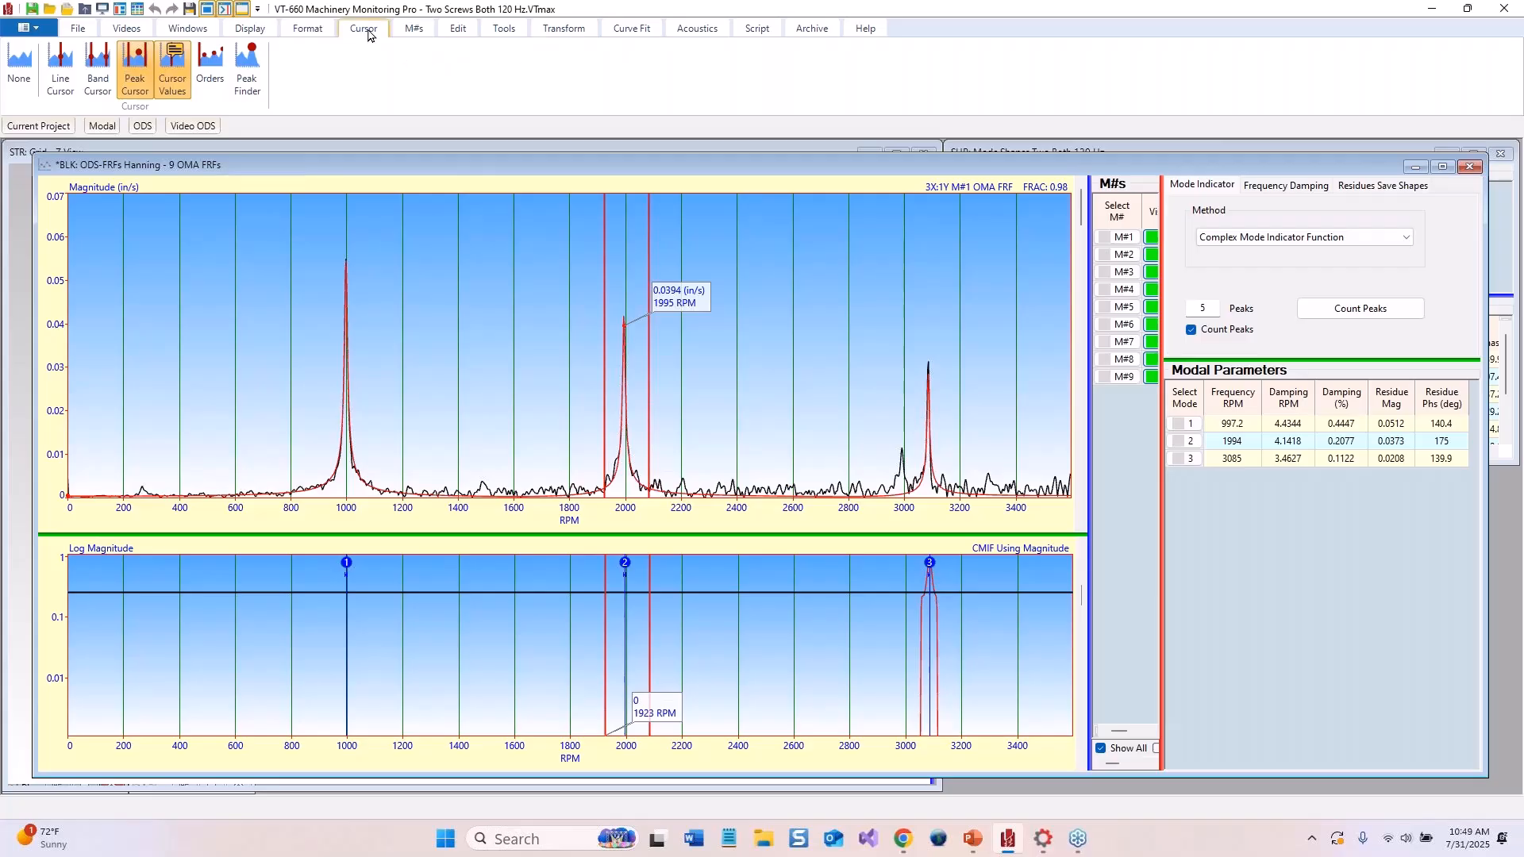
pyautogui.click(19, 64)
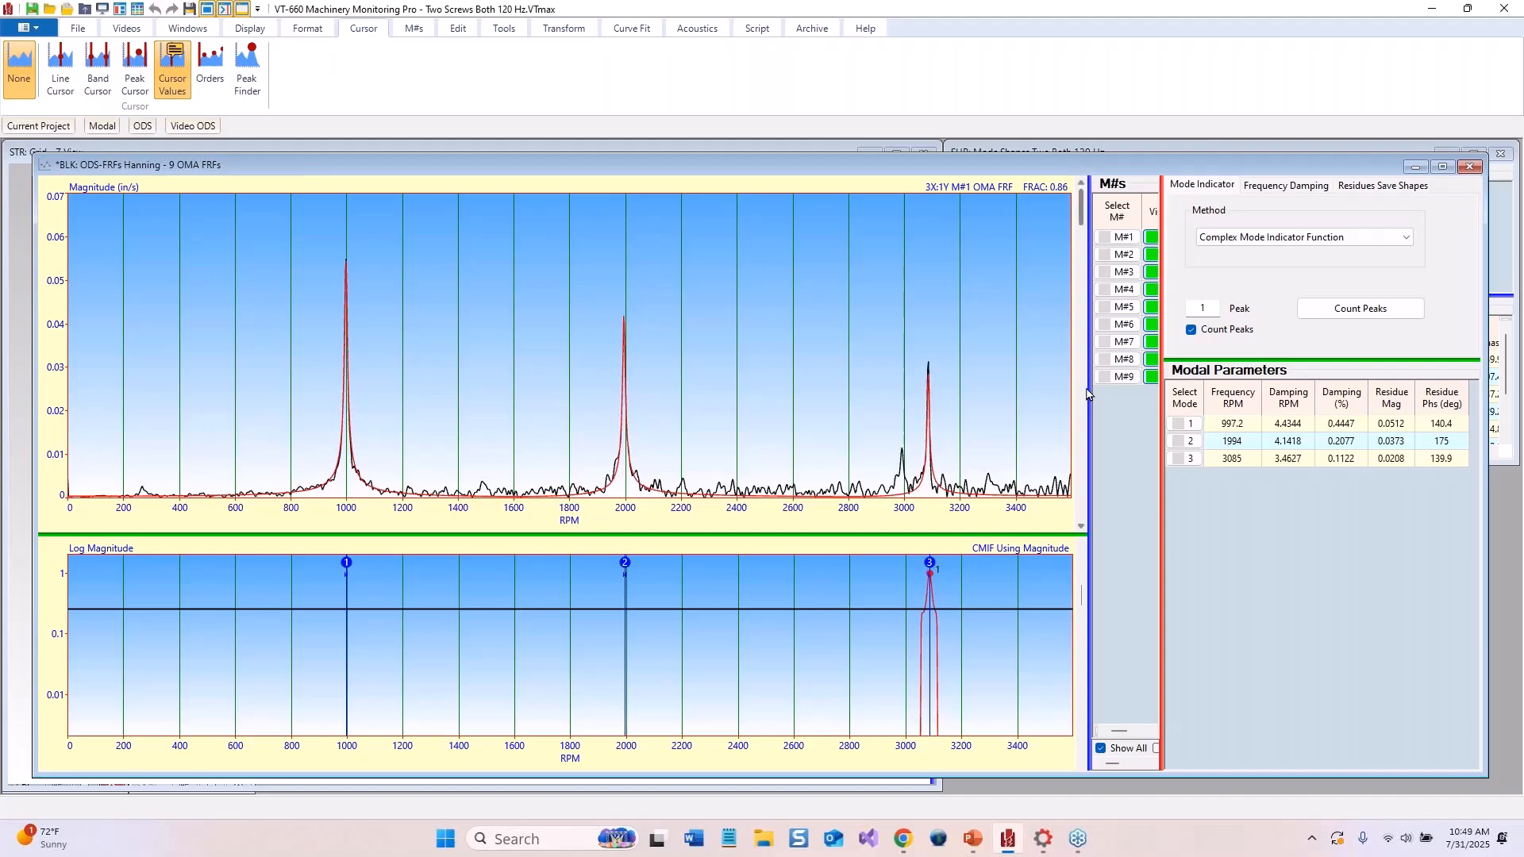
# Delete all existing fit data from the FRF data block
pyautogui.rightClick(683, 309)
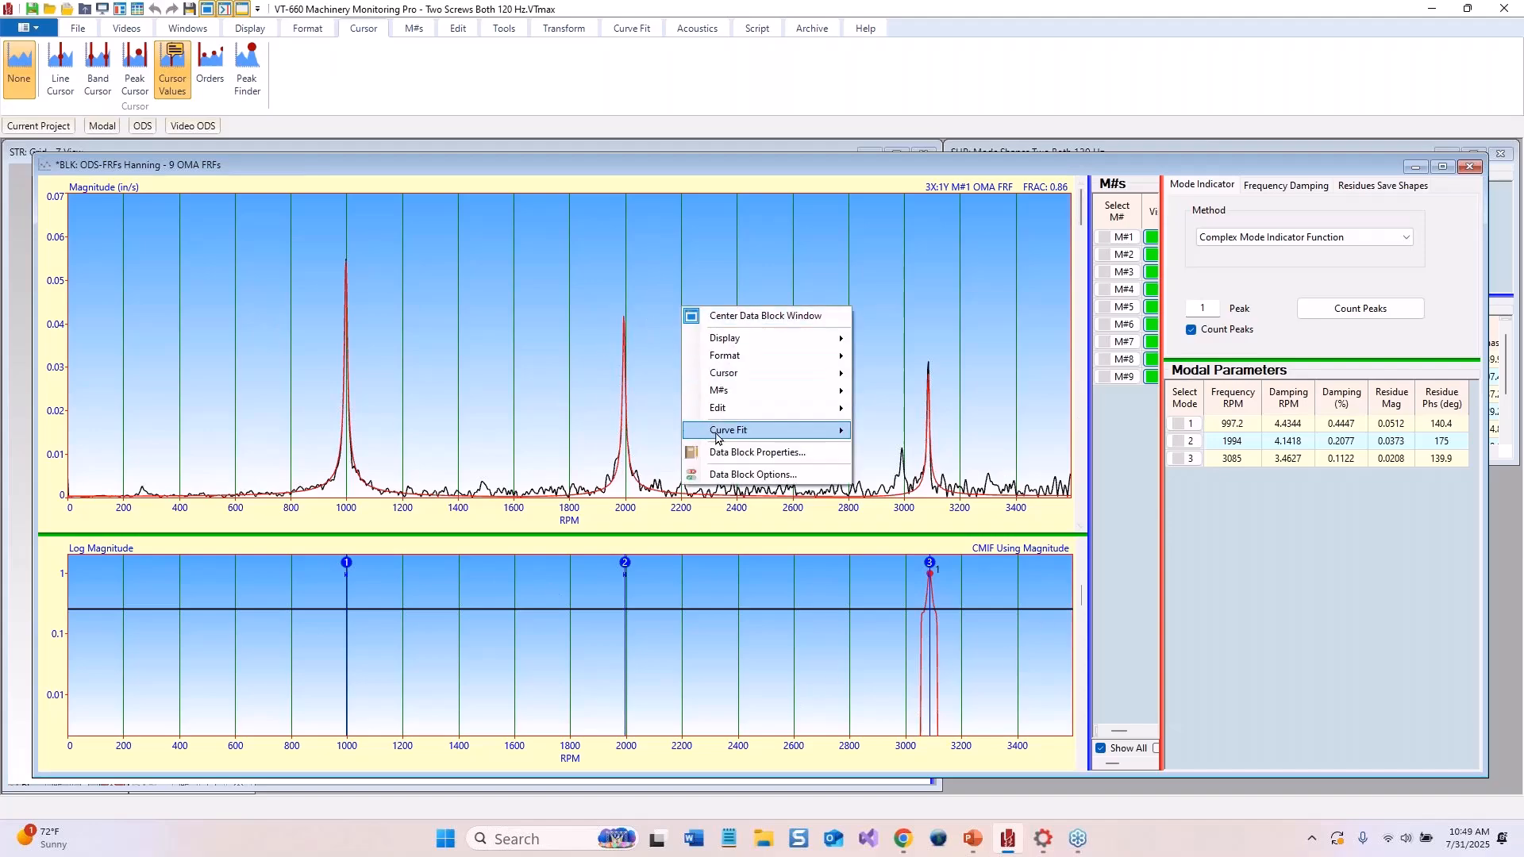
pyautogui.moveTo(717, 436)
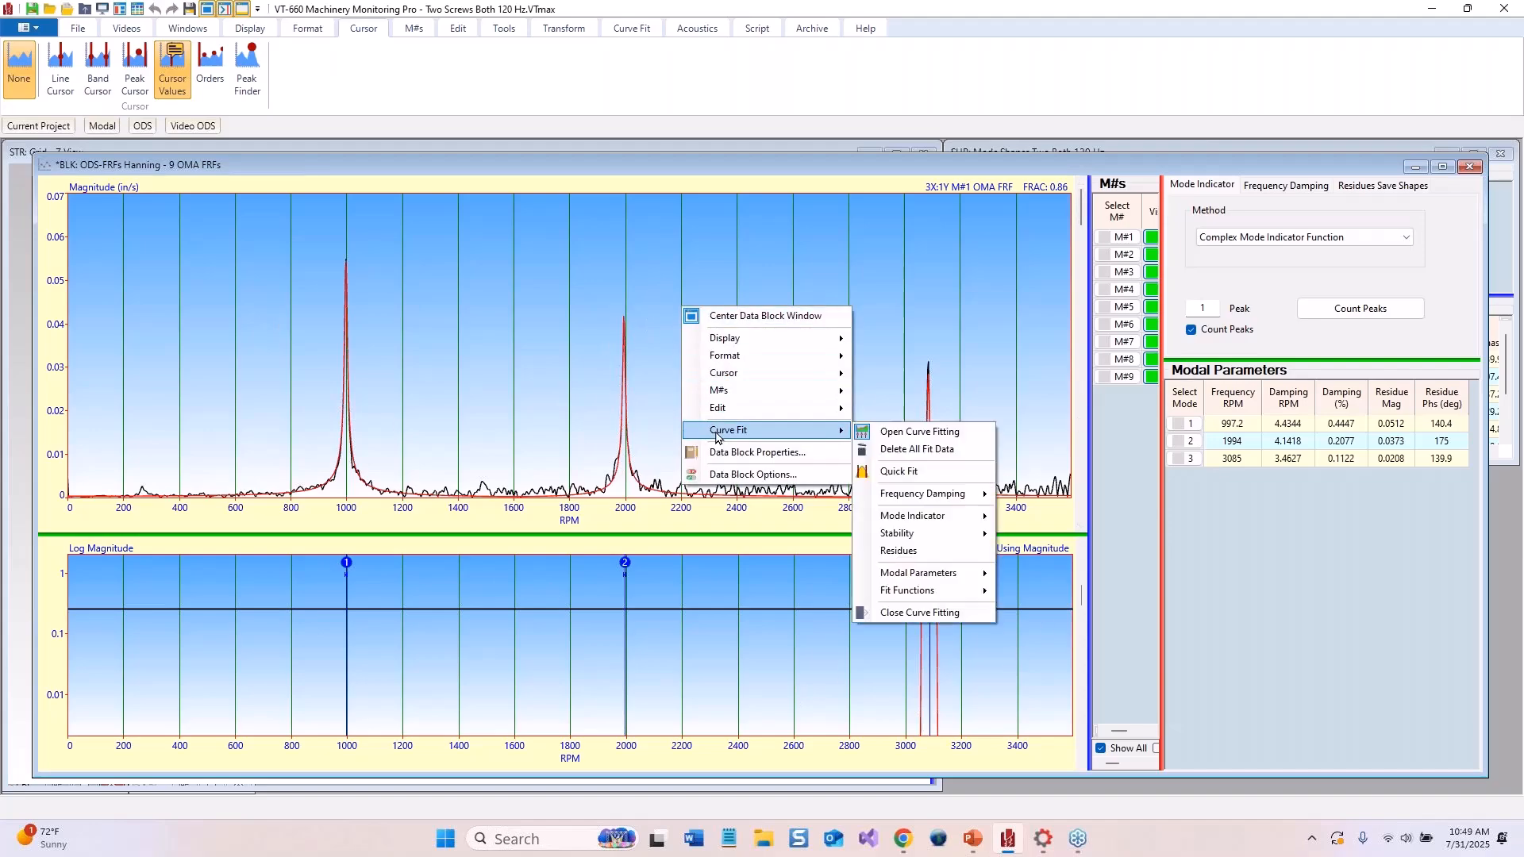
pyautogui.click(937, 449)
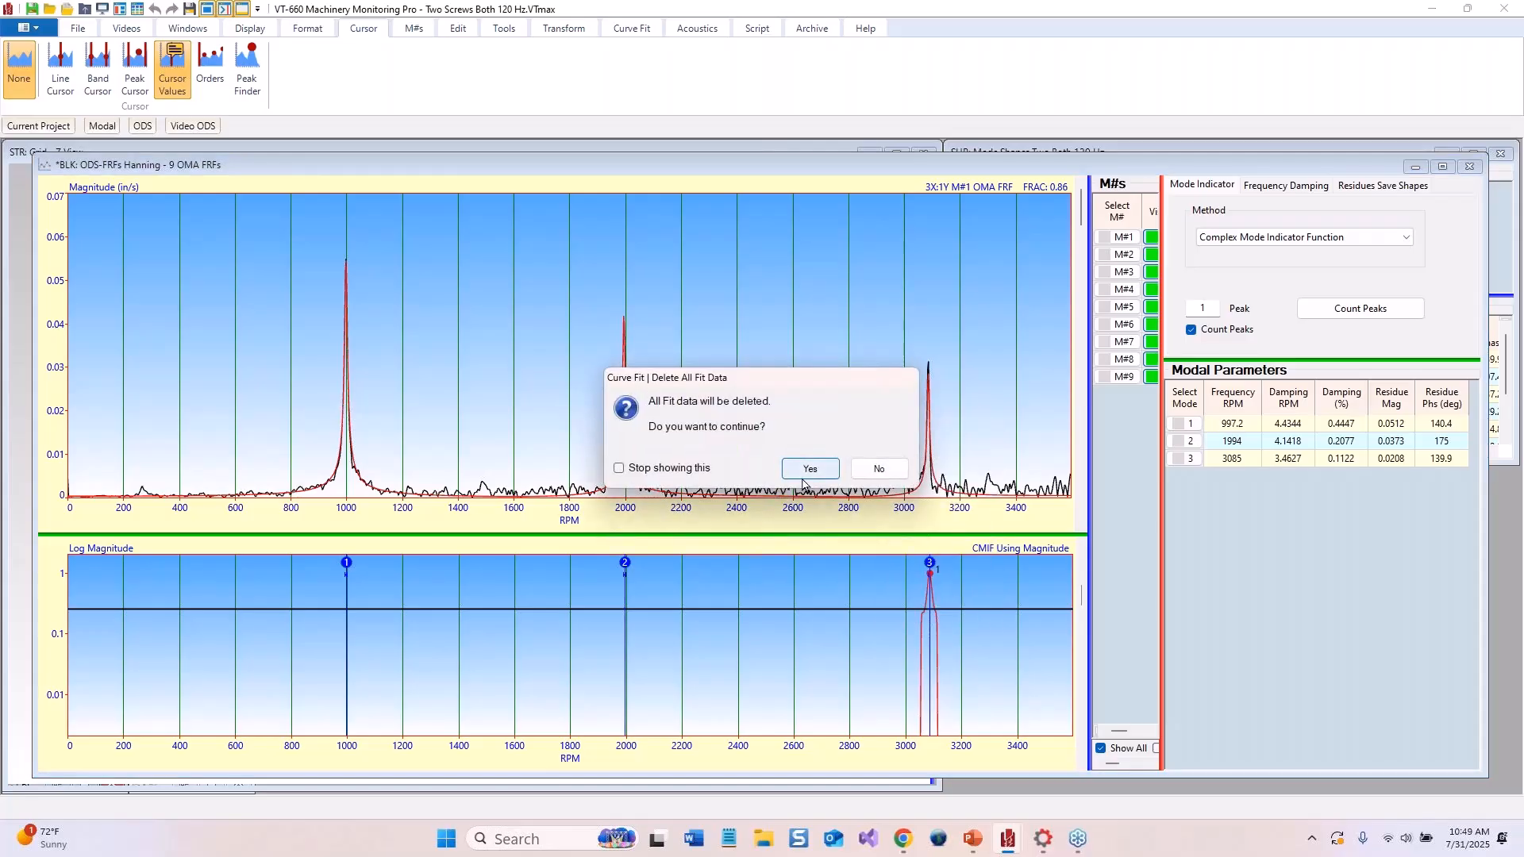
pyautogui.click(808, 469)
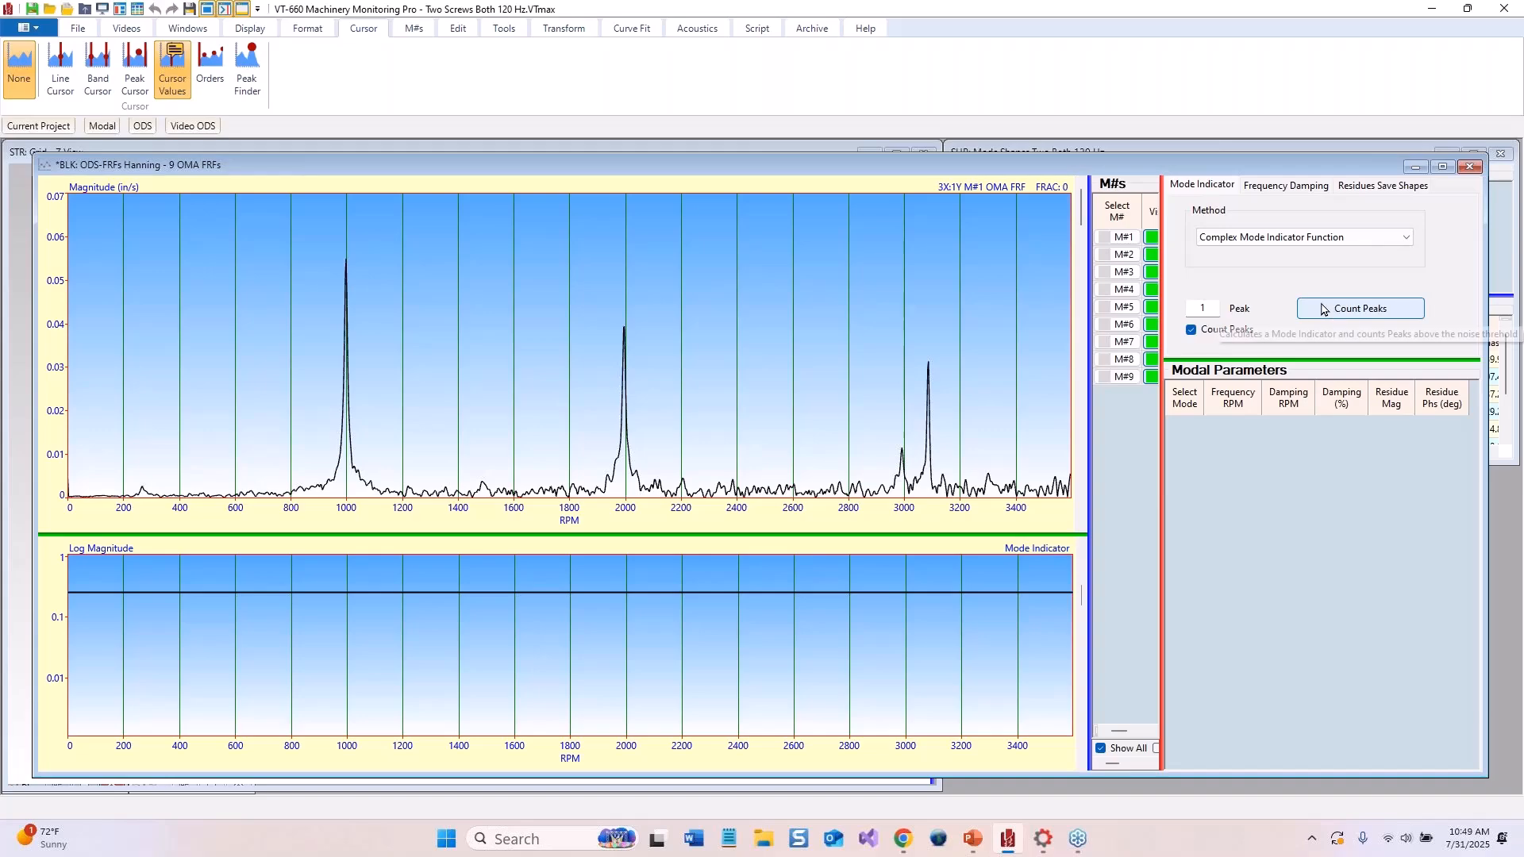
# Count peaks using the Complex Mode Indicator Function
pyautogui.click(1353, 308)
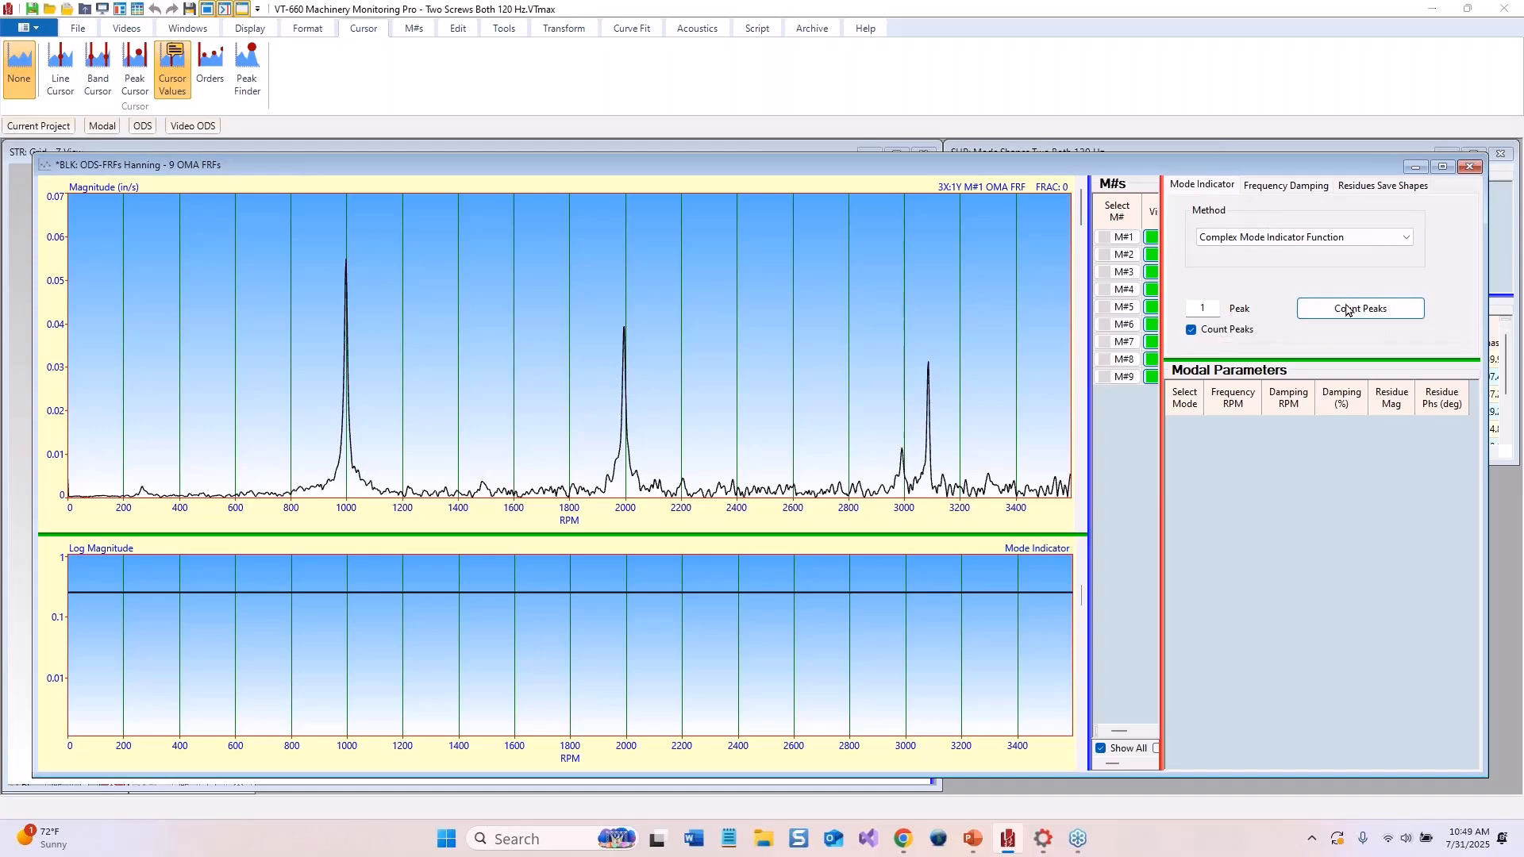
pyautogui.click(706, 490)
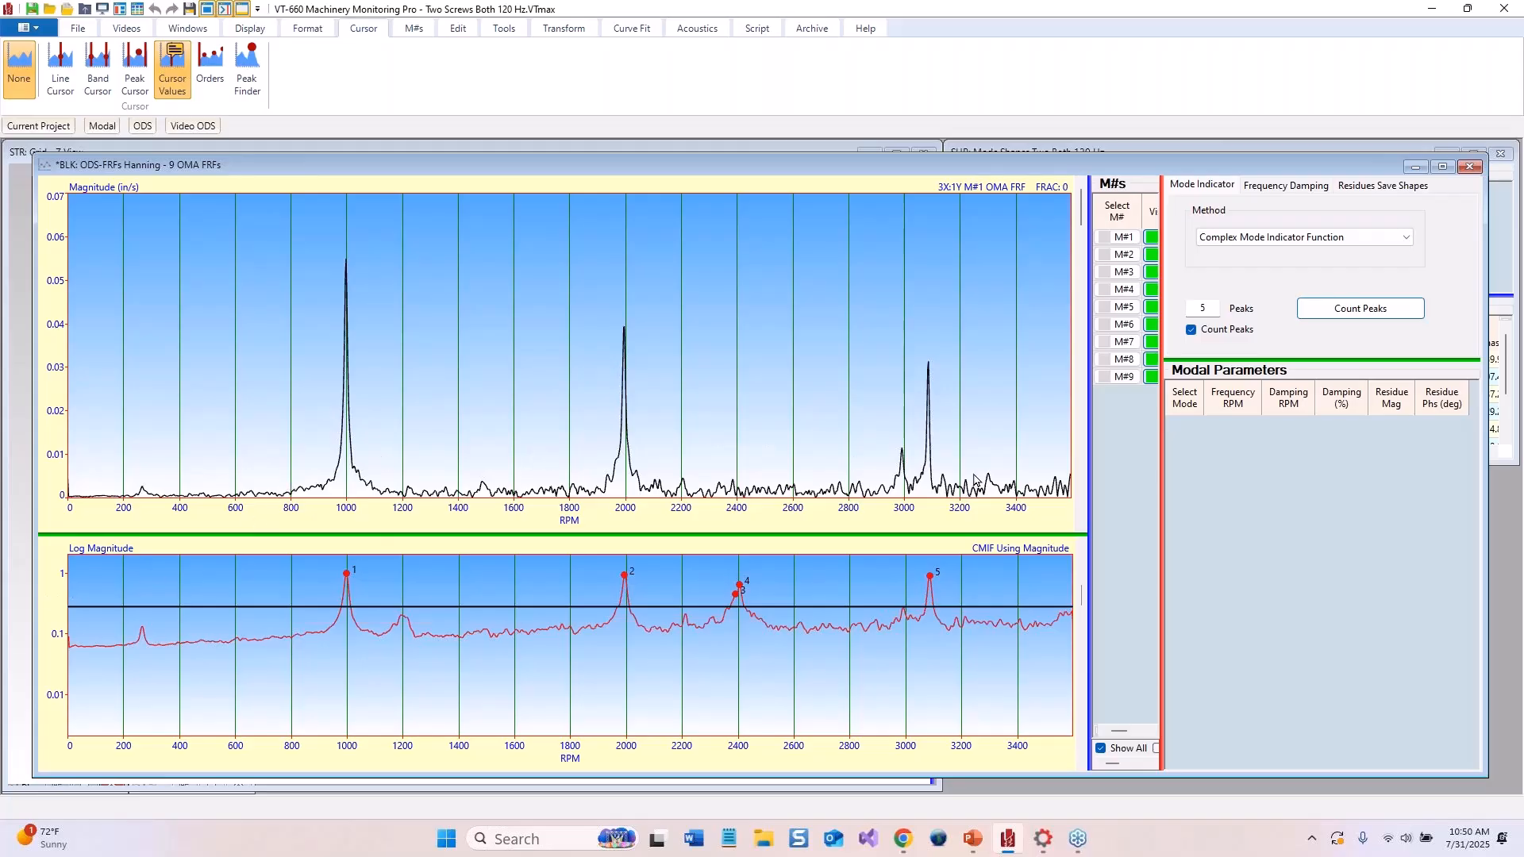
# Set the mode indicator plot's vertical axis to linear scaling
pyautogui.rightClick(49, 607)
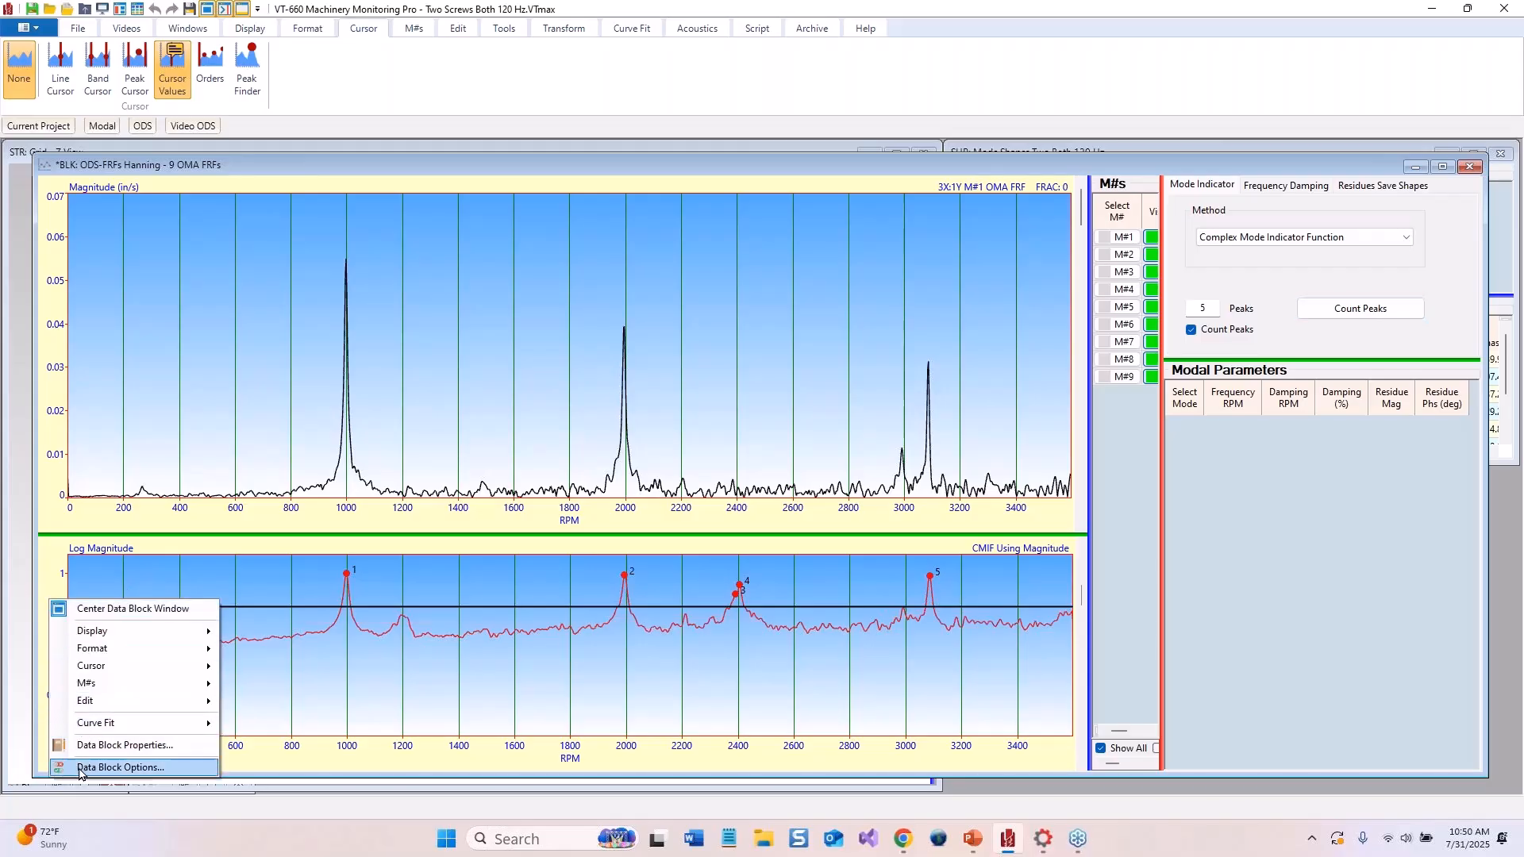
pyautogui.click(52, 564)
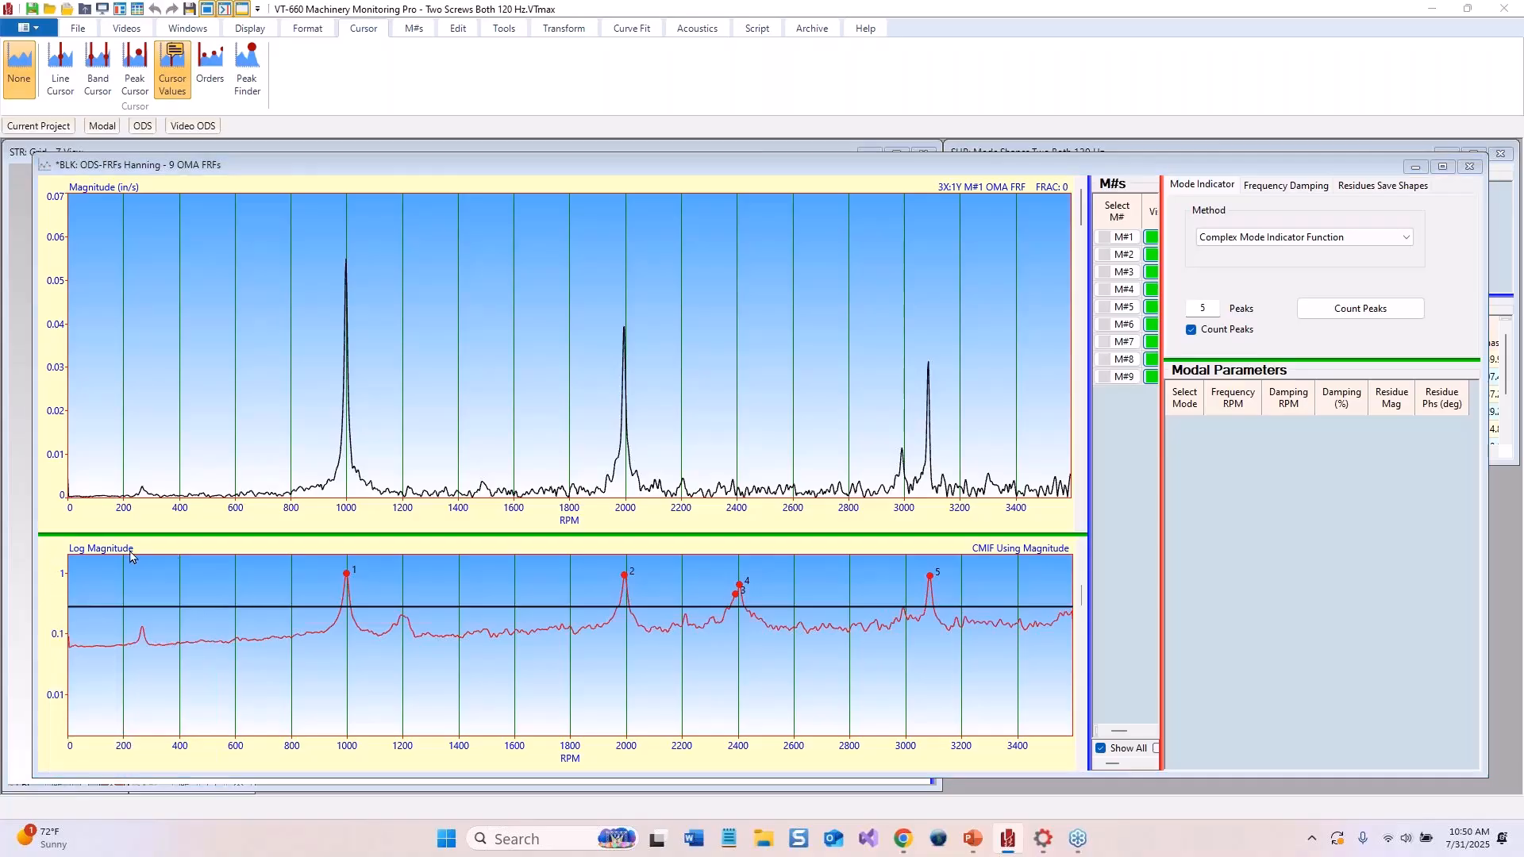
pyautogui.click(680, 439)
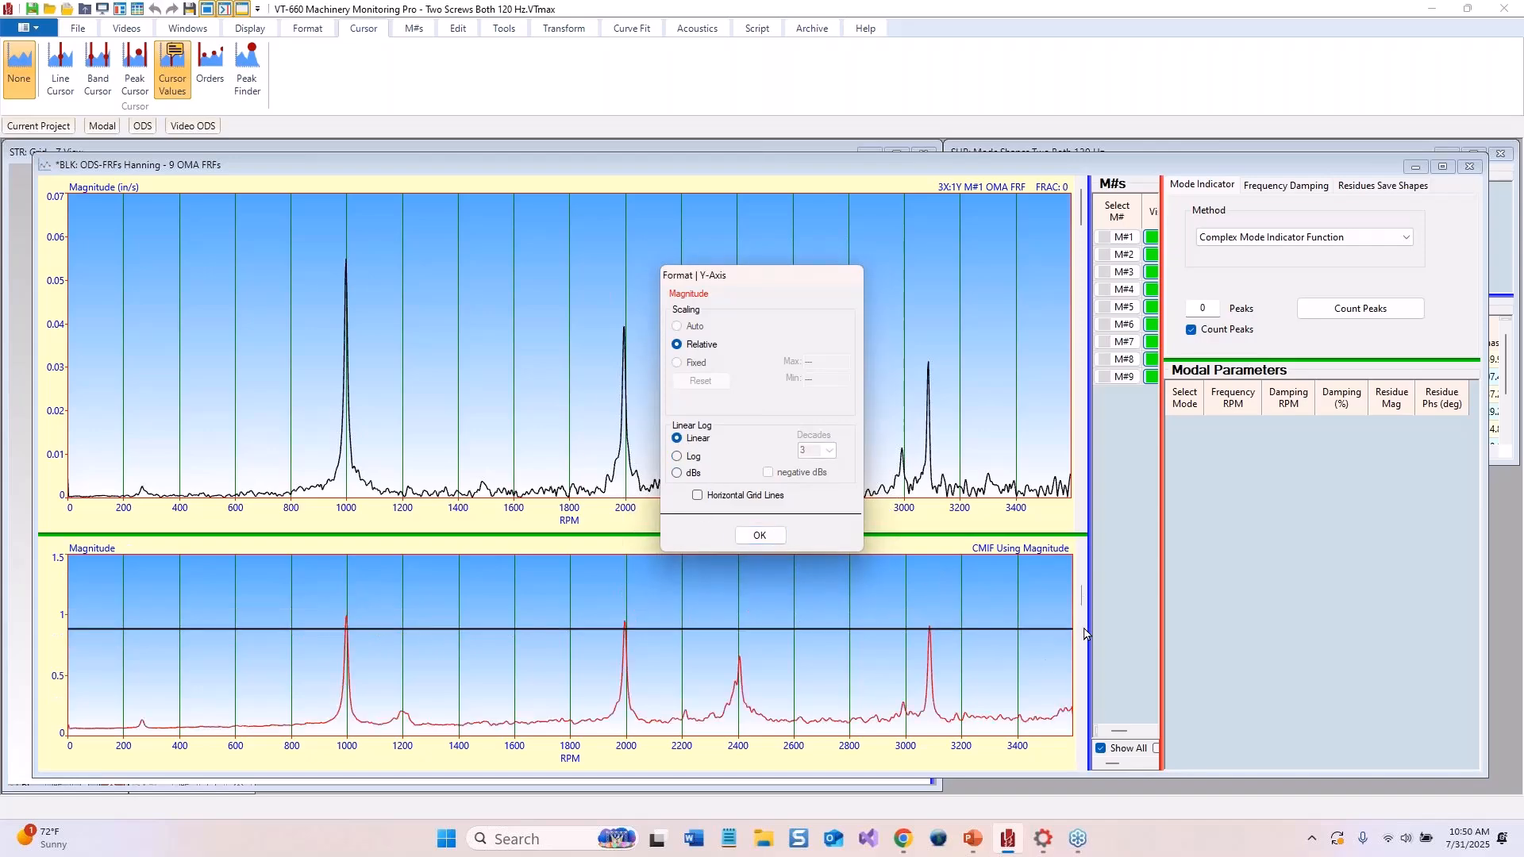
pyautogui.click(746, 542)
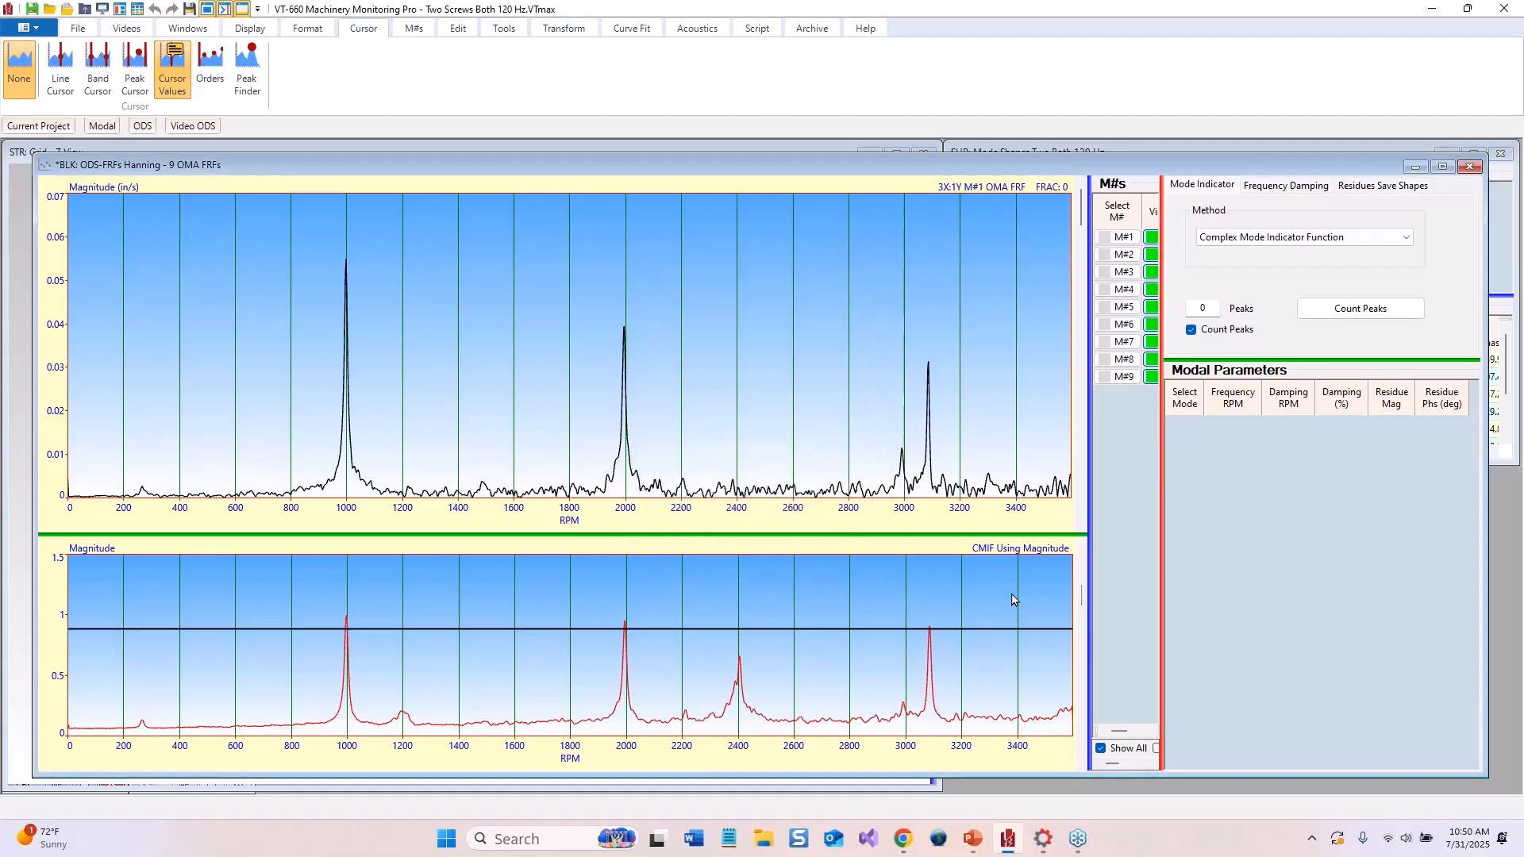
# Lower the mode indicator threshold line so only the three main resonance peaks are counted
pyautogui.moveTo(1082, 597); pyautogui.dragTo(1081, 645)
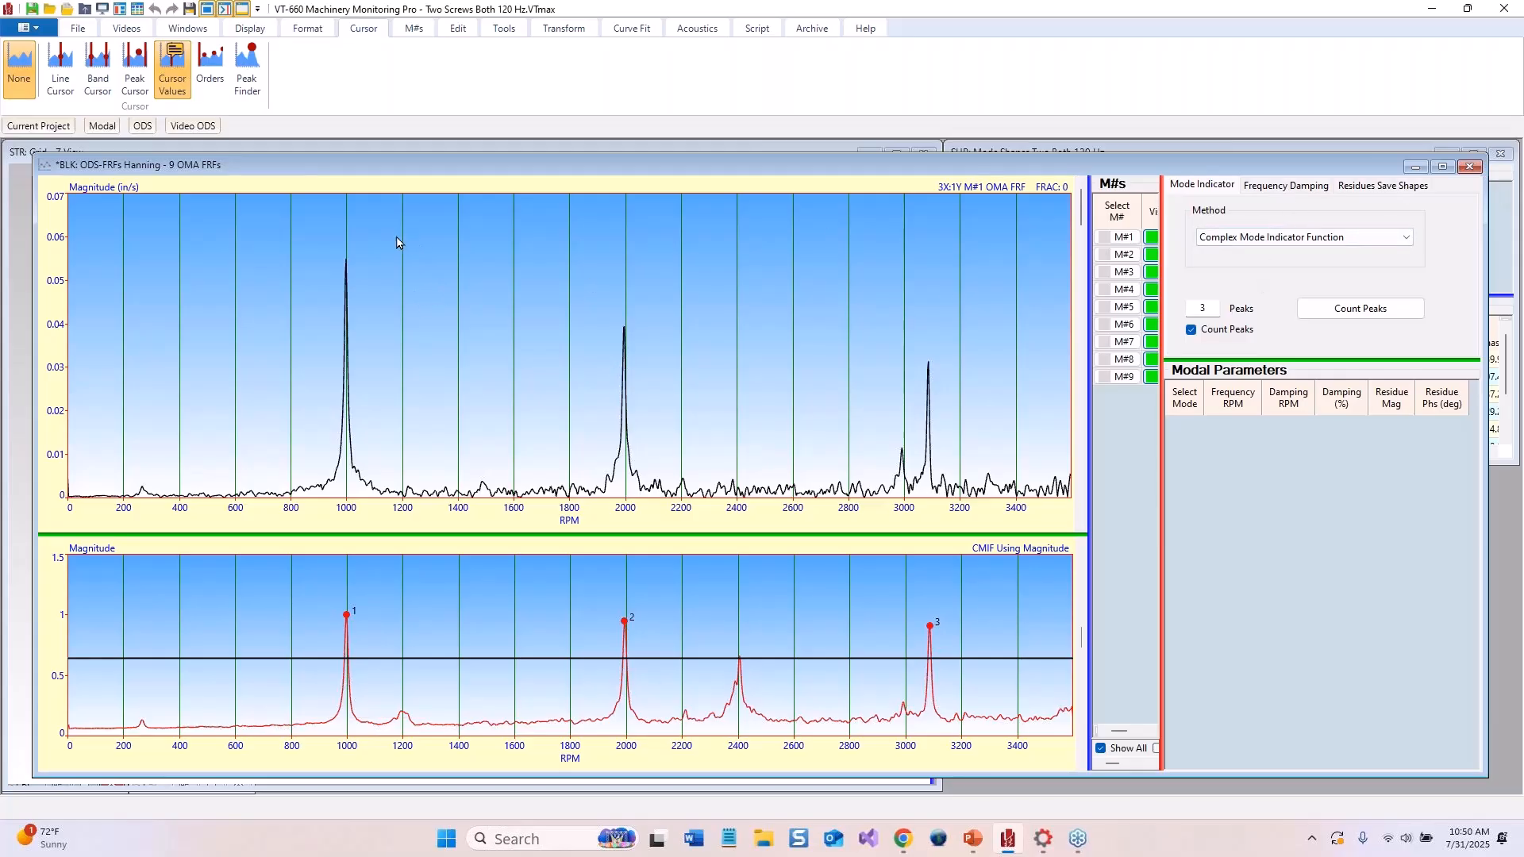
pyautogui.click(632, 28)
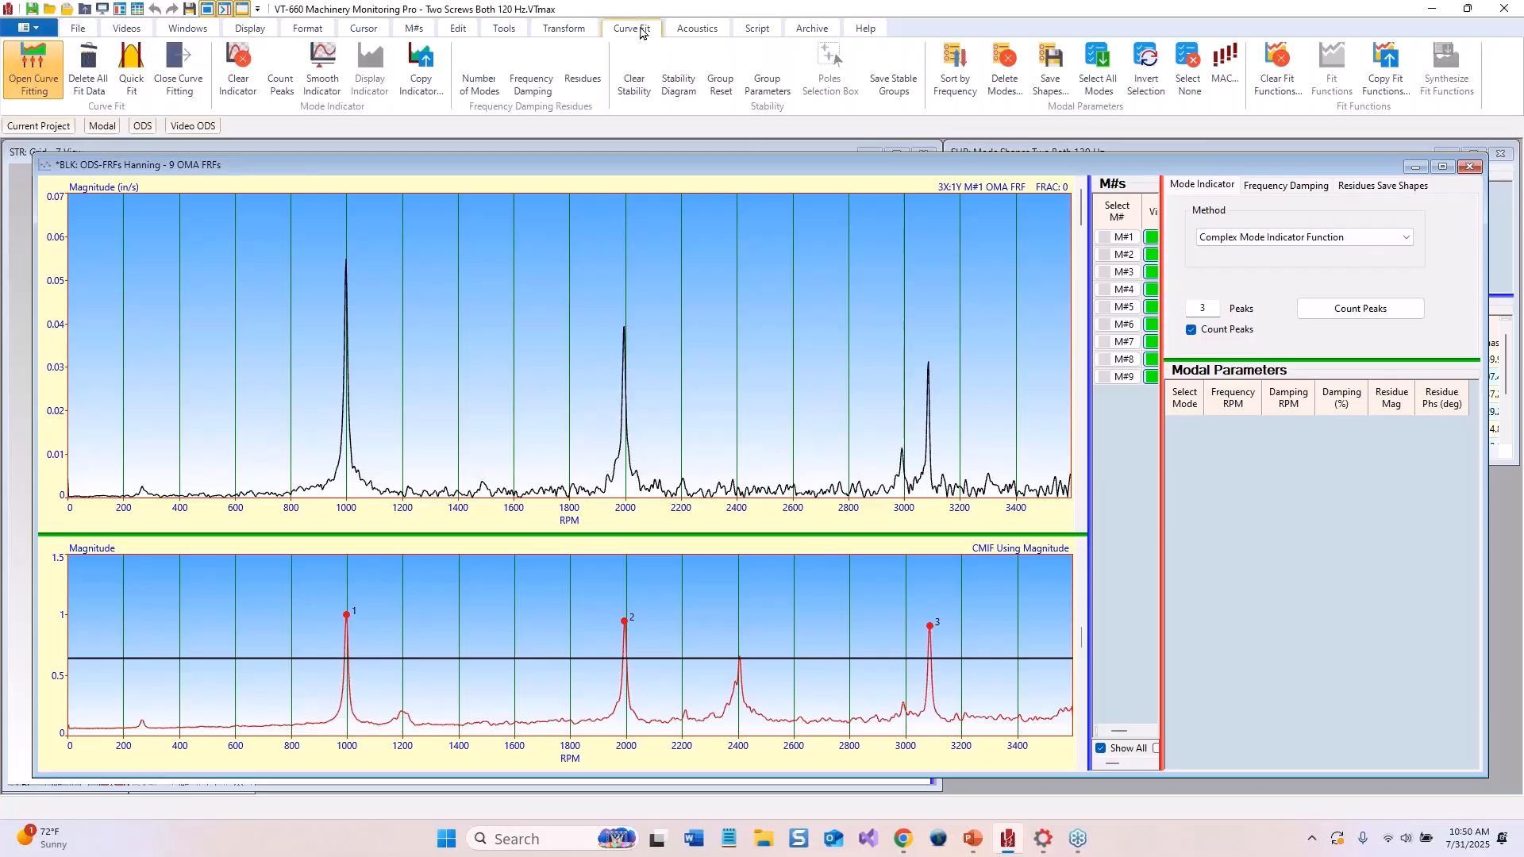
# Quick-fit the three counted modes across all FRFs and scroll through the fitted traces
pyautogui.click(132, 70)
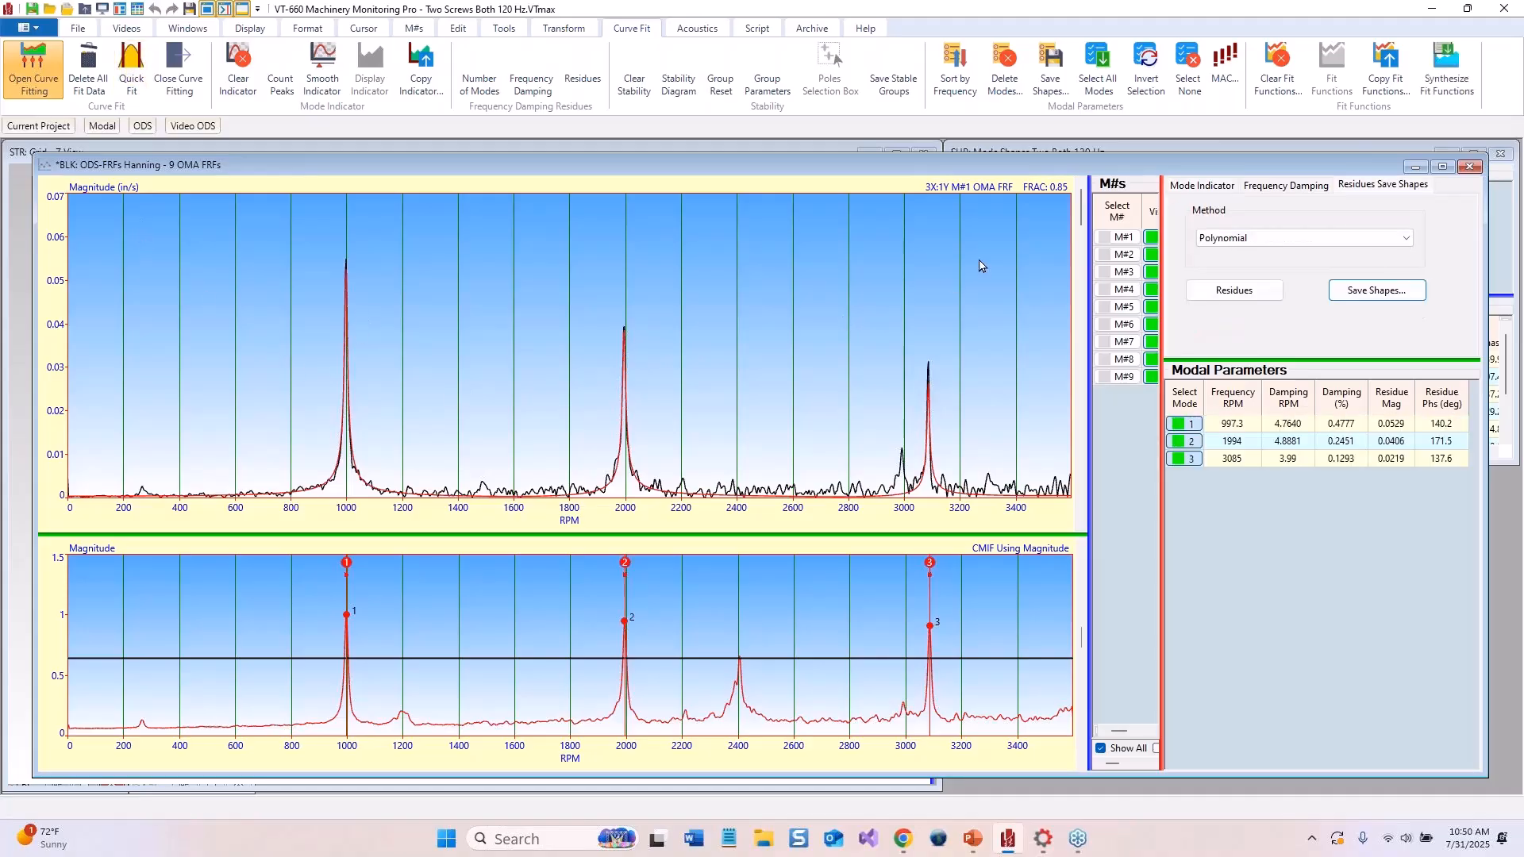
pyautogui.moveTo(1082, 224); pyautogui.dragTo(1068, 502)
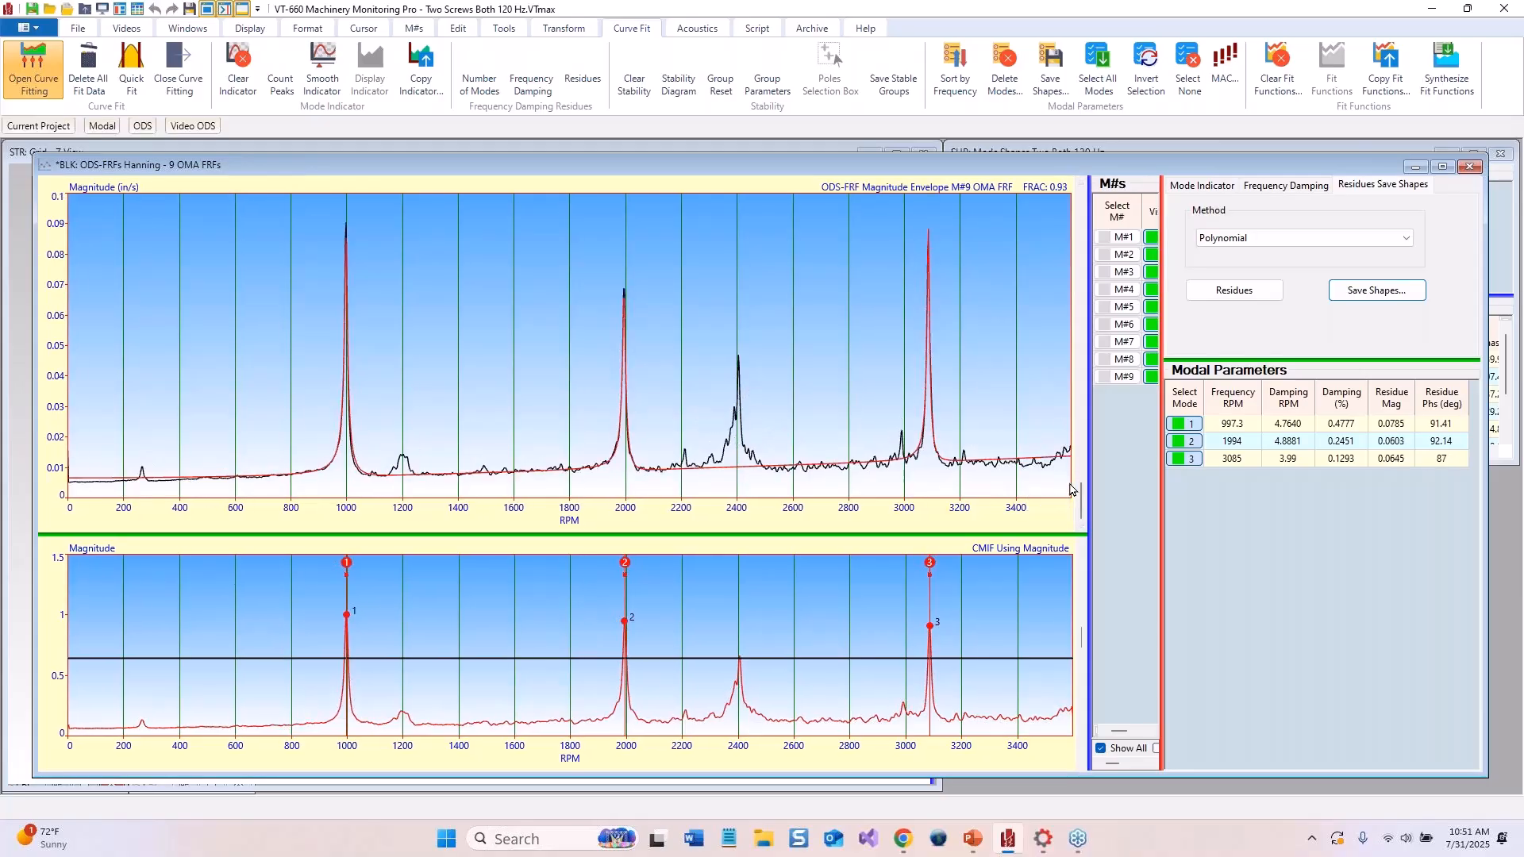
pyautogui.moveTo(1081, 503); pyautogui.dragTo(1102, 201)
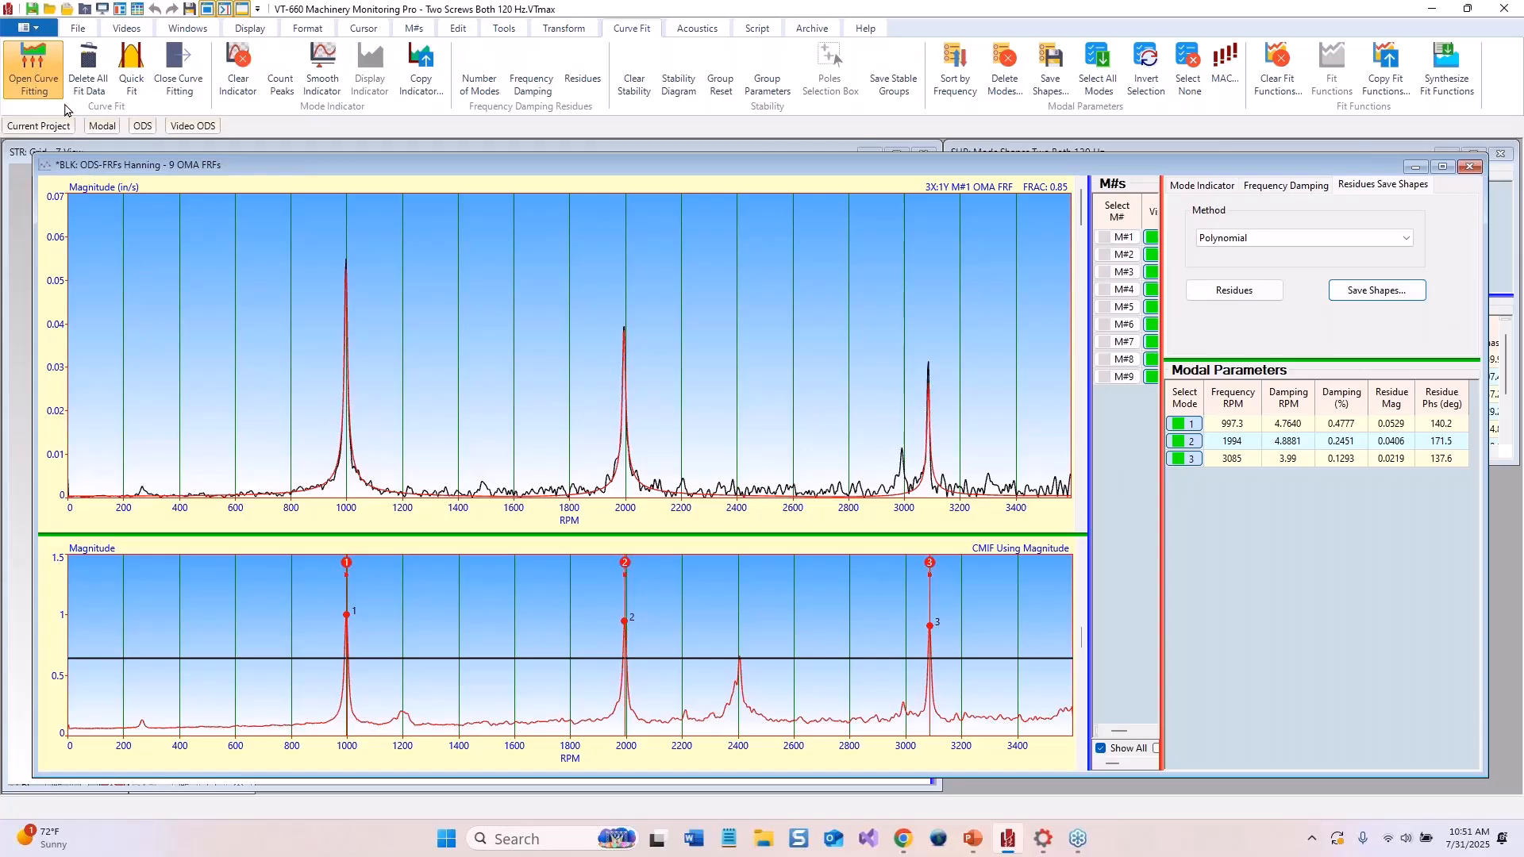
# Open the Mode Shapes 120 Hz project without saving changes to the current project
pyautogui.click(45, 30)
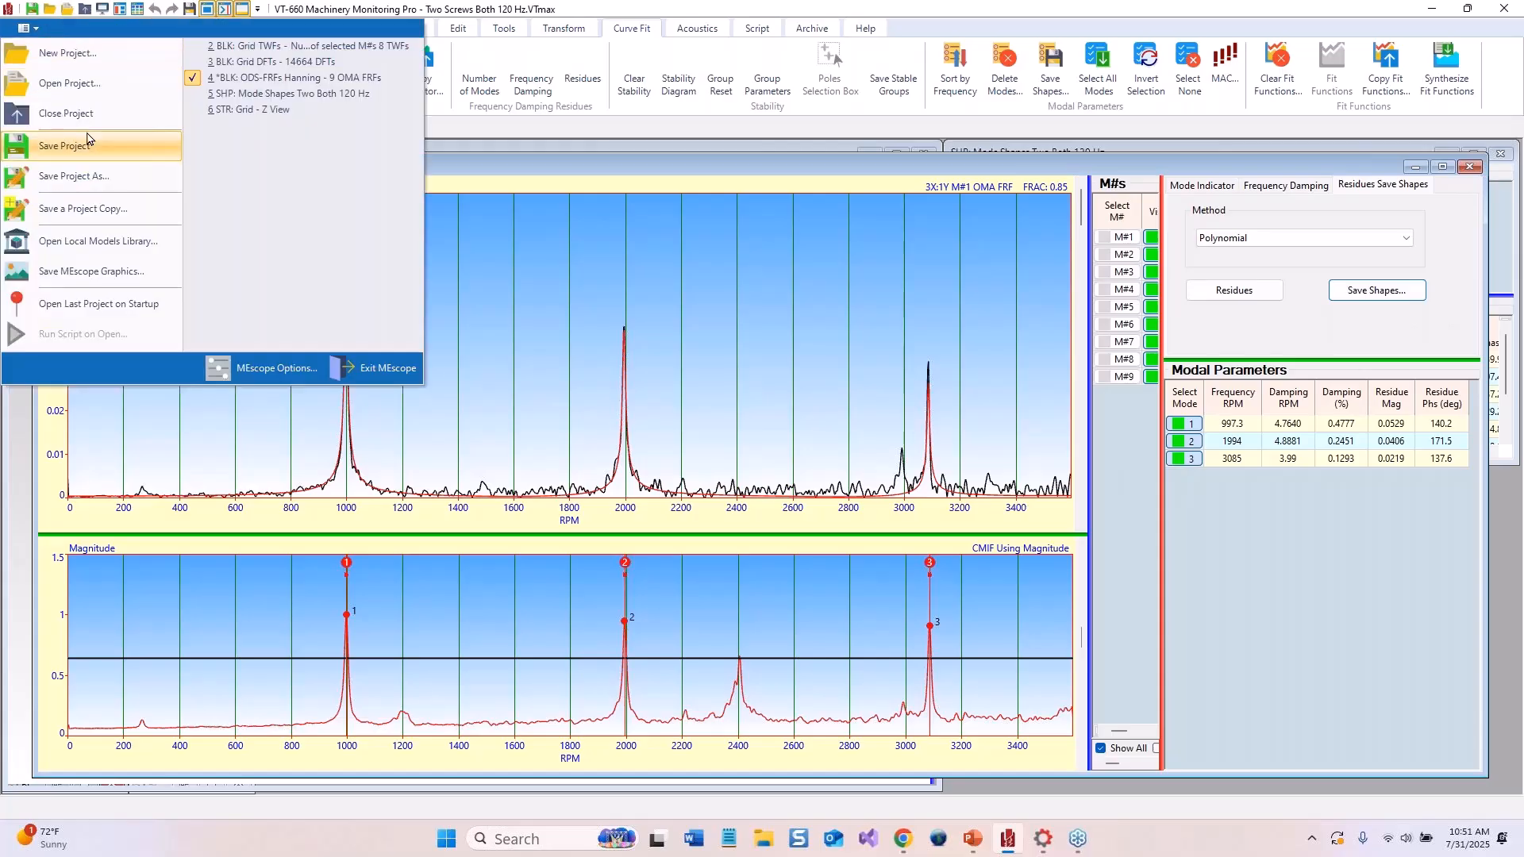
pyautogui.click(78, 86)
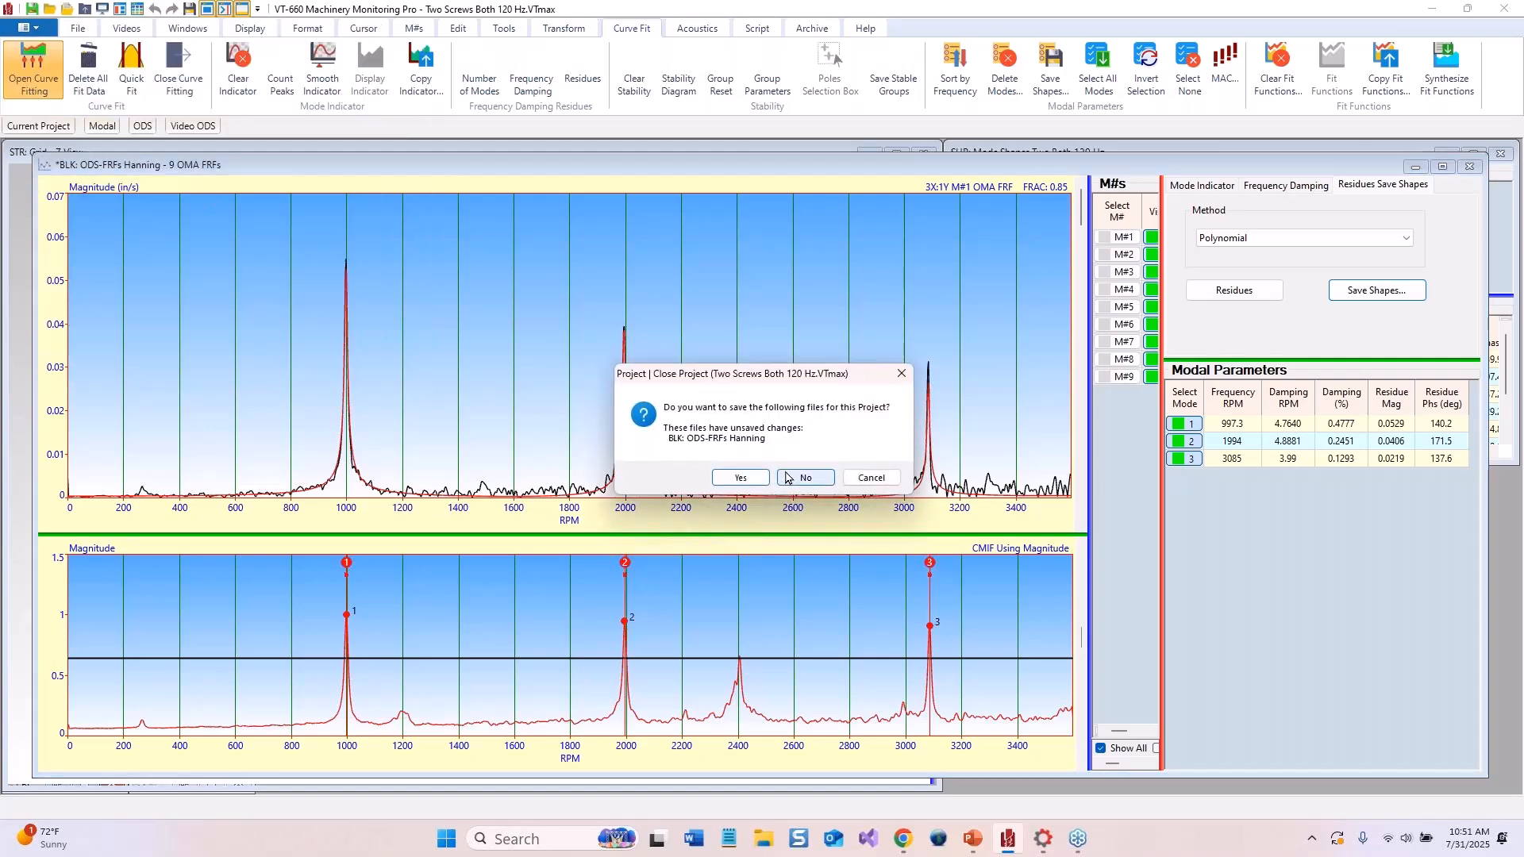
pyautogui.click(805, 477)
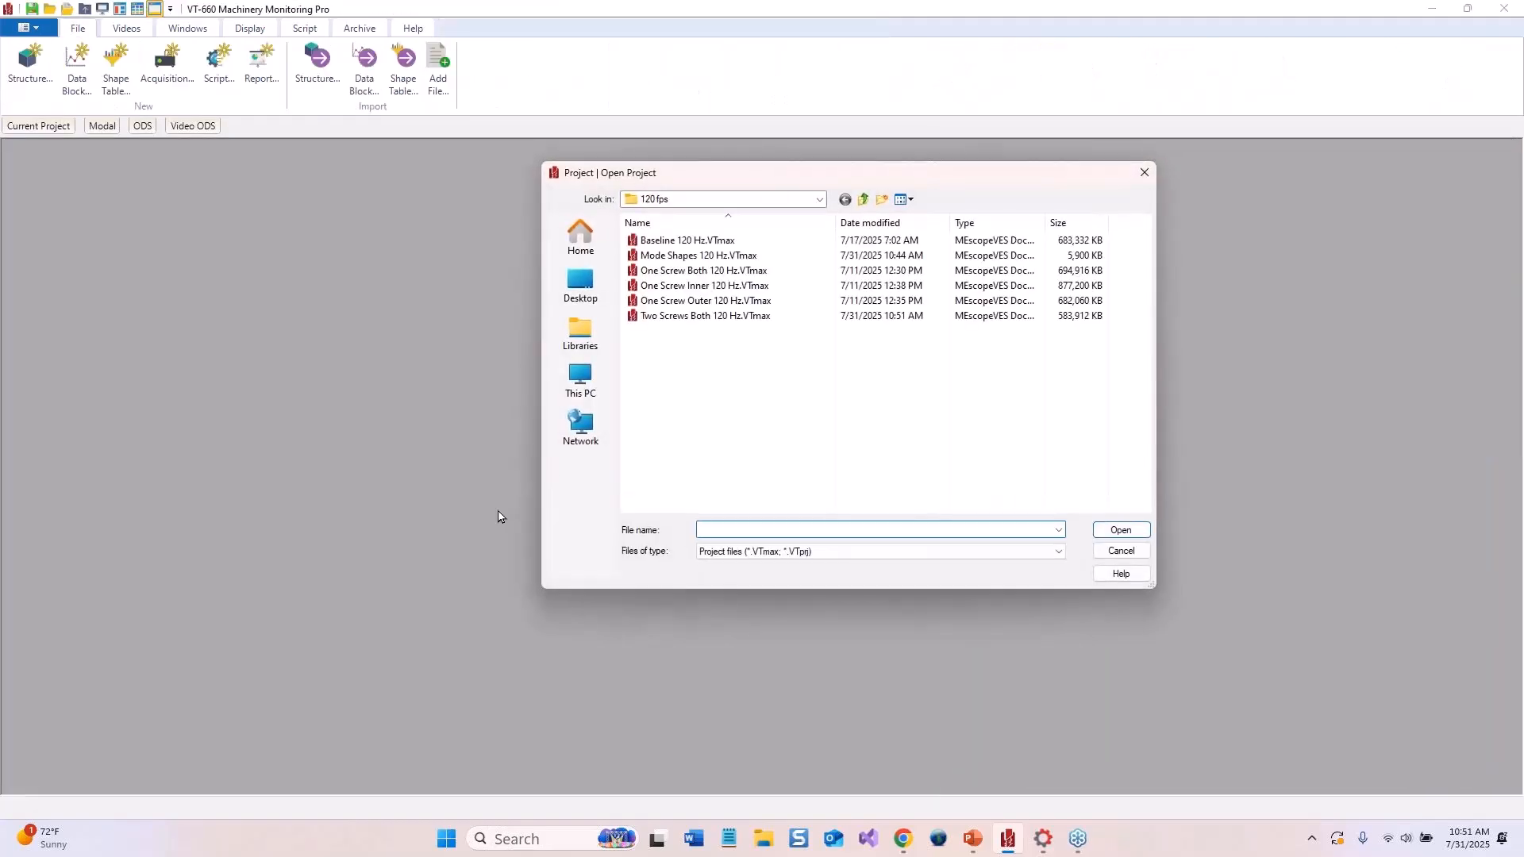
pyautogui.click(696, 258)
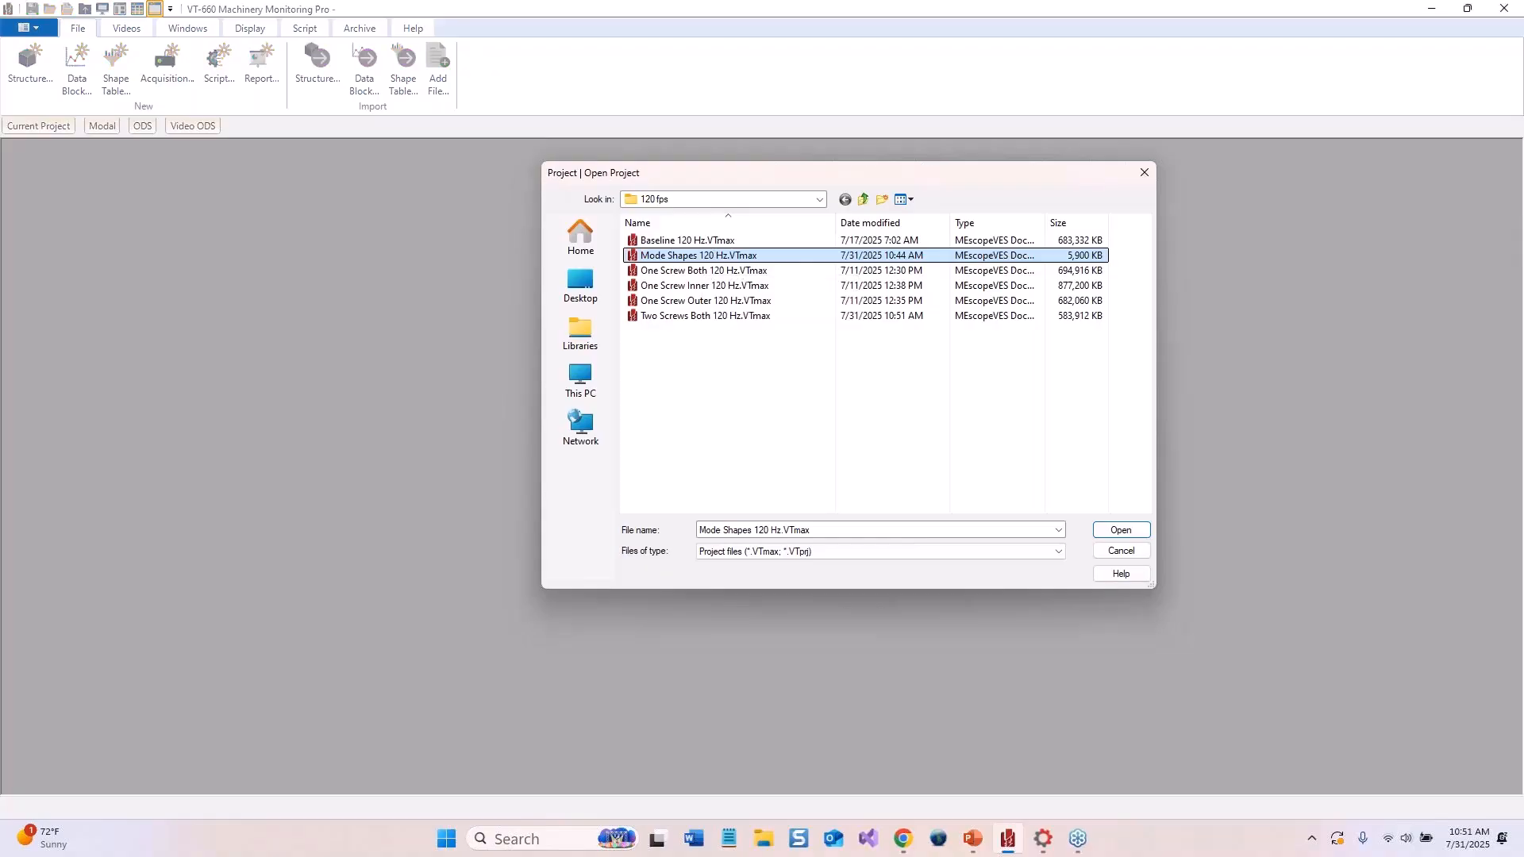
pyautogui.doubleClick(714, 255)
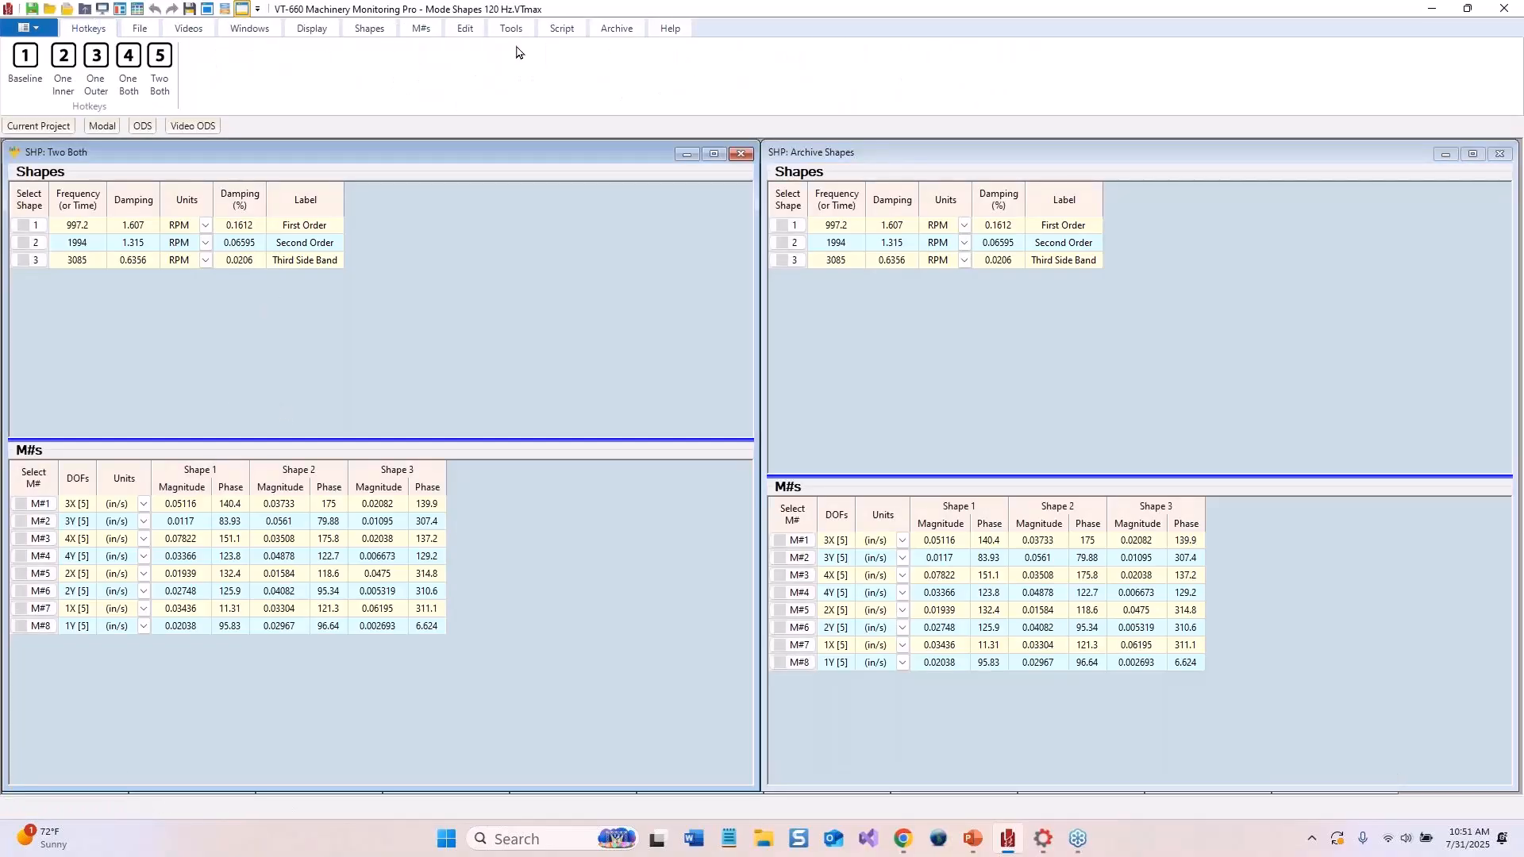
# Connect to the Archives.dcf archival database and confirm the Mode Shapes Archive machine setup
pyautogui.click(608, 30)
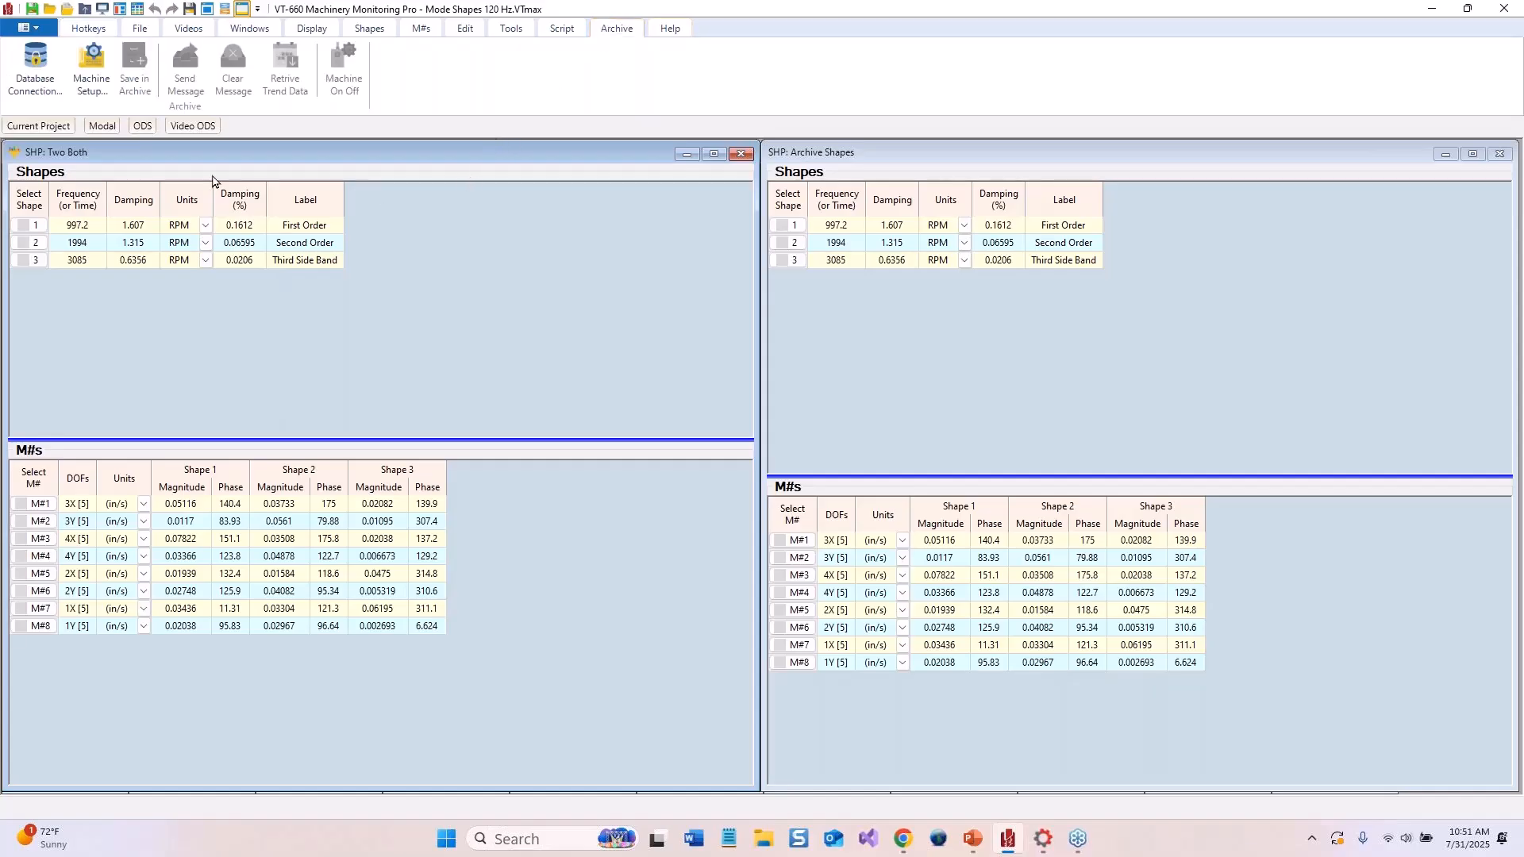
pyautogui.click(99, 32)
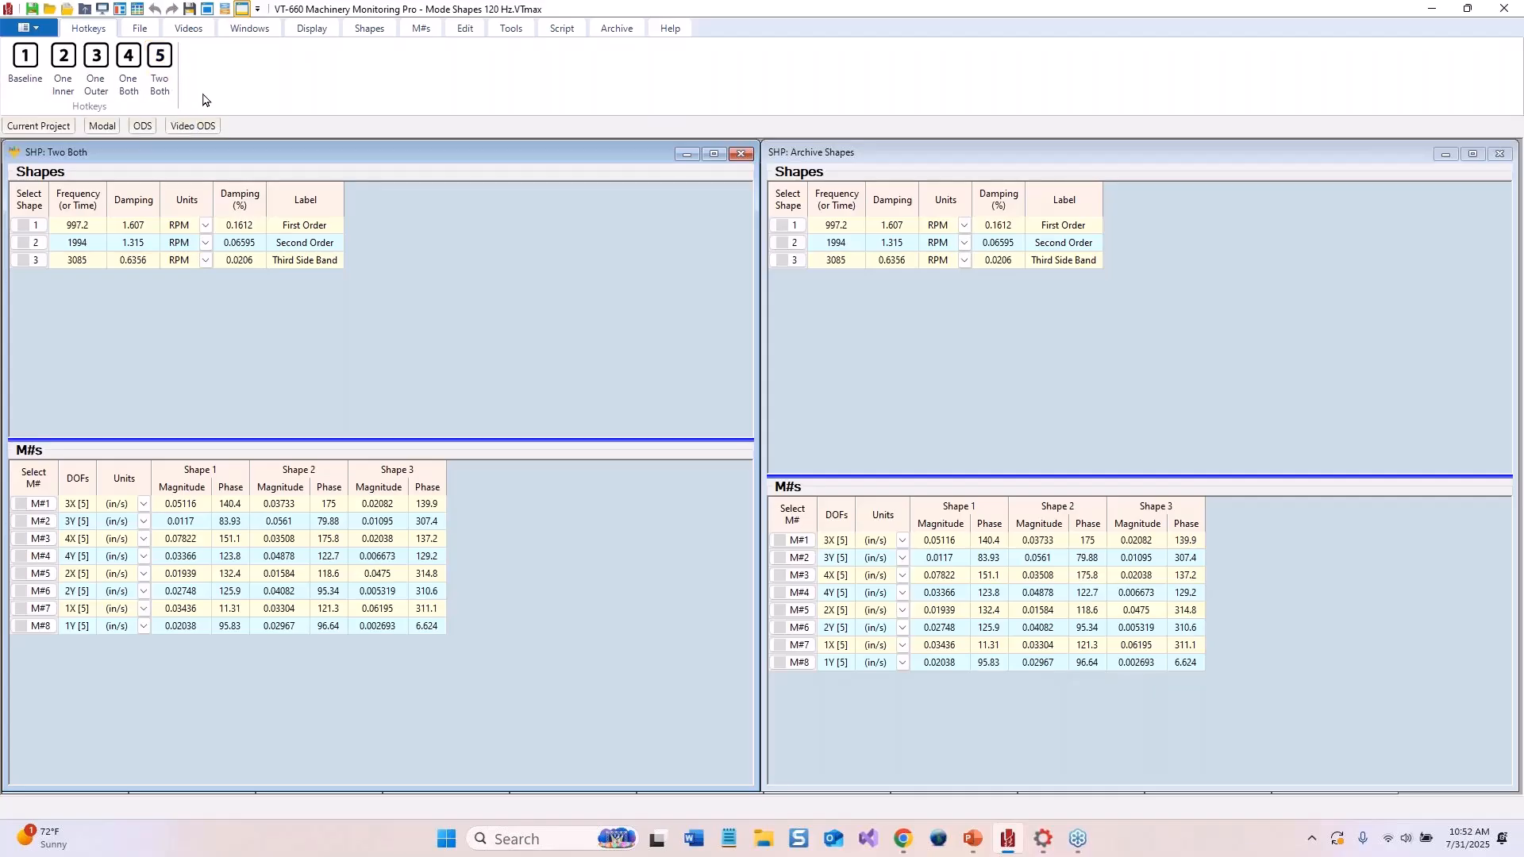
pyautogui.click(613, 30)
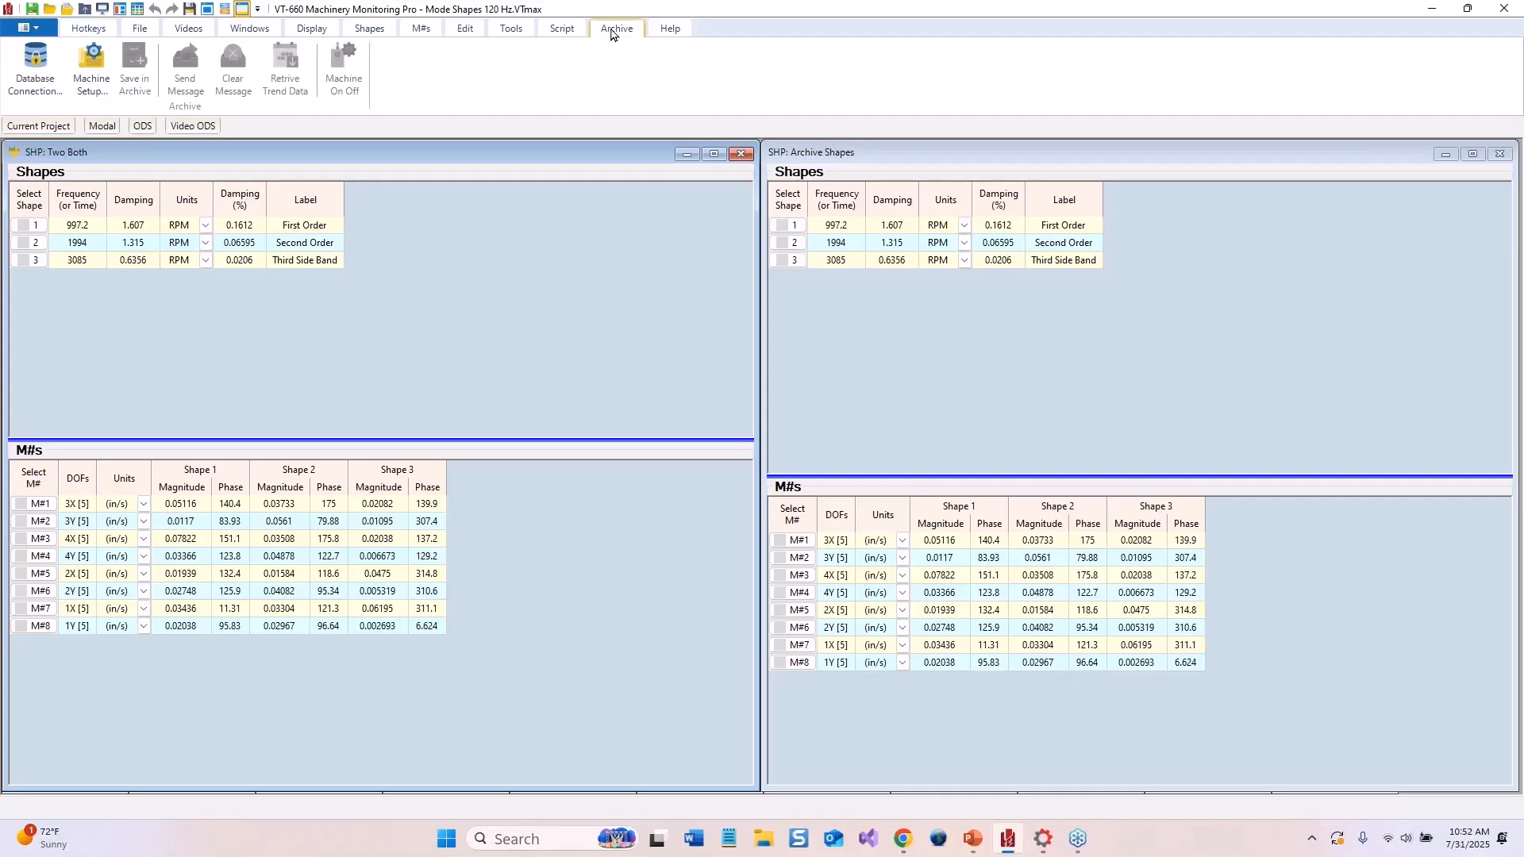
pyautogui.click(36, 68)
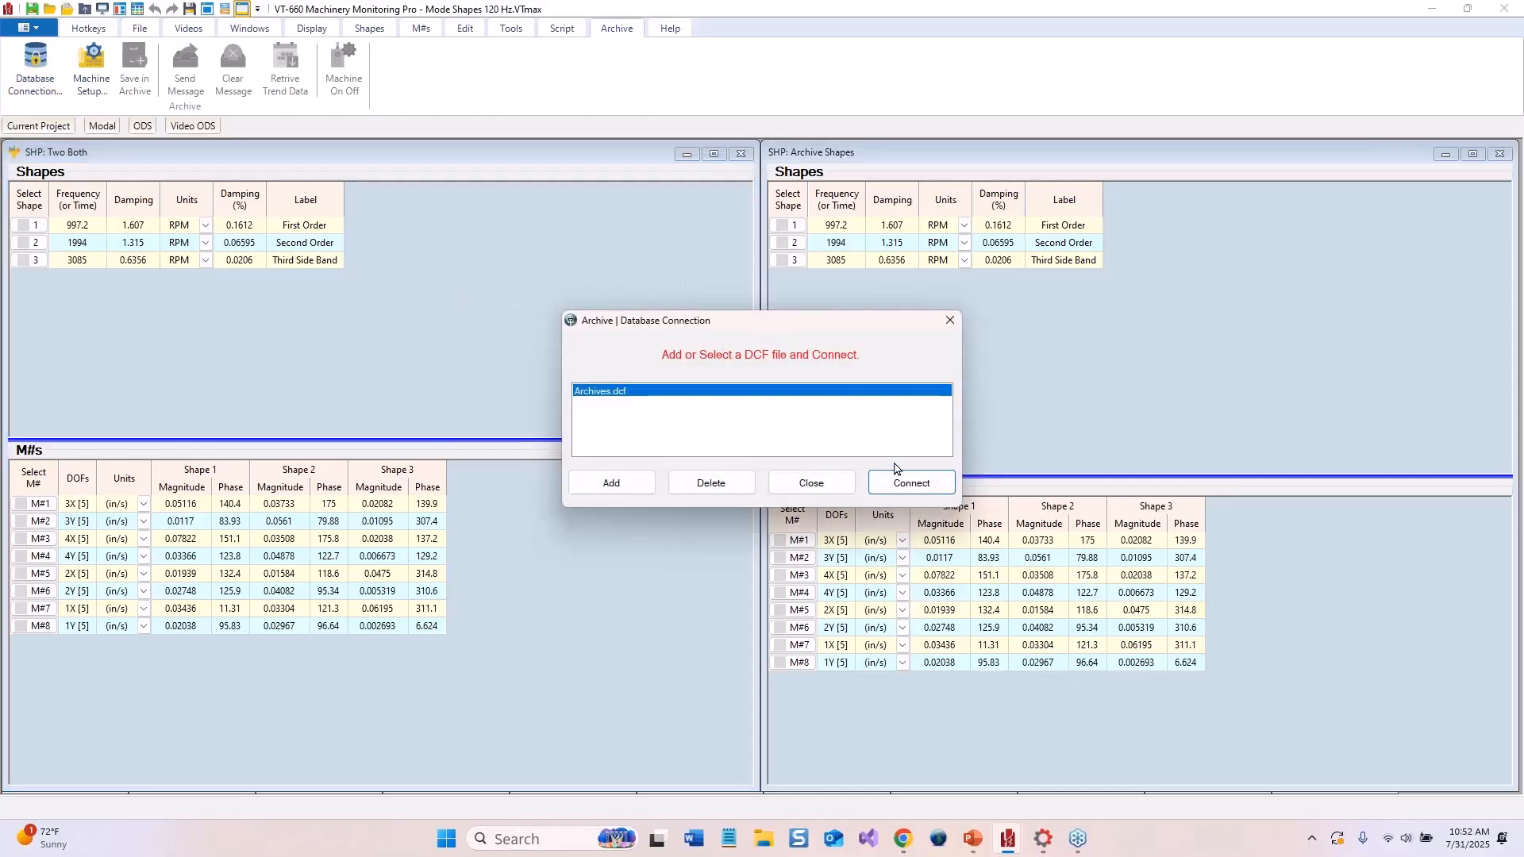
pyautogui.click(899, 488)
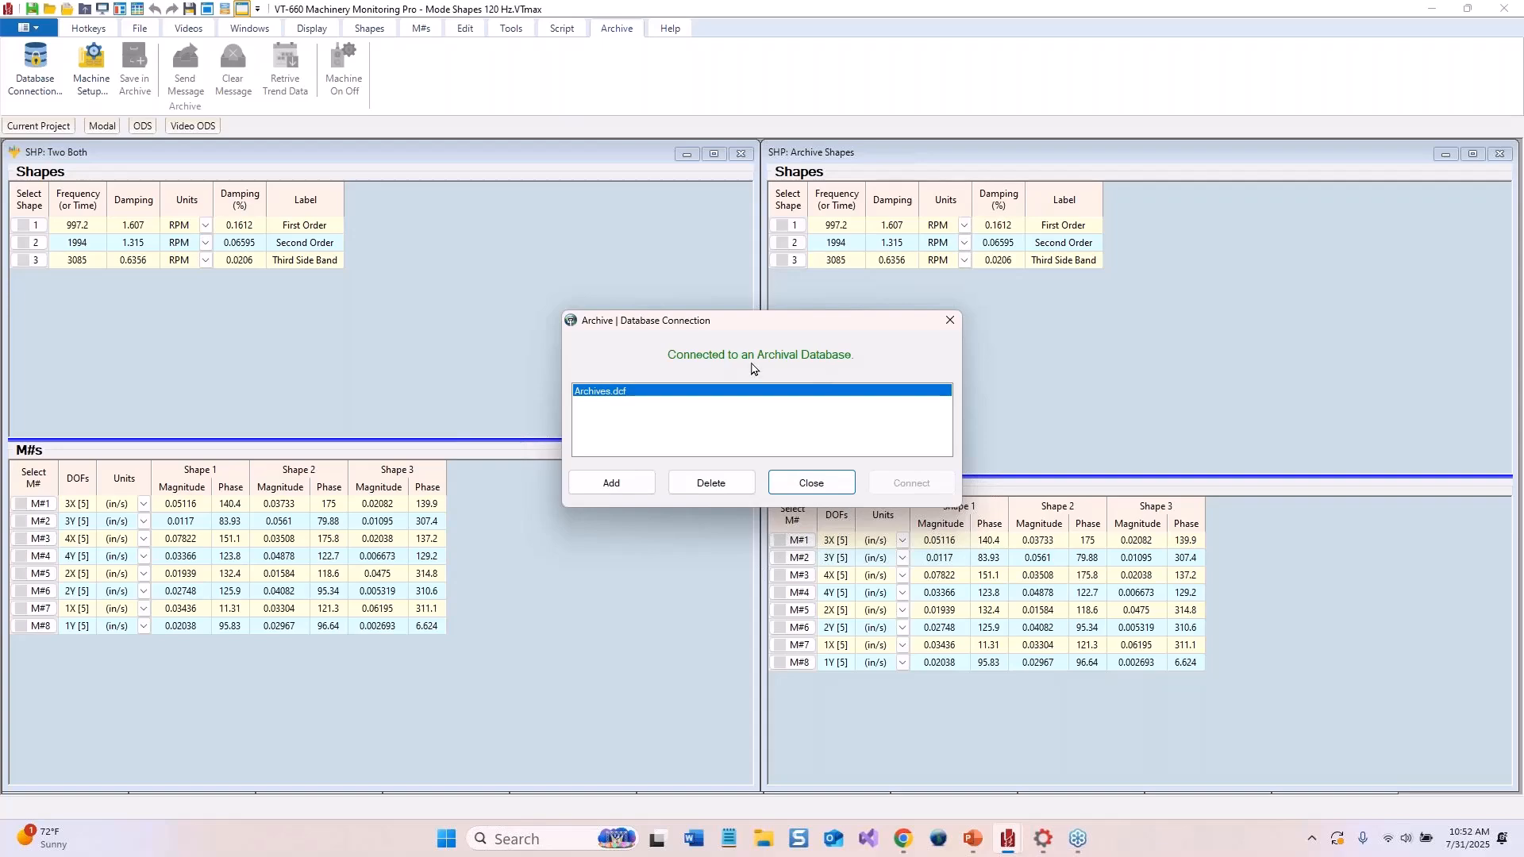
pyautogui.click(811, 483)
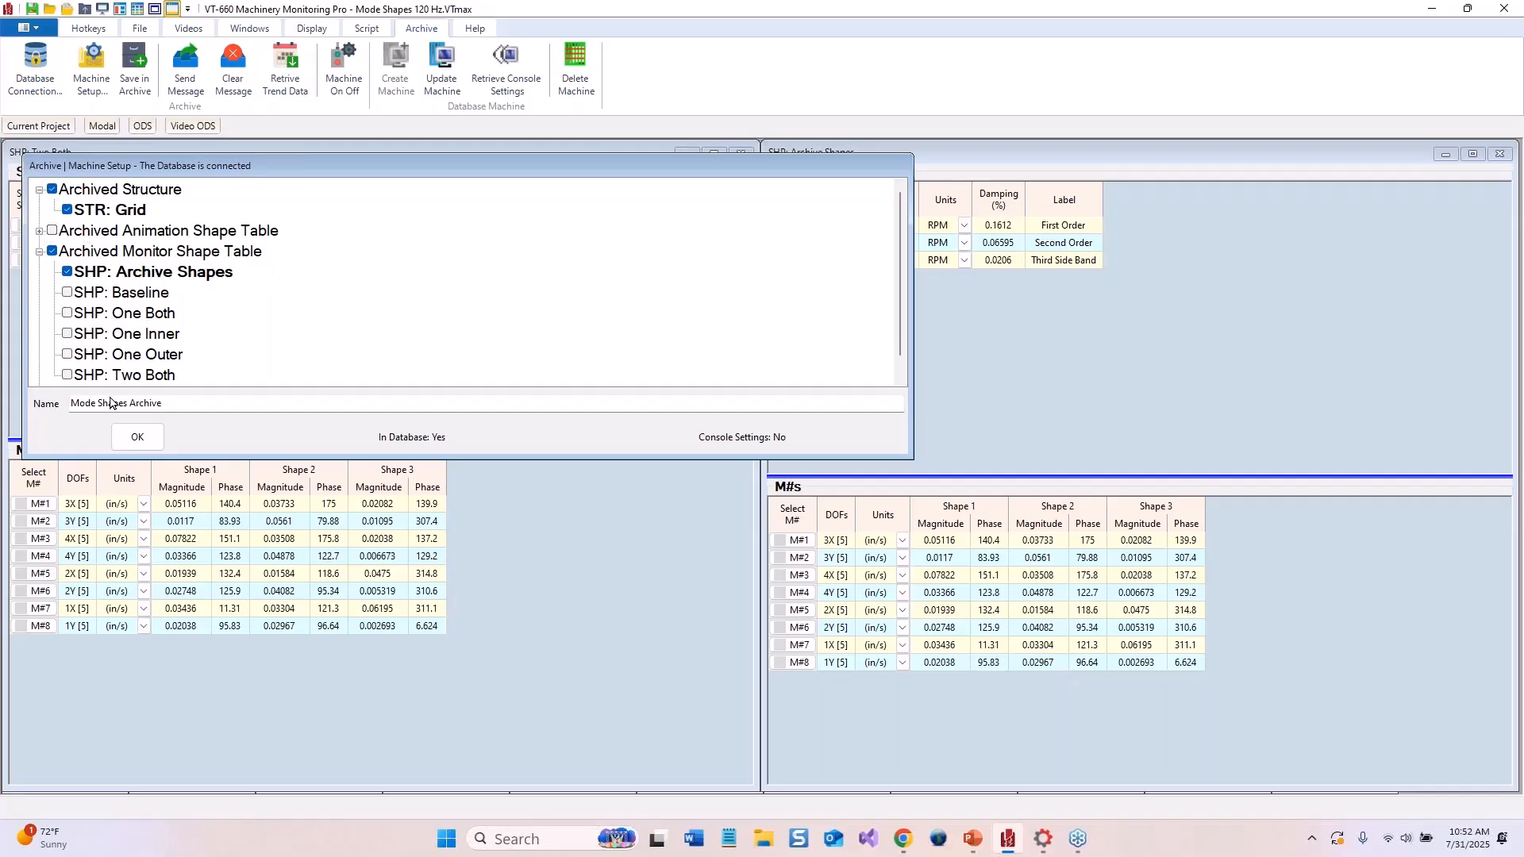
pyautogui.click(141, 430)
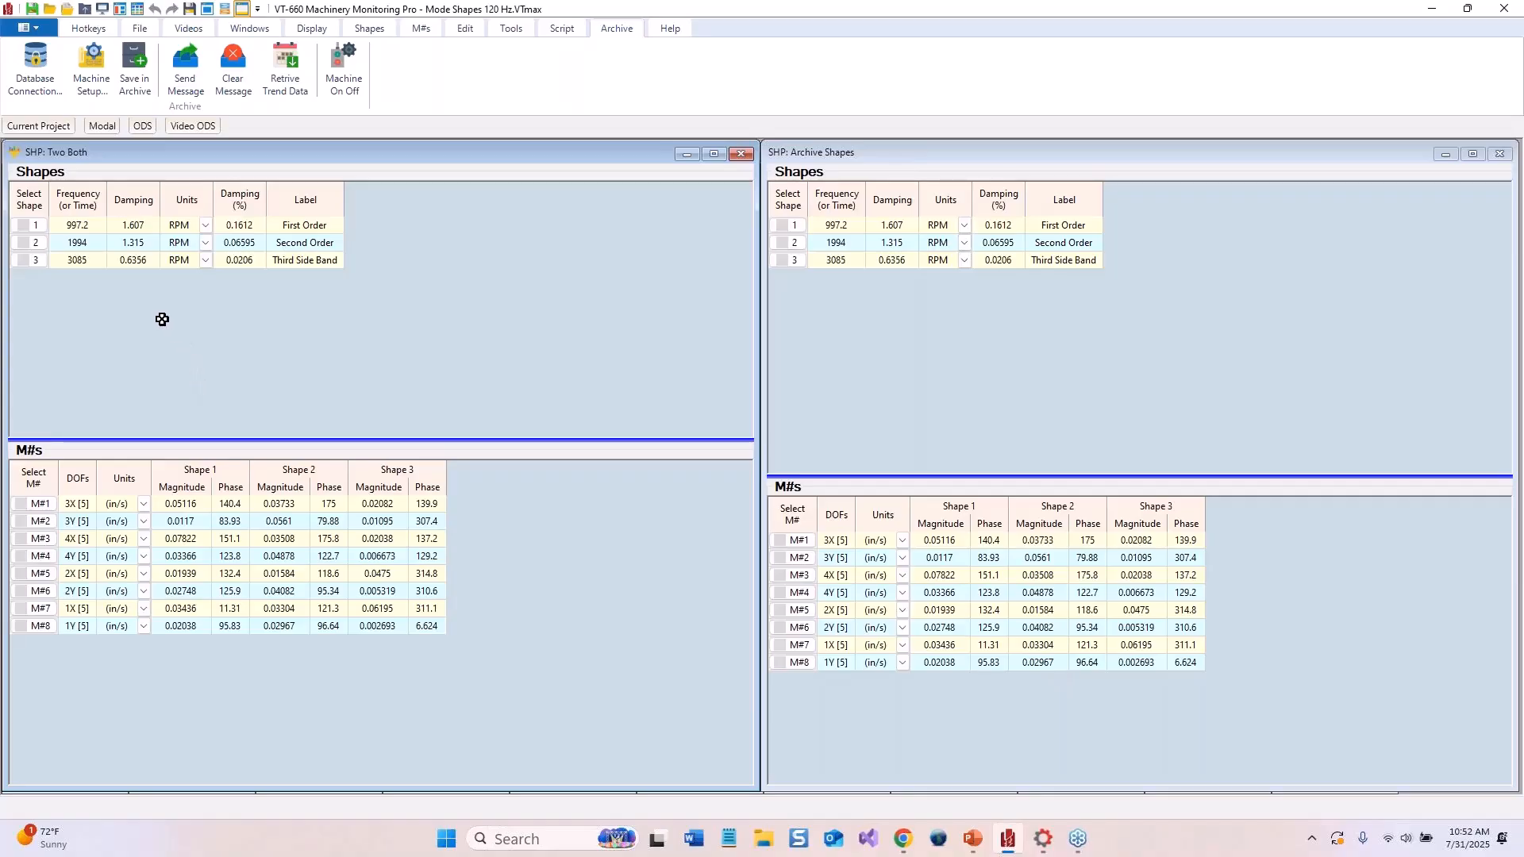
# Switch to the Machine Monitoring Console and maximize its window
pyautogui.moveTo(741, 17); pyautogui.dragTo(822, 1)
pyautogui.click(1042, 841)
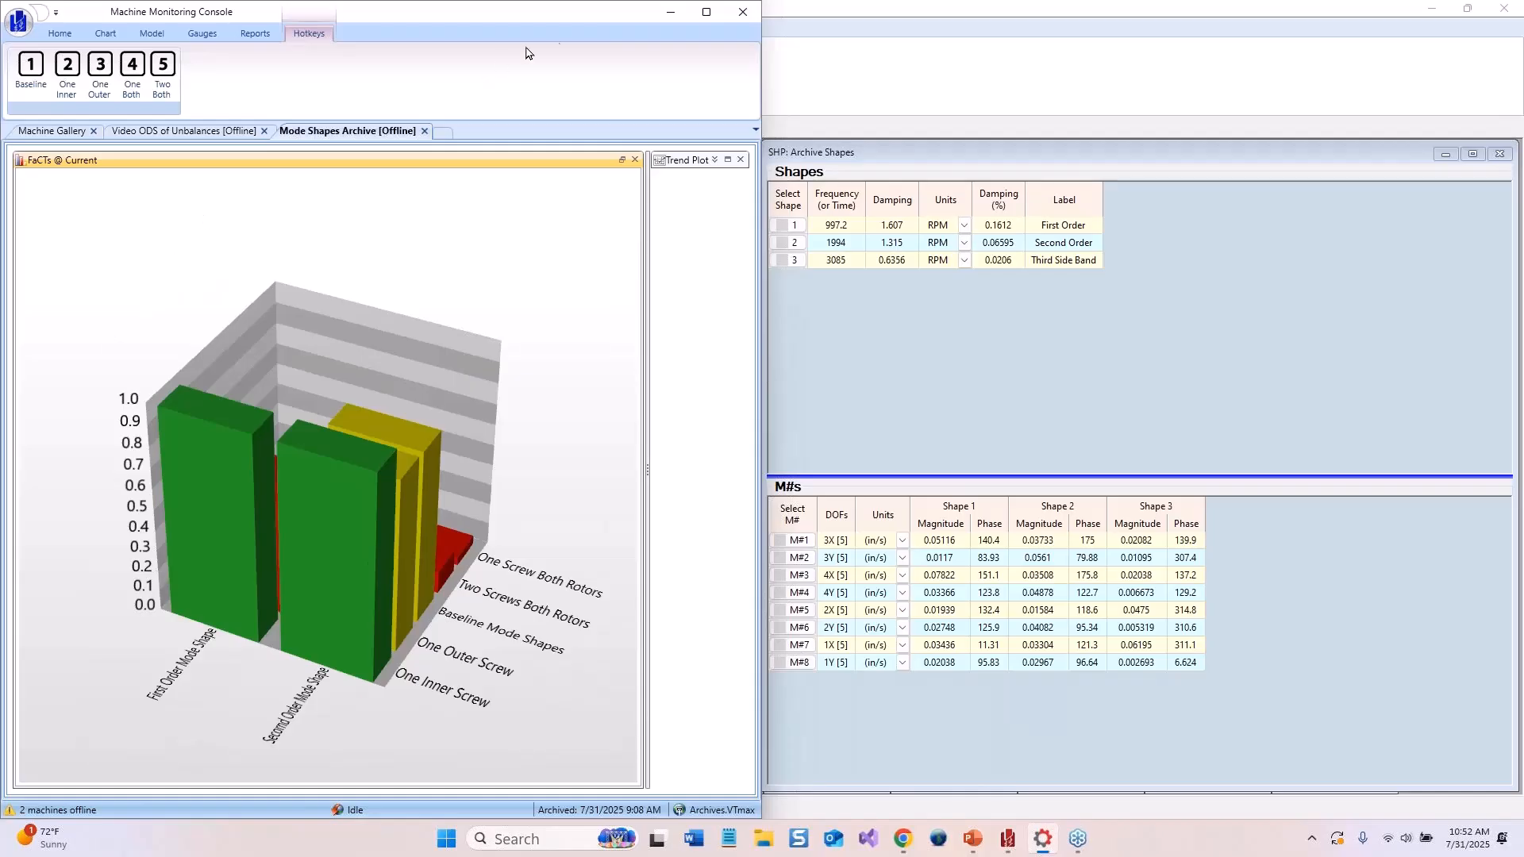
pyautogui.moveTo(706, 14)
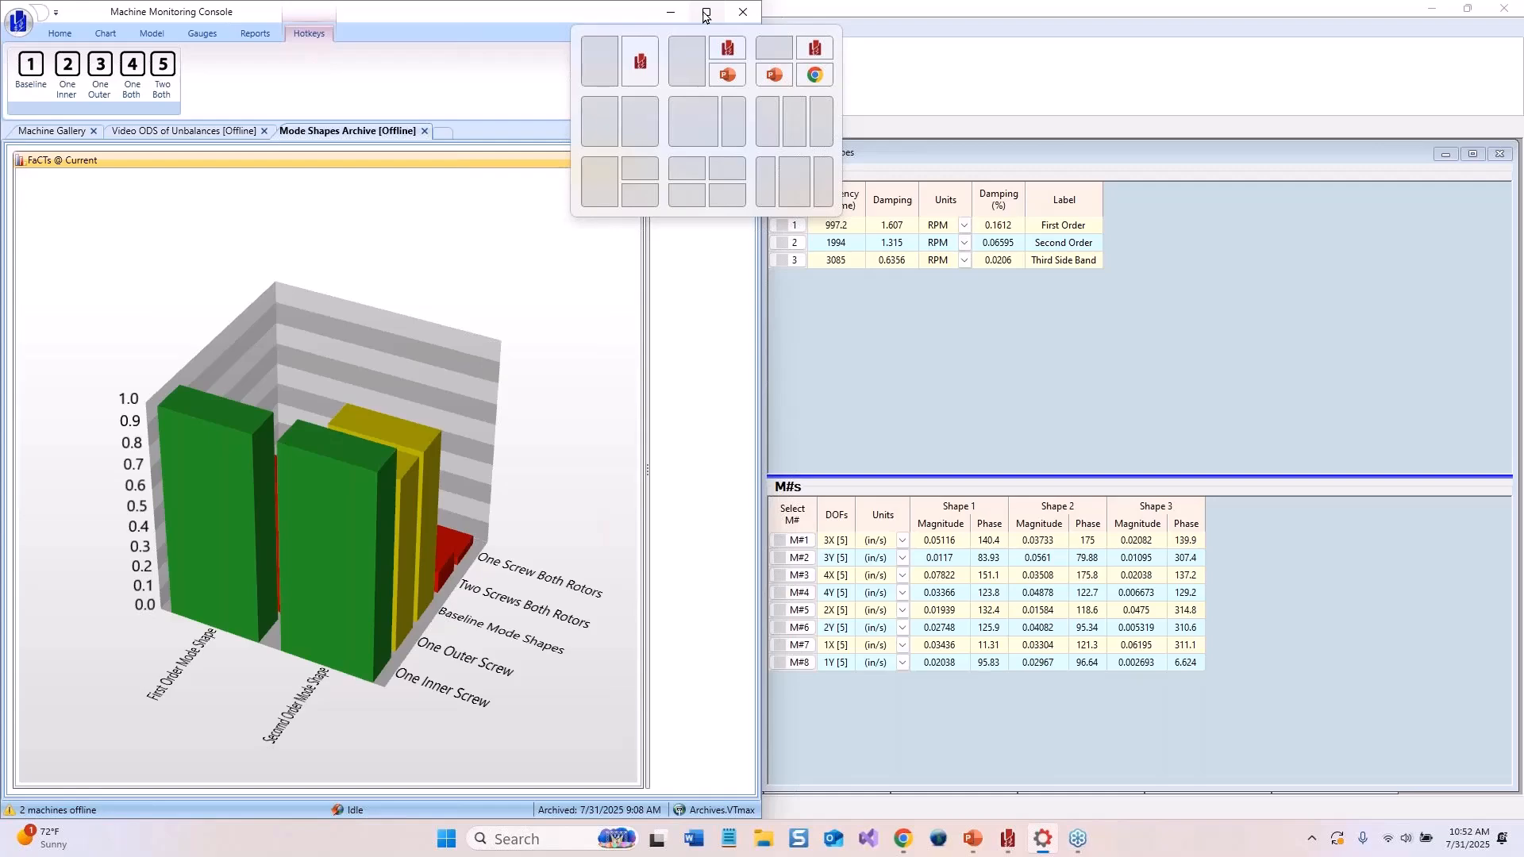
pyautogui.click(706, 13)
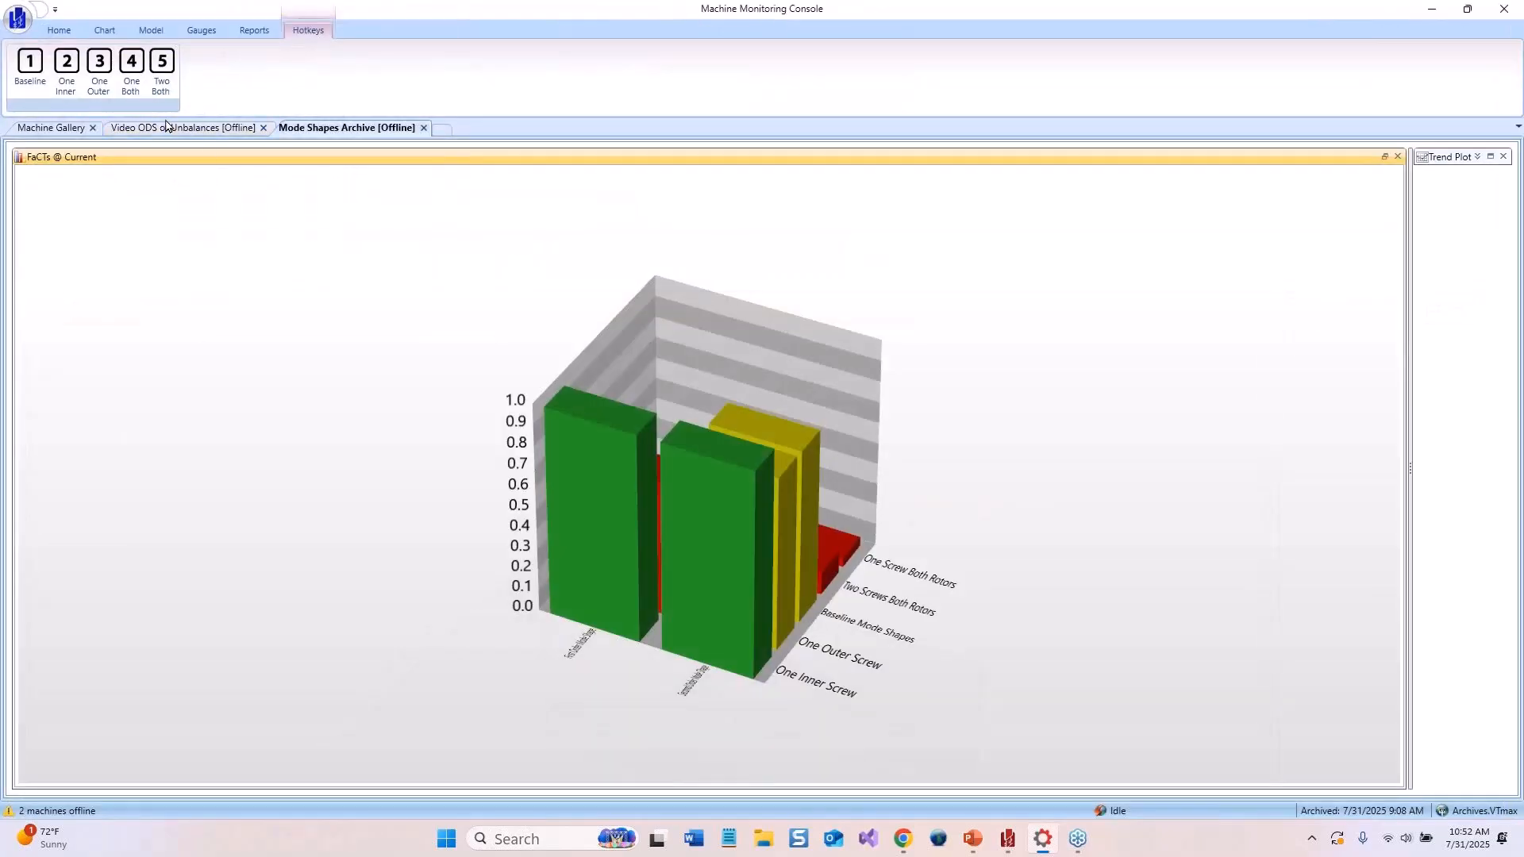
# Open the Mode Shapes Archive machine from the Machine Gallery
pyautogui.click(63, 33)
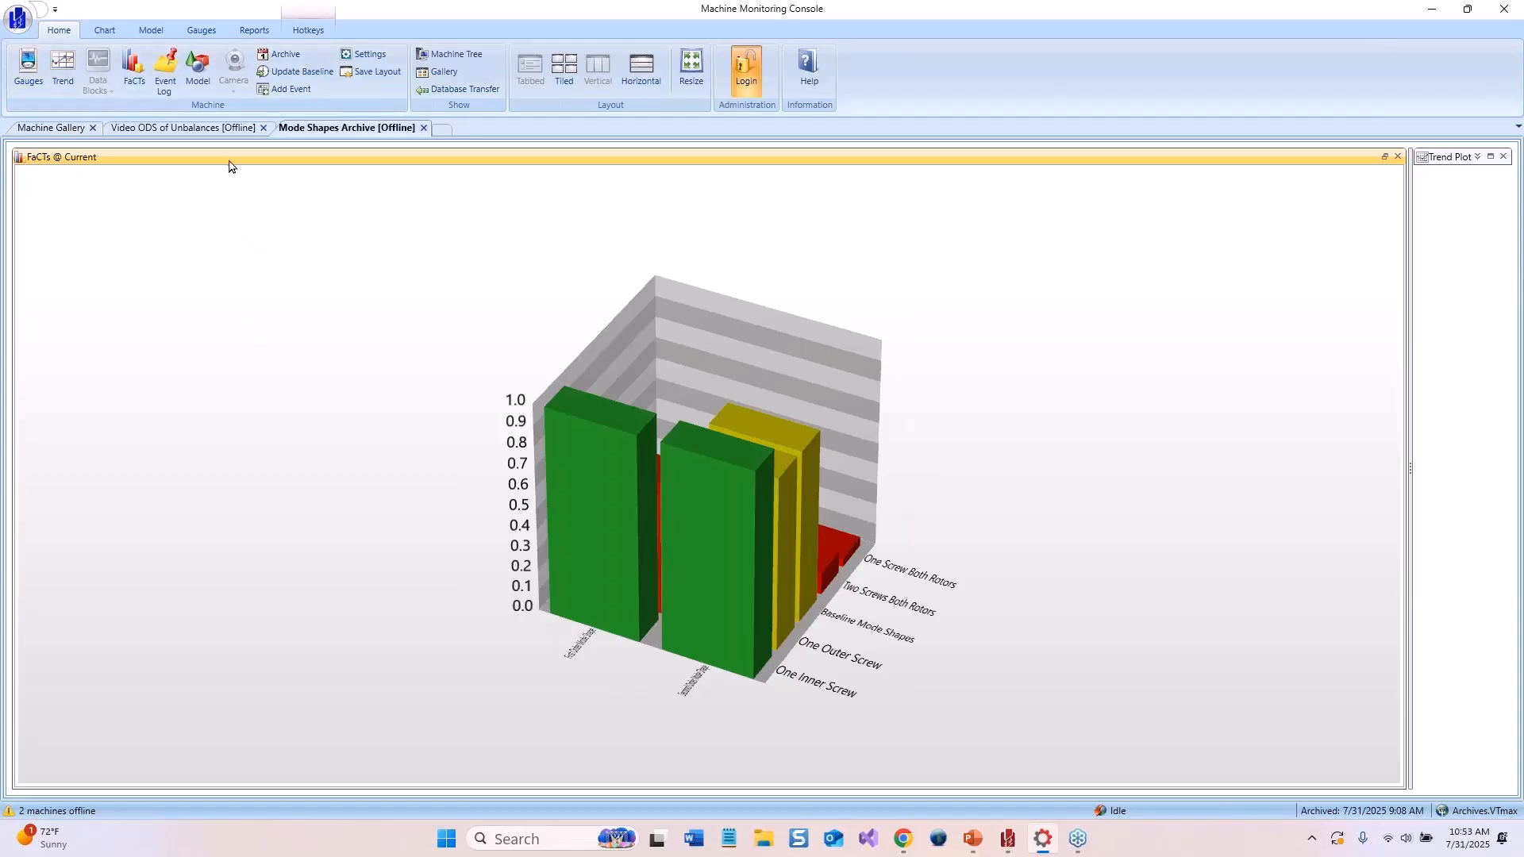
pyautogui.click(182, 128)
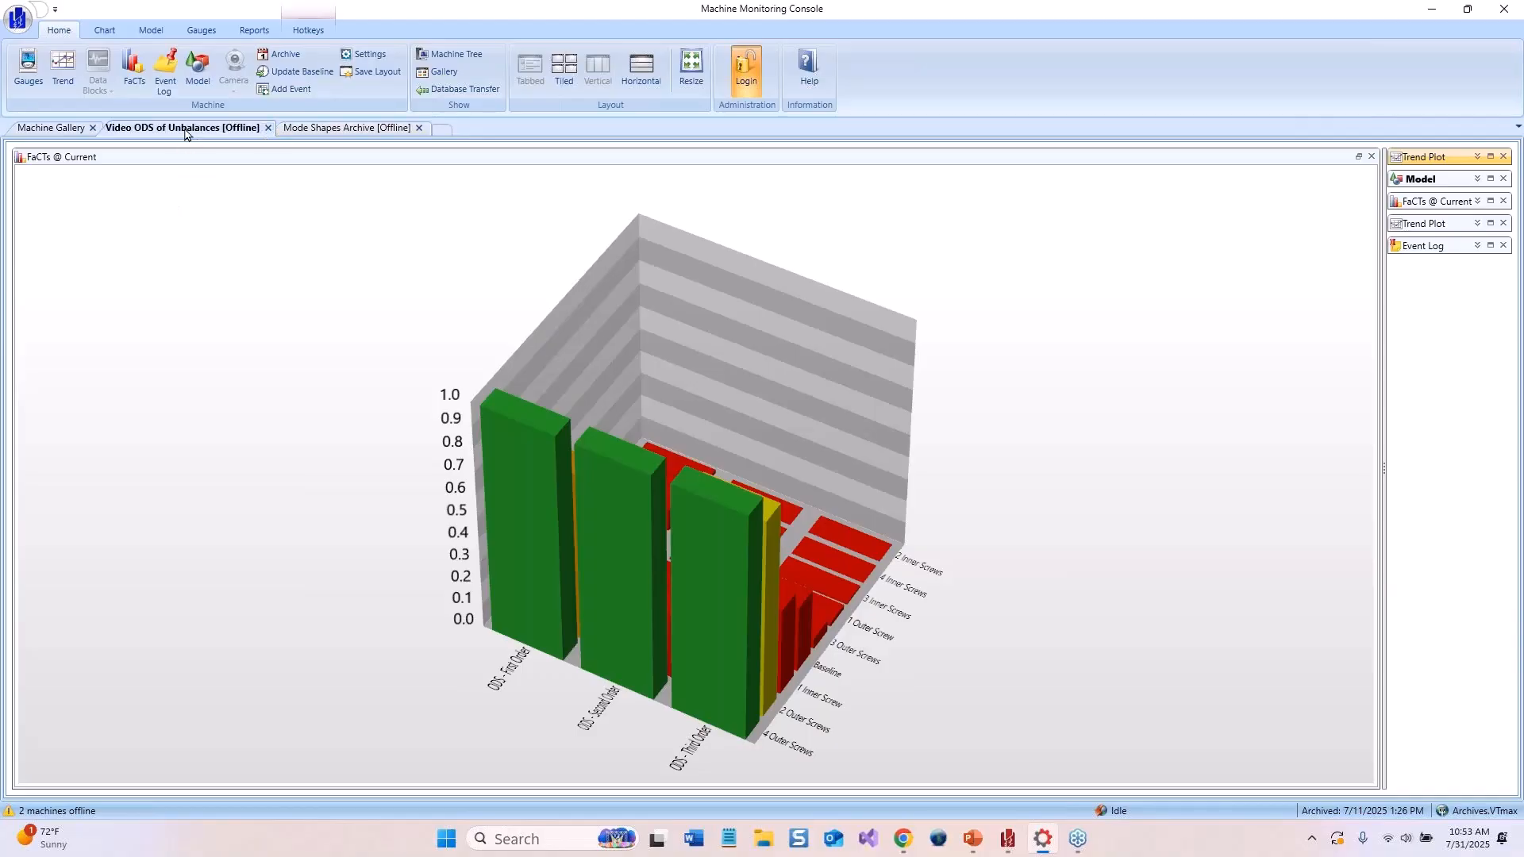
pyautogui.click(50, 128)
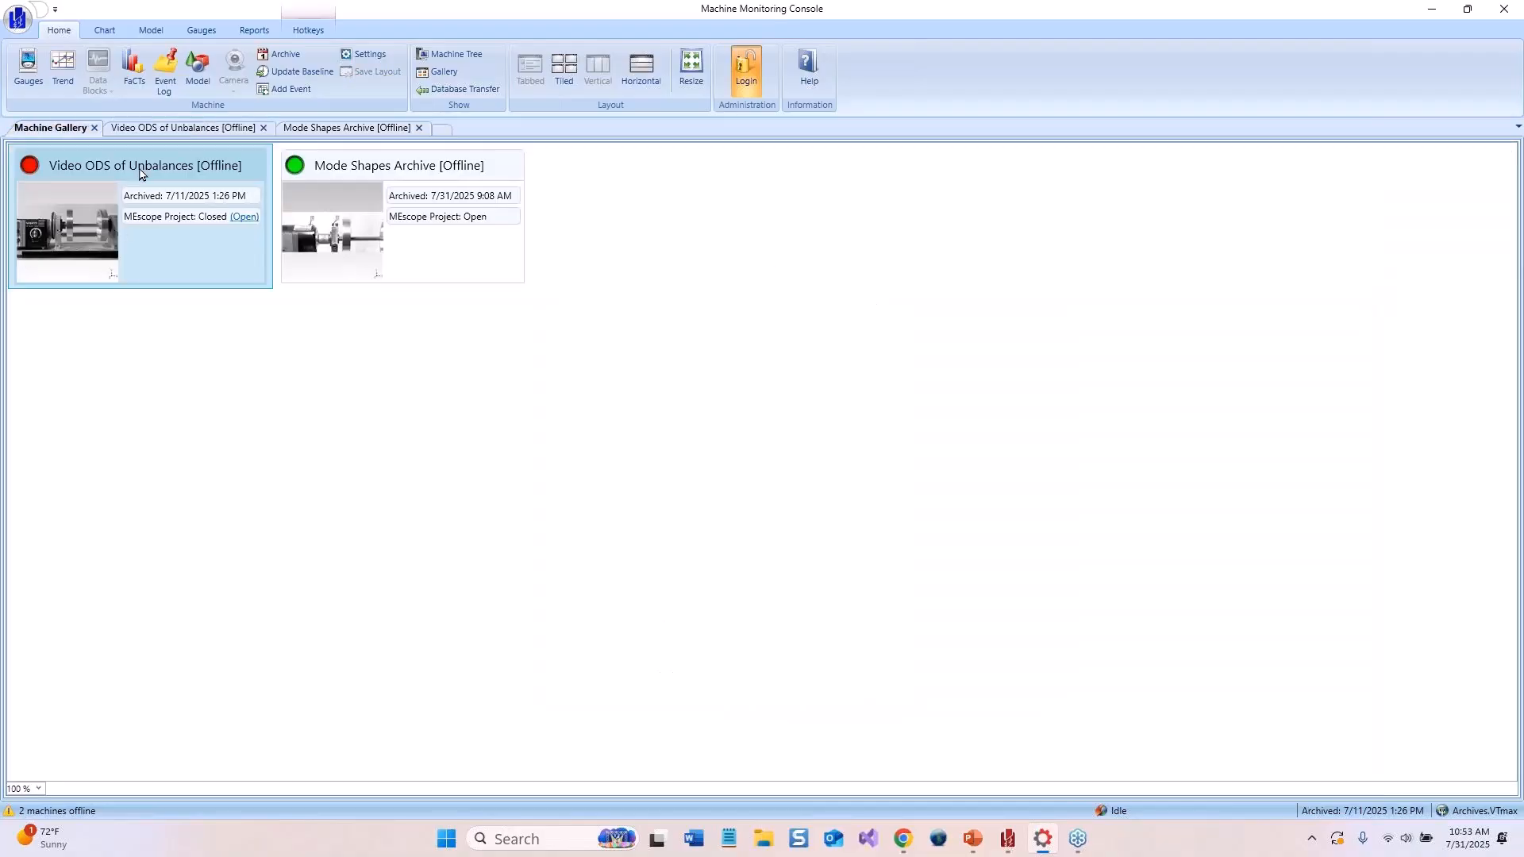
pyautogui.doubleClick(372, 206)
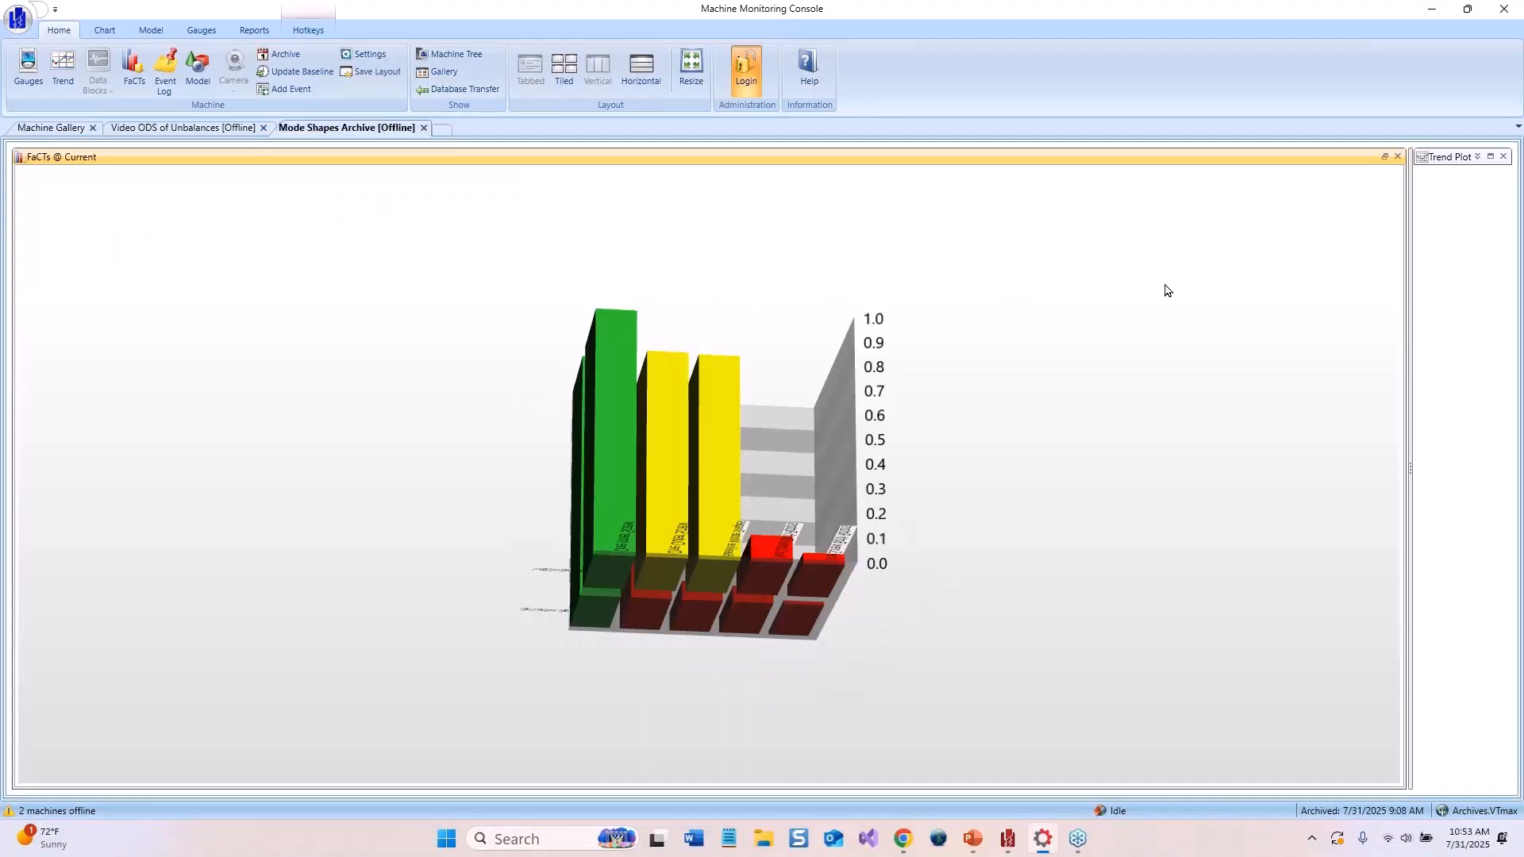
pyautogui.click(1397, 157)
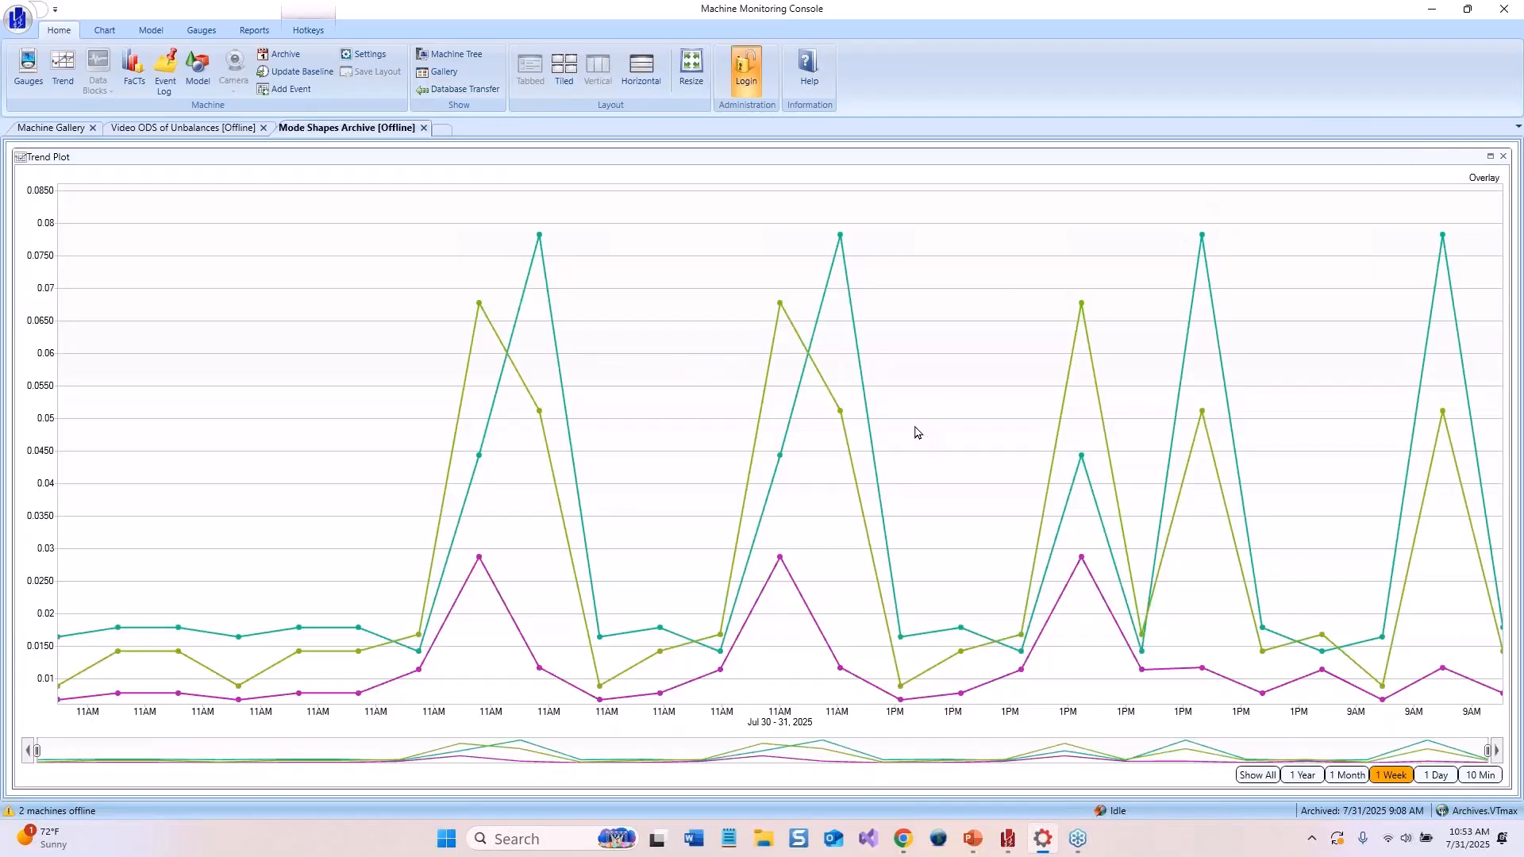
pyautogui.click(33, 131)
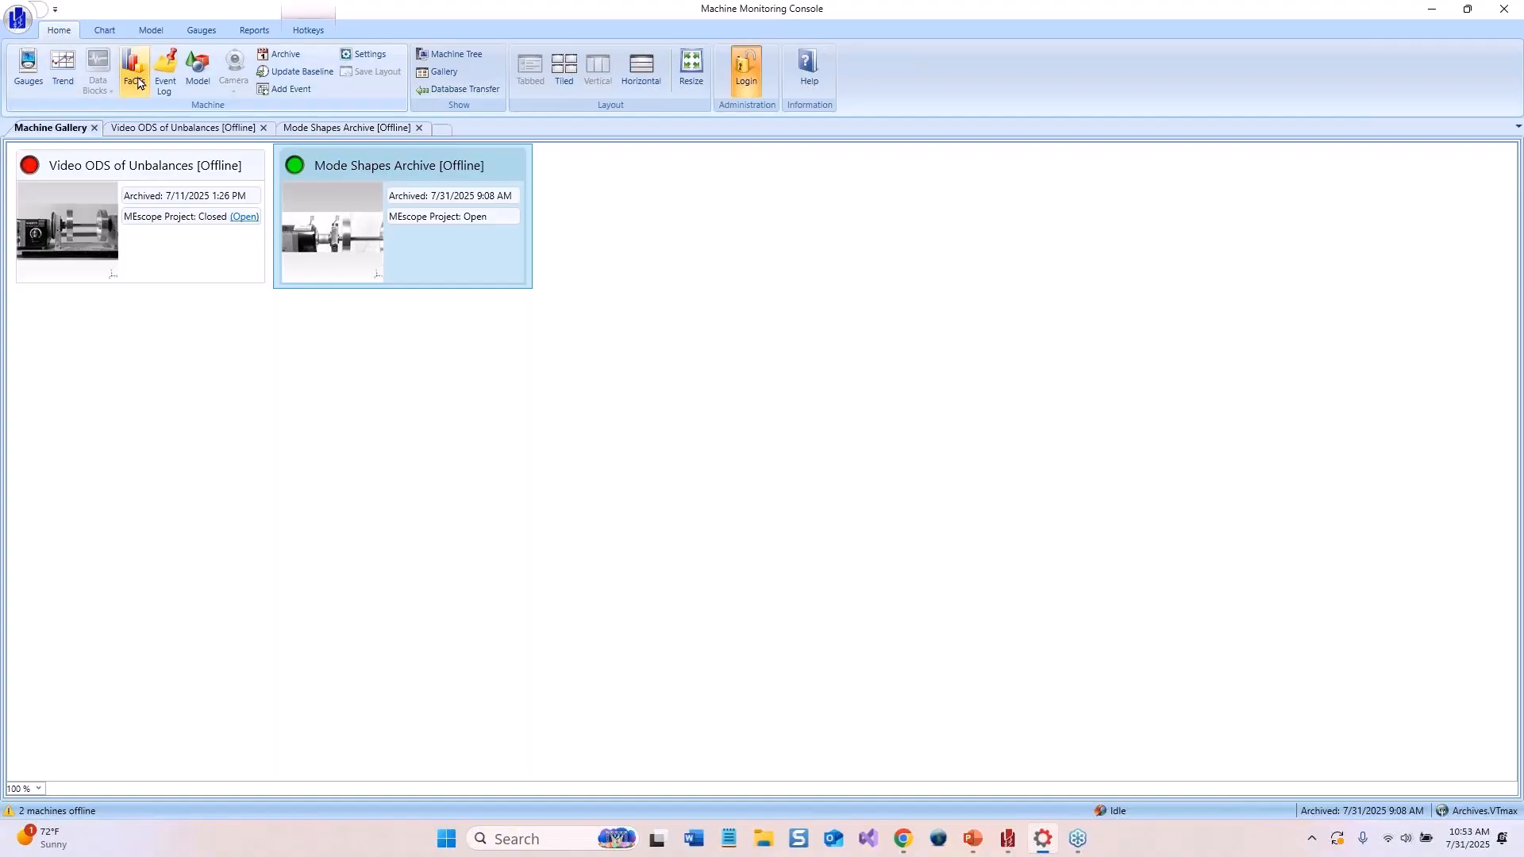
pyautogui.click(300, 31)
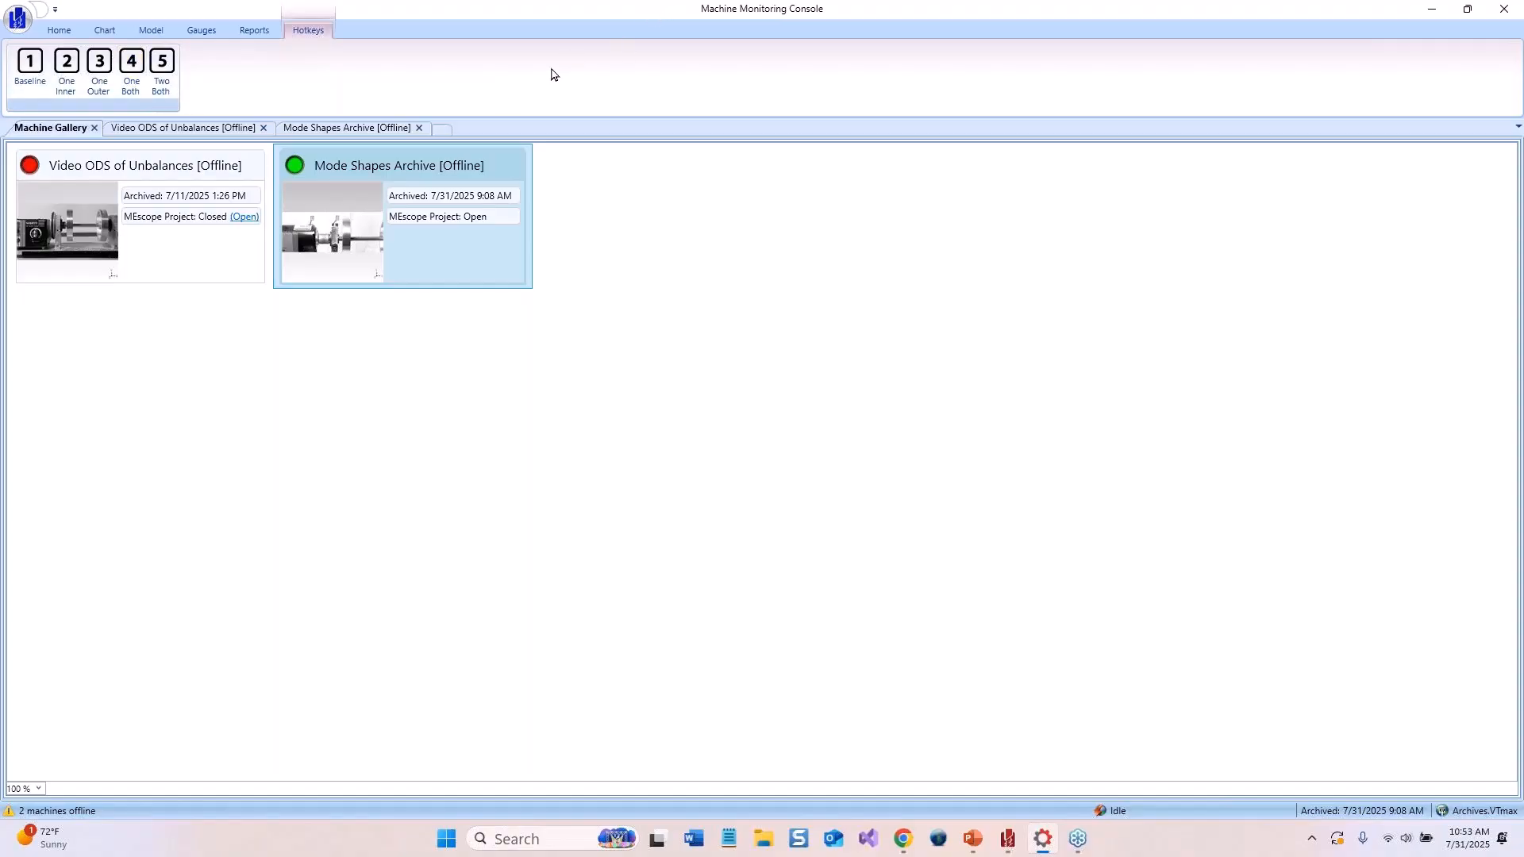
# Arrange the monitoring console and the VT-660 window side by side on screen
pyautogui.doubleClick(1141, 13)
pyautogui.moveTo(1016, 43); pyautogui.dragTo(1, 92)
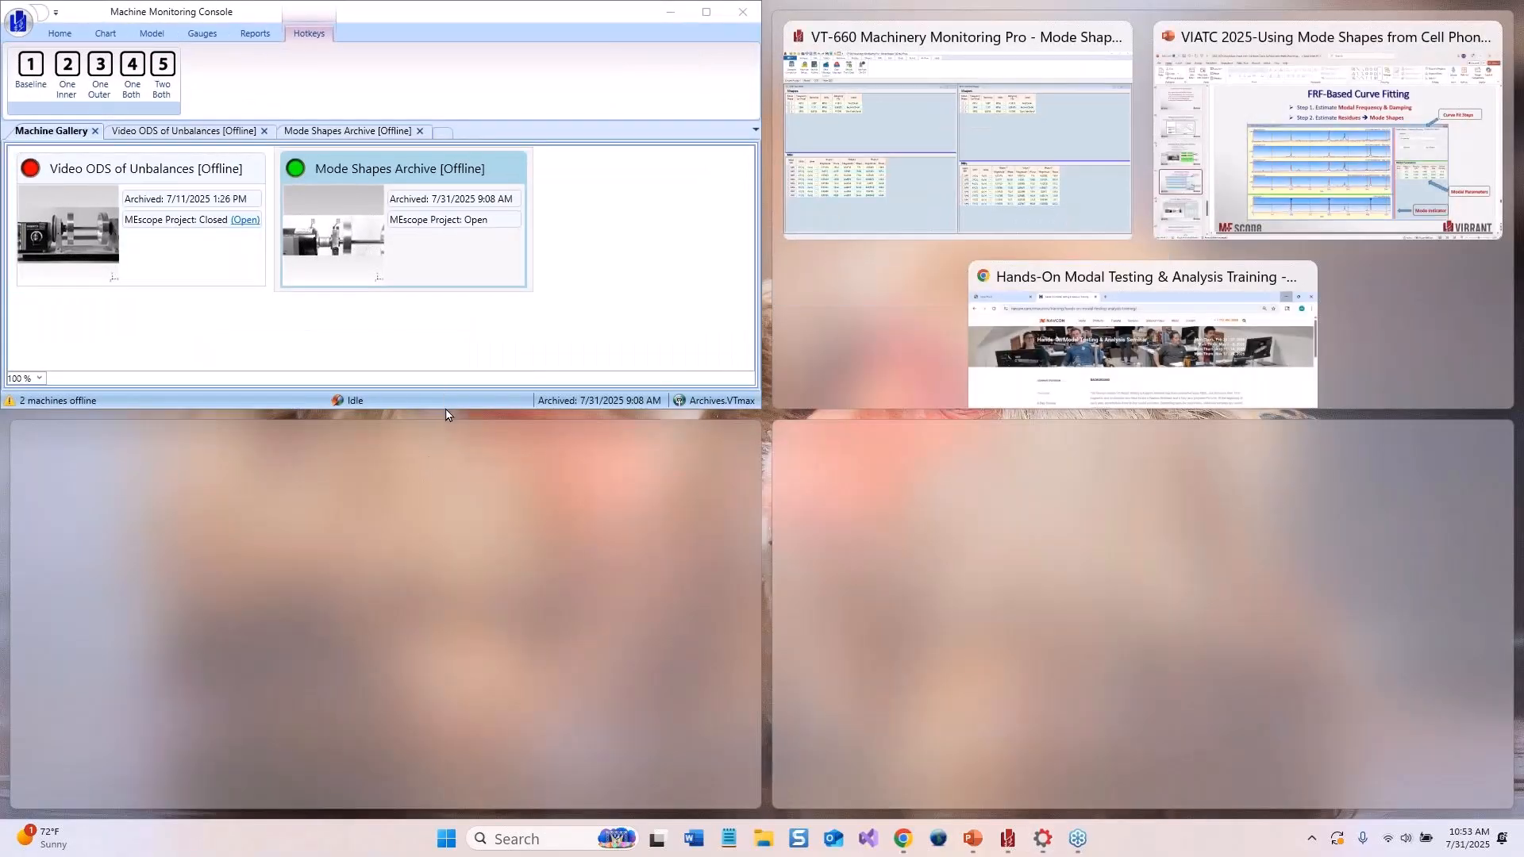
pyautogui.moveTo(445, 412); pyautogui.dragTo(445, 786)
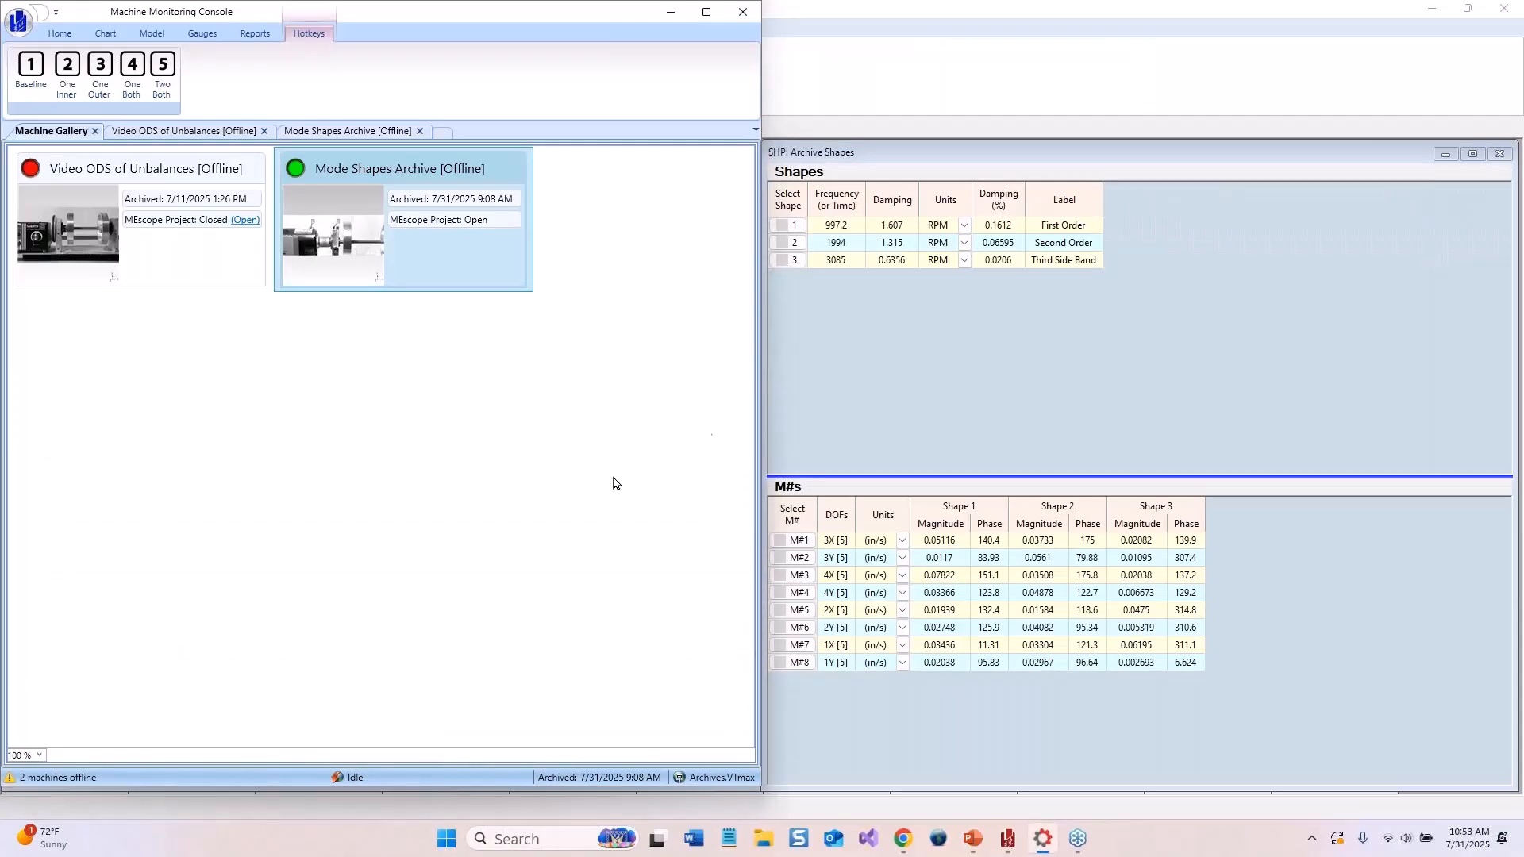
pyautogui.click(976, 40)
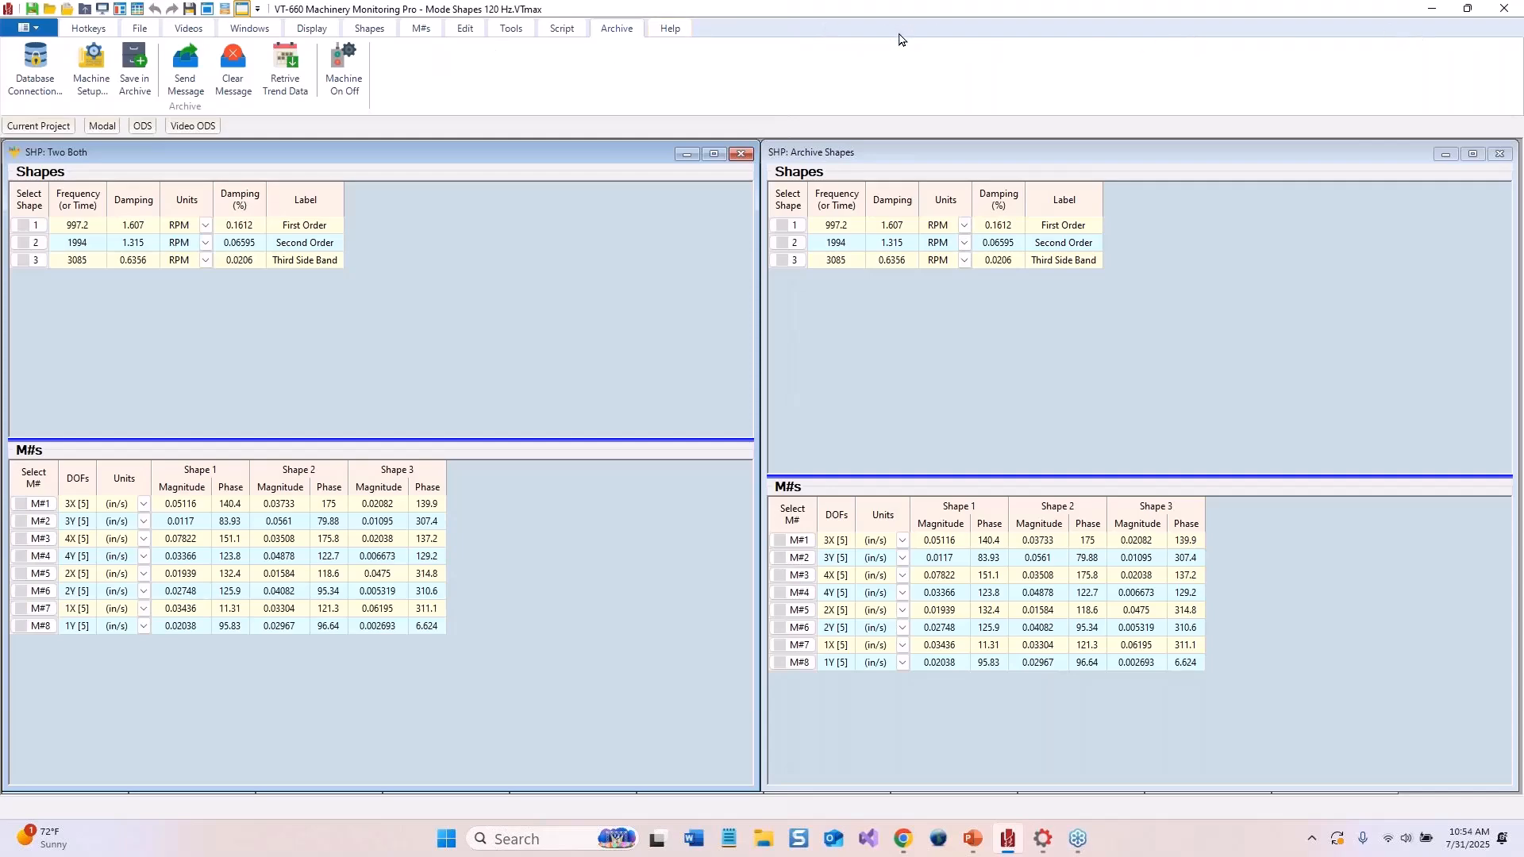
pyautogui.moveTo(920, 15); pyautogui.dragTo(1523, 47)
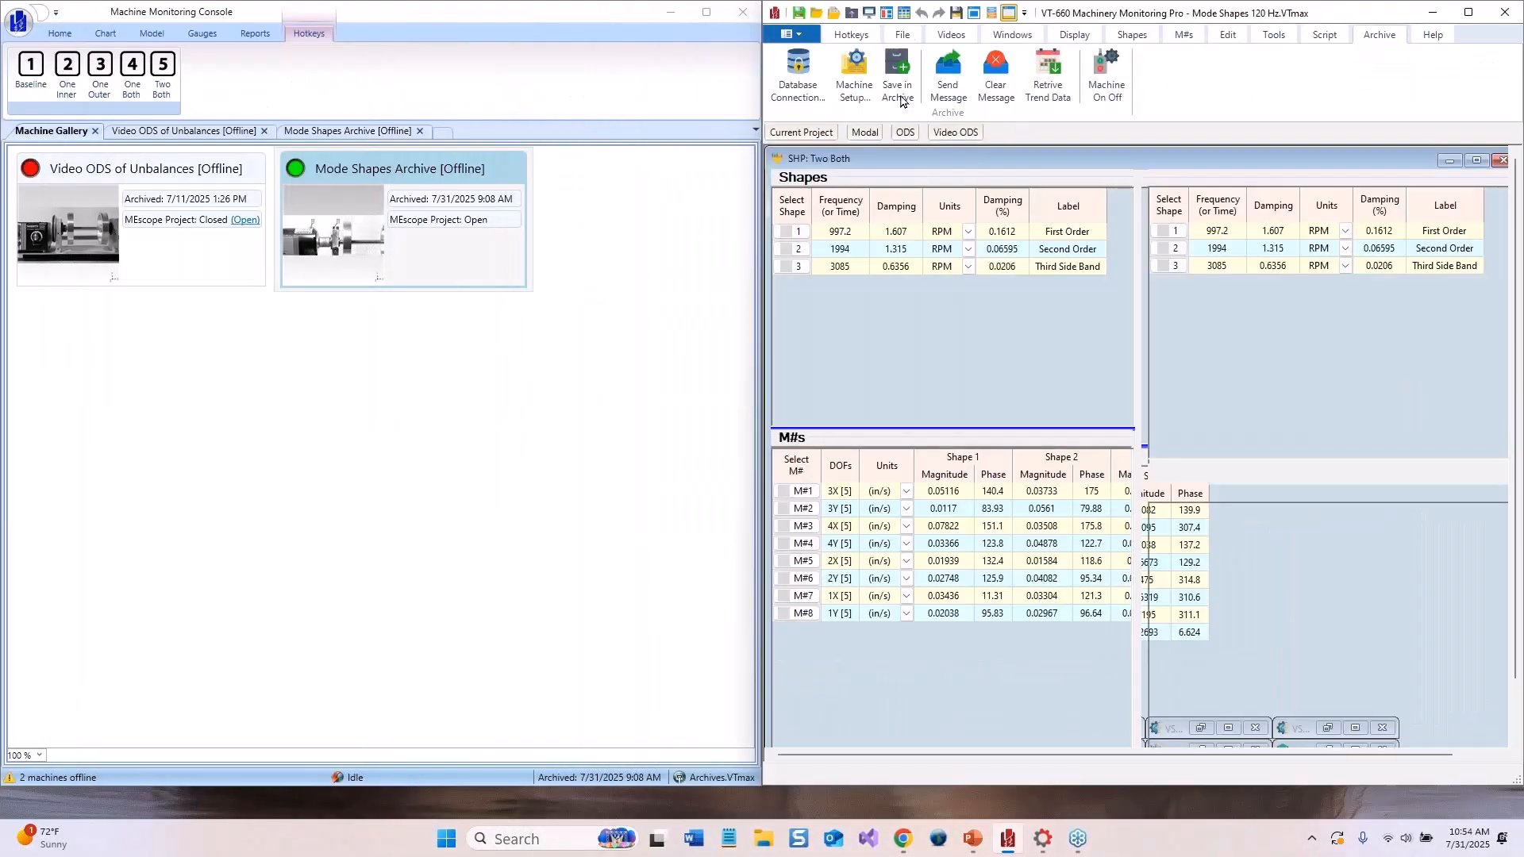
# Reopen the Mode Shapes Archive machine and display its FaCTs chart enlarged in the console
pyautogui.click(412, 234)
pyautogui.doubleClick(412, 235)
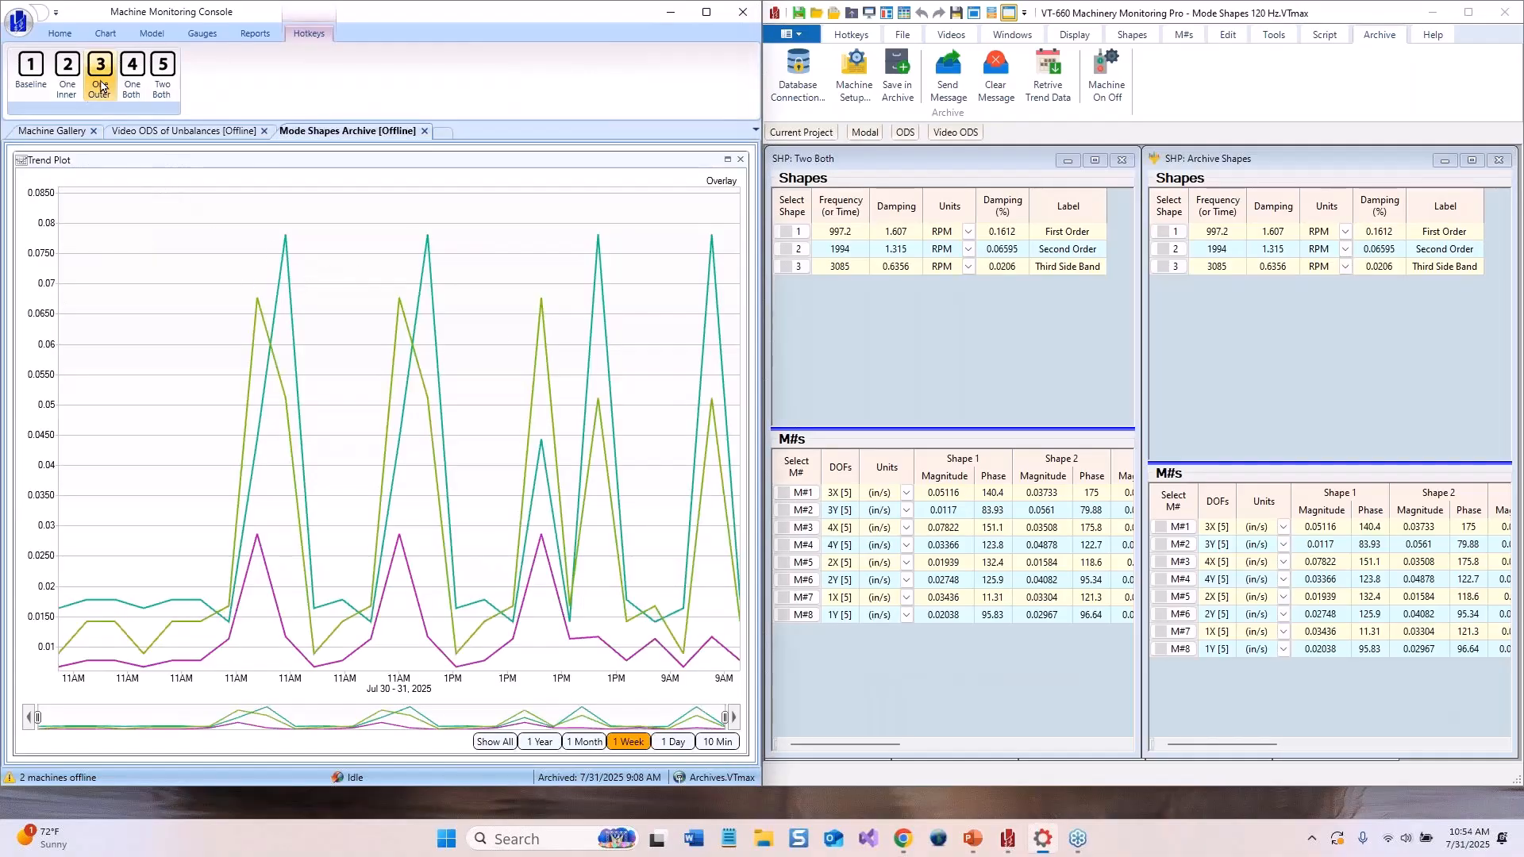
pyautogui.click(70, 36)
pyautogui.click(135, 70)
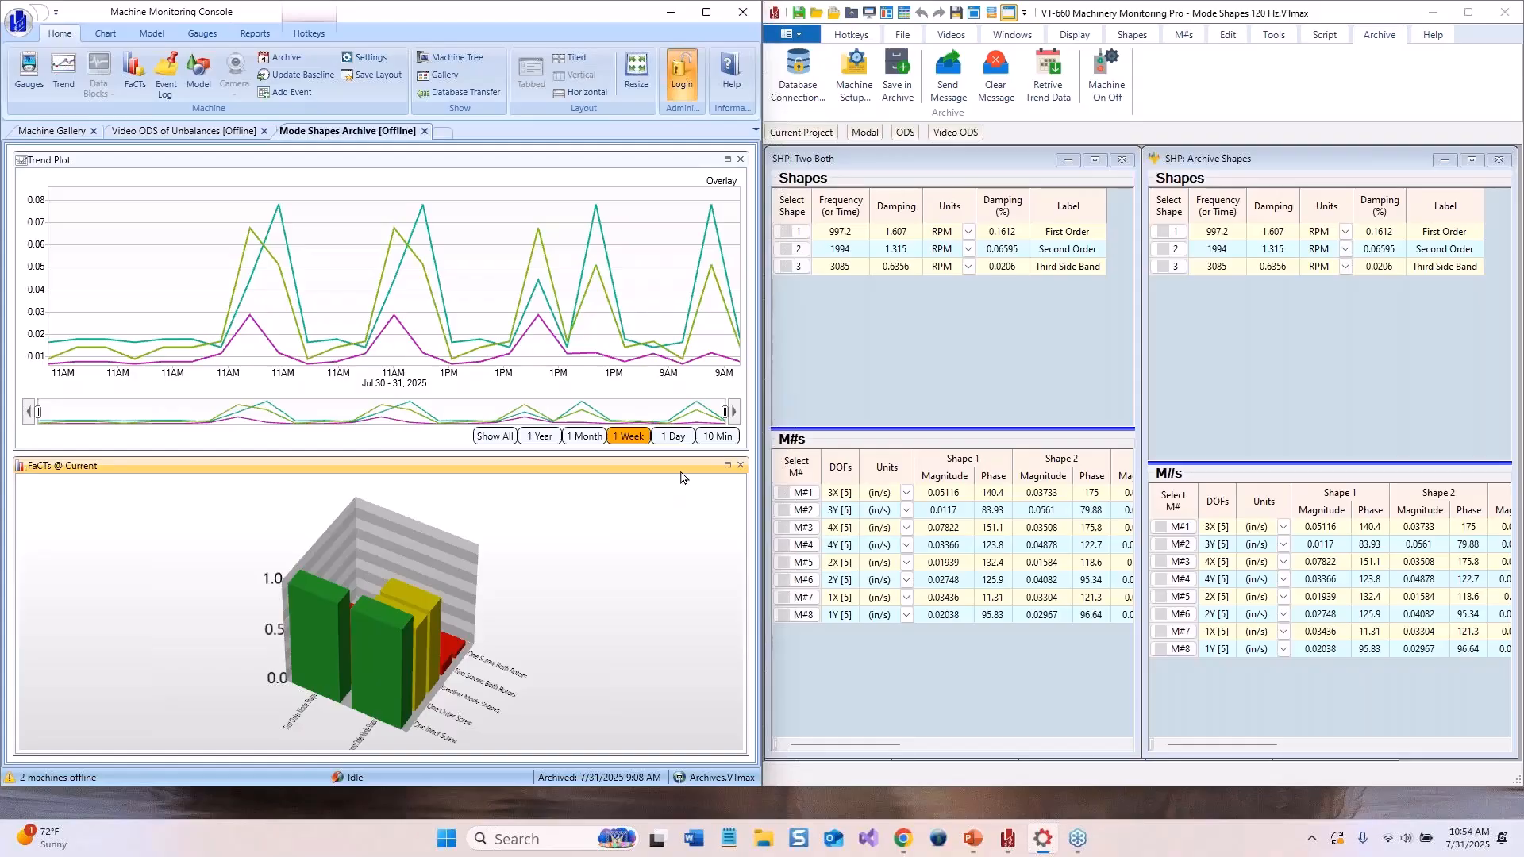
pyautogui.click(728, 466)
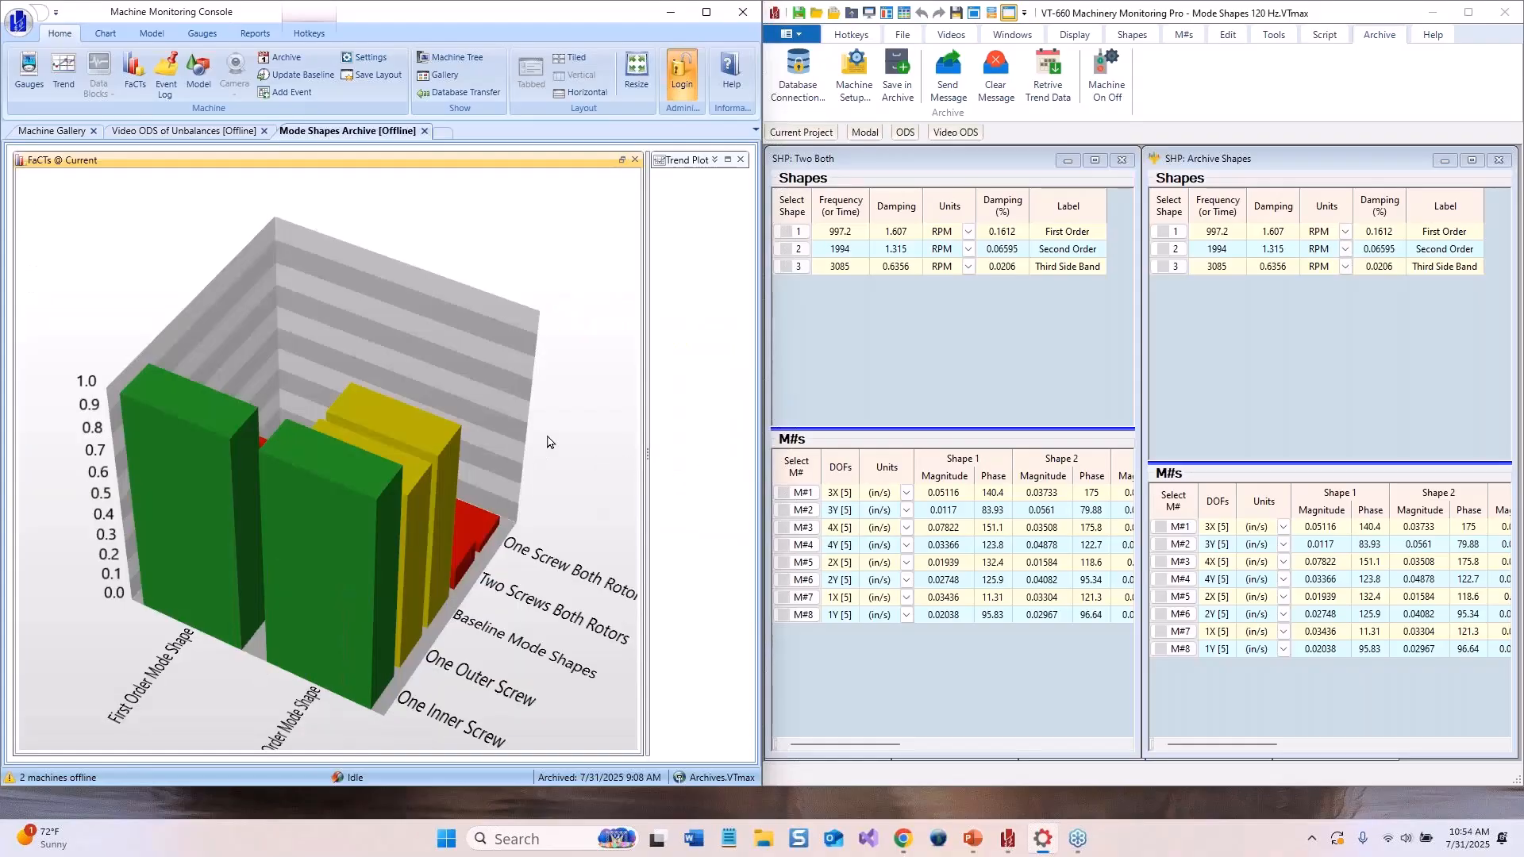
# Examine the FaCTs bar chart by rotating and zooming it
pyautogui.rightClick(517, 392)
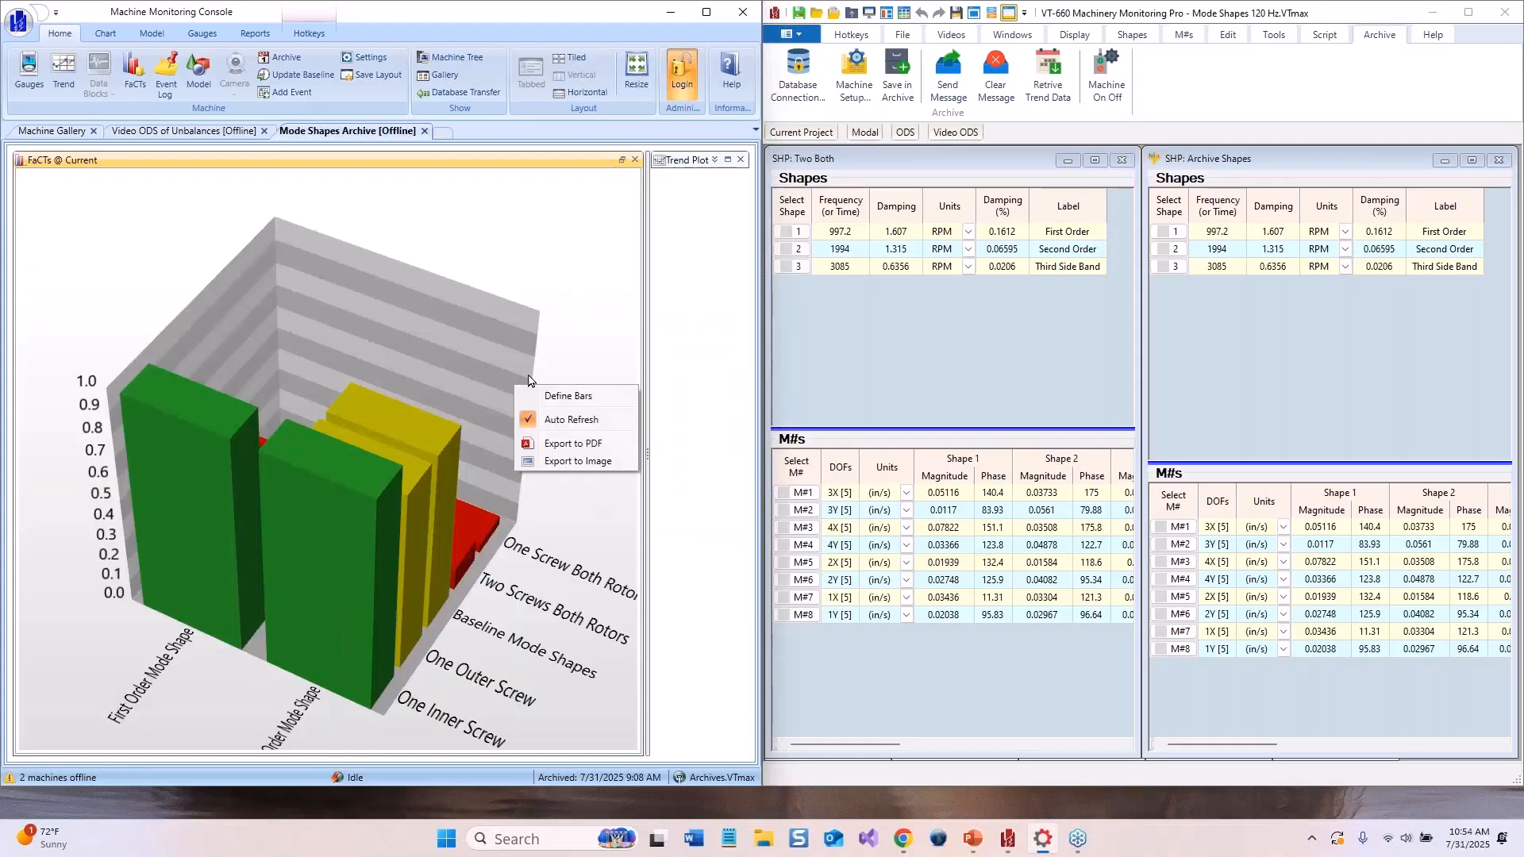
pyautogui.click(566, 327)
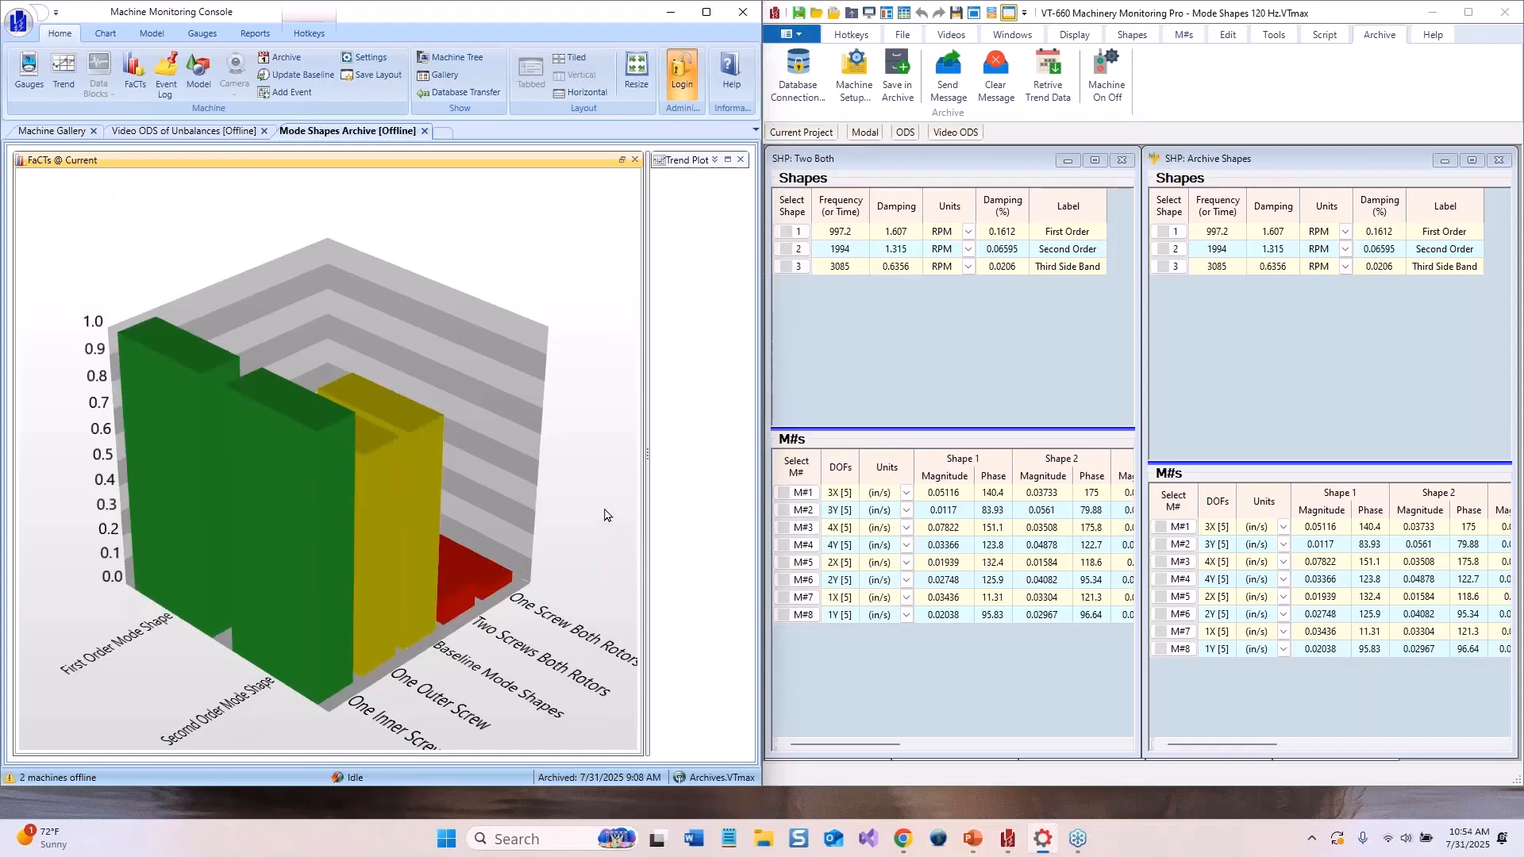
pyautogui.scroll(1, 605, 515)
pyautogui.scroll(-2, 605, 515)
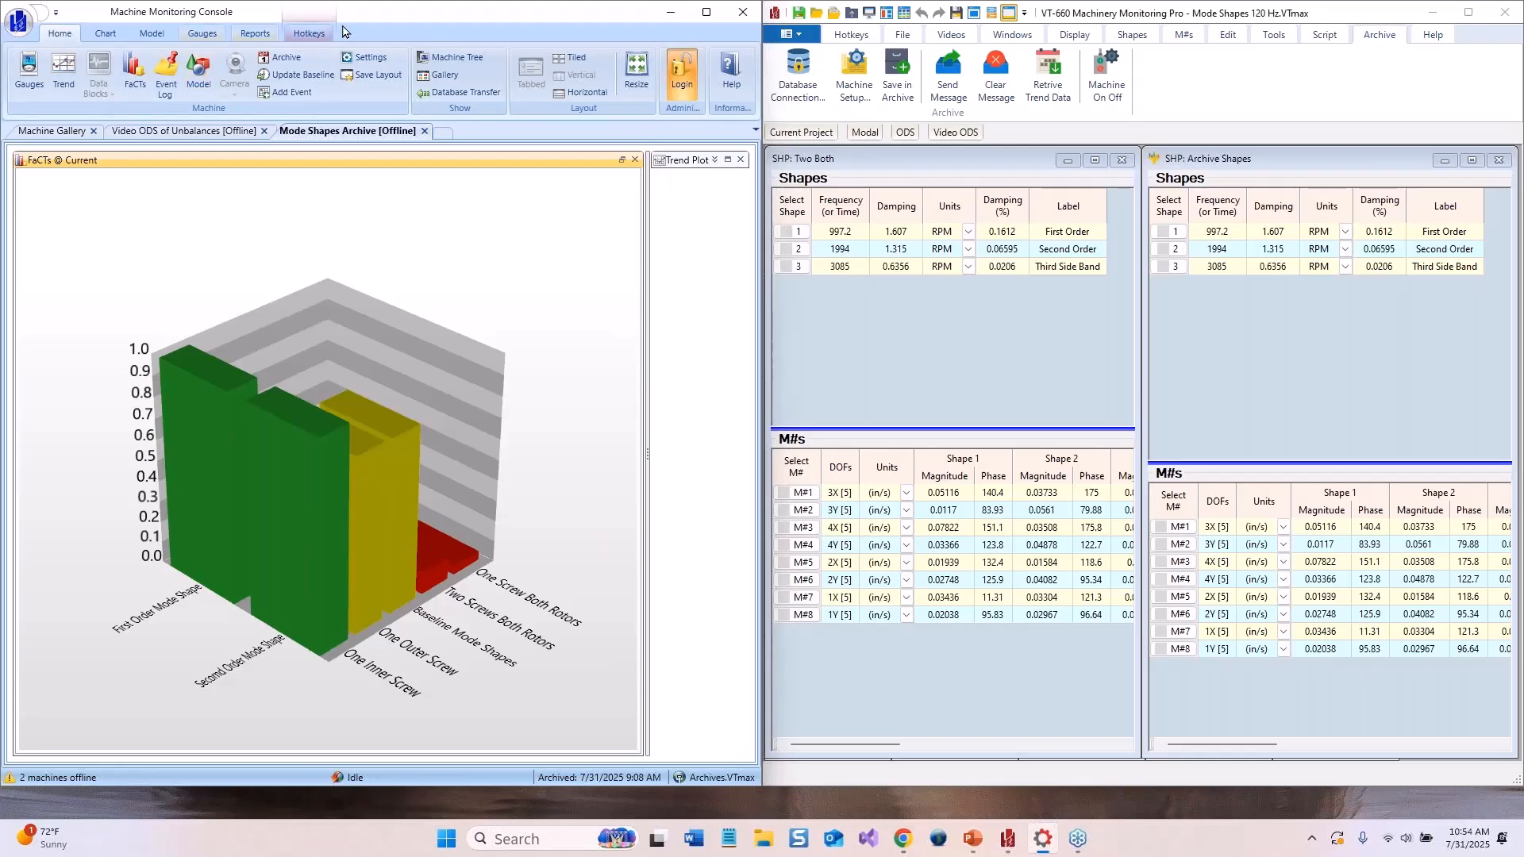
# Load the Baseline shapes into the archive using the console's hotkeys and display them in the FaCTs chart
pyautogui.click(304, 37)
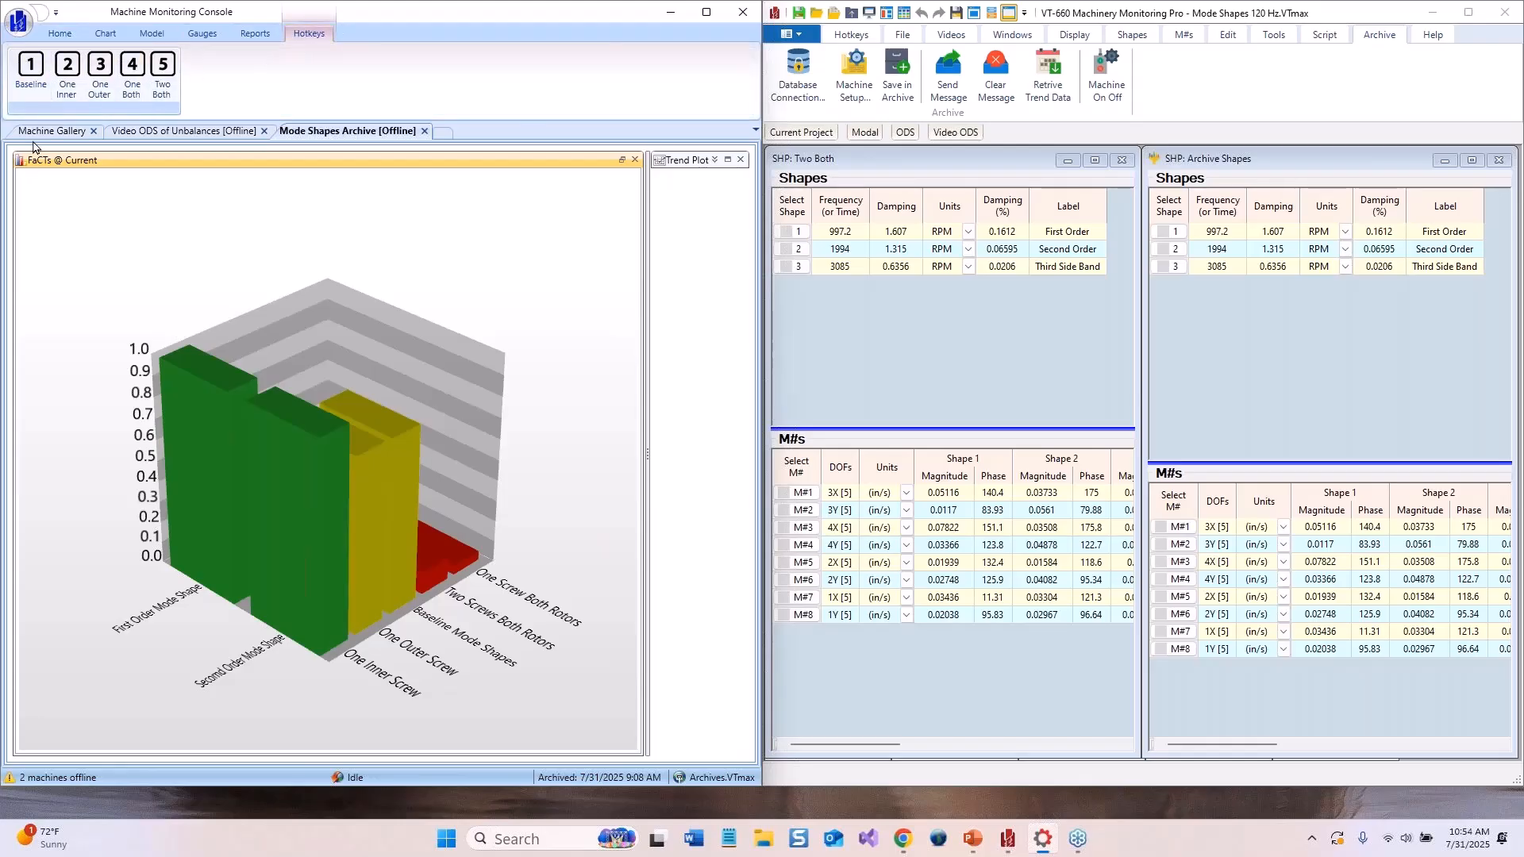
pyautogui.click(32, 77)
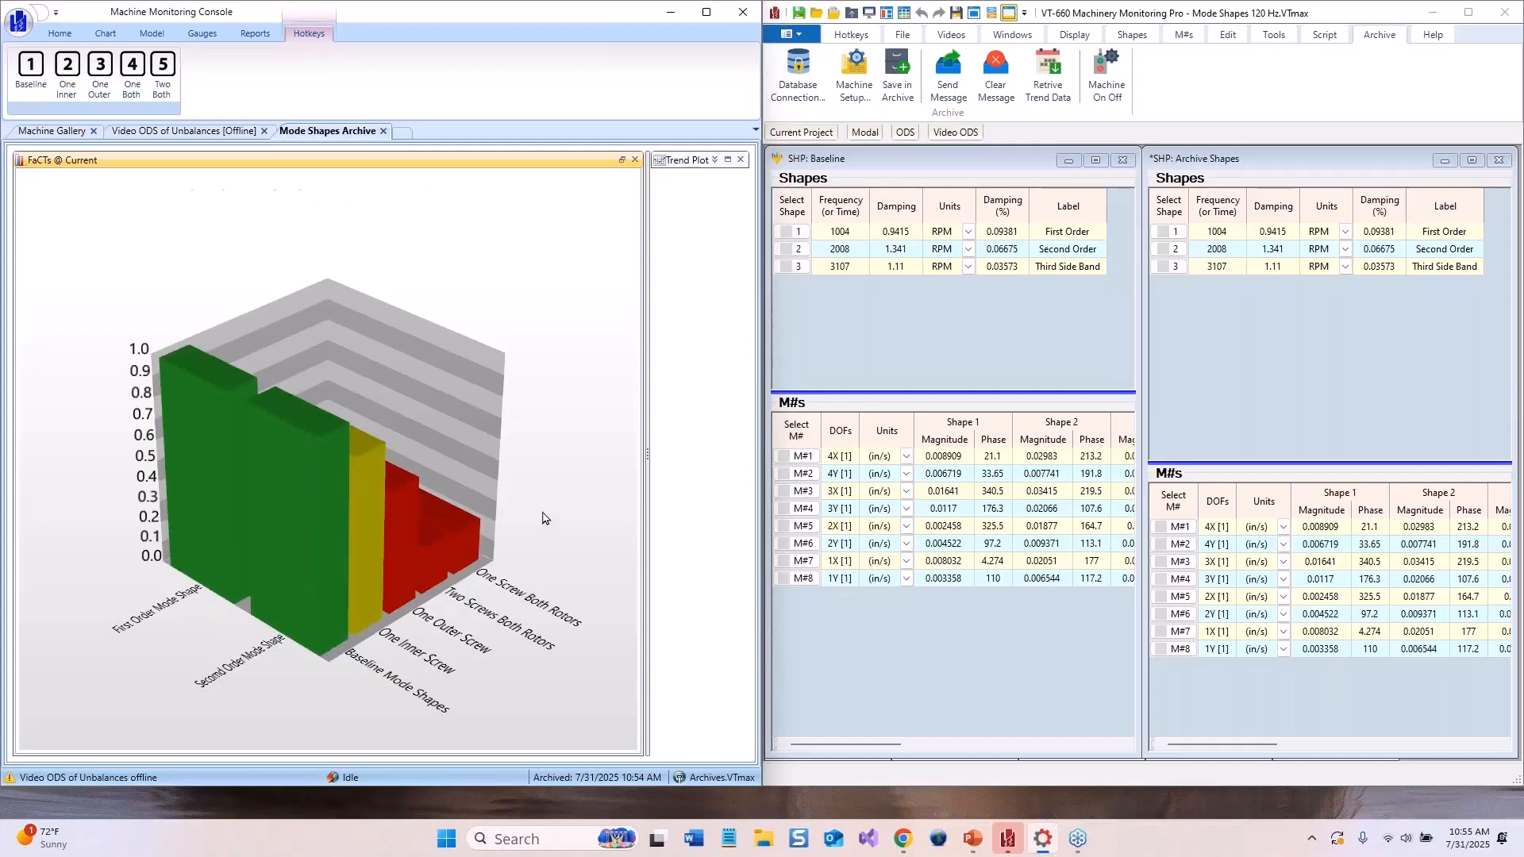
pyautogui.moveTo(589, 467)
pyautogui.mouseDown()
pyautogui.moveTo(579, 482)
pyautogui.moveTo(526, 476)
pyautogui.moveTo(592, 467)
pyautogui.mouseUp()
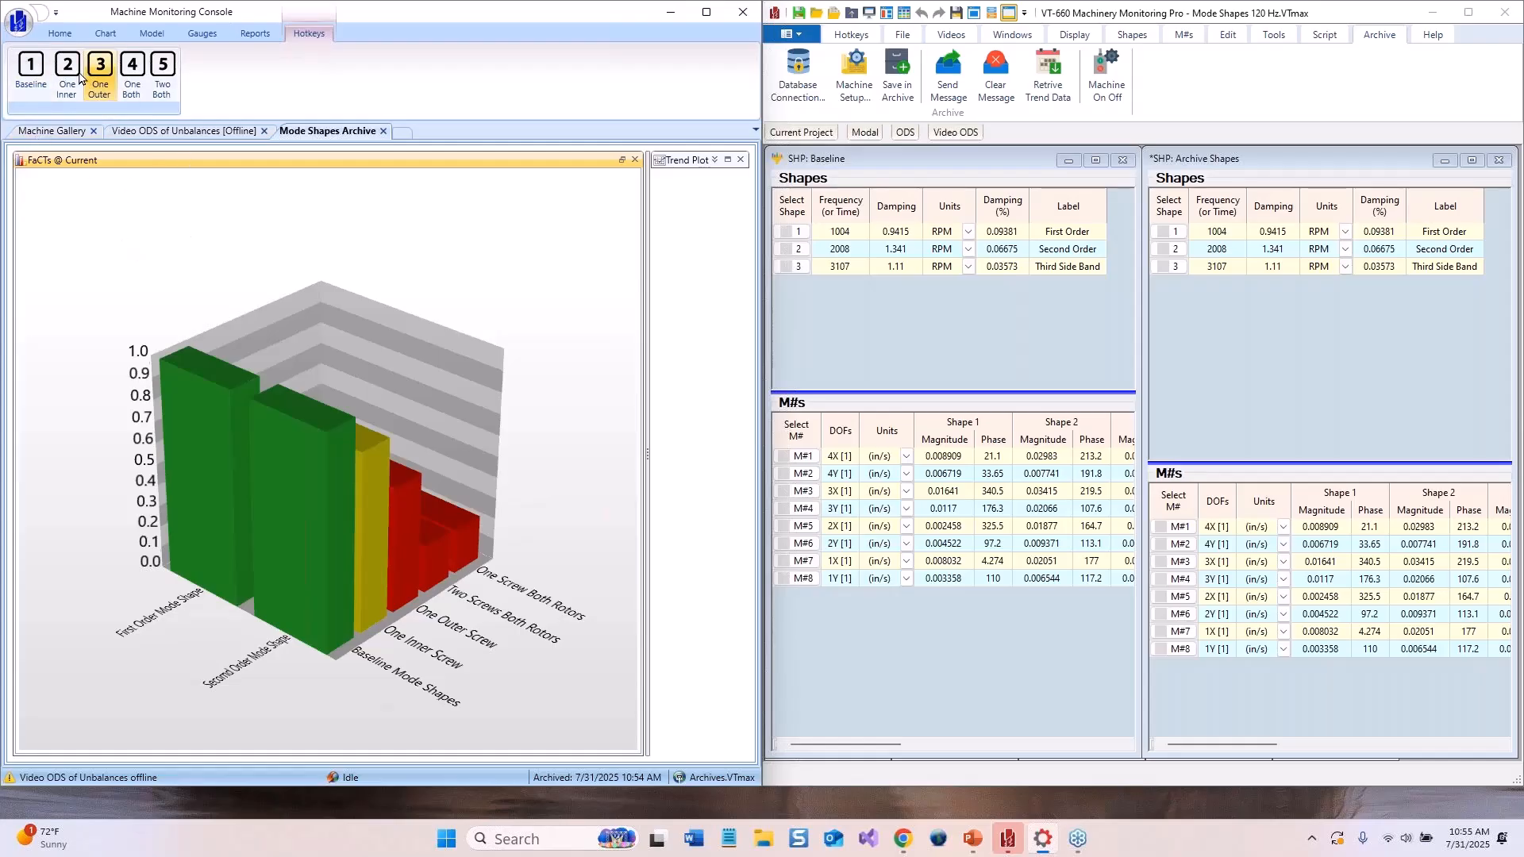
# Run the One Both, One Inner and again One Both hotkeys to compare each case's shapes in the FaCTs chart
pyautogui.click(151, 75)
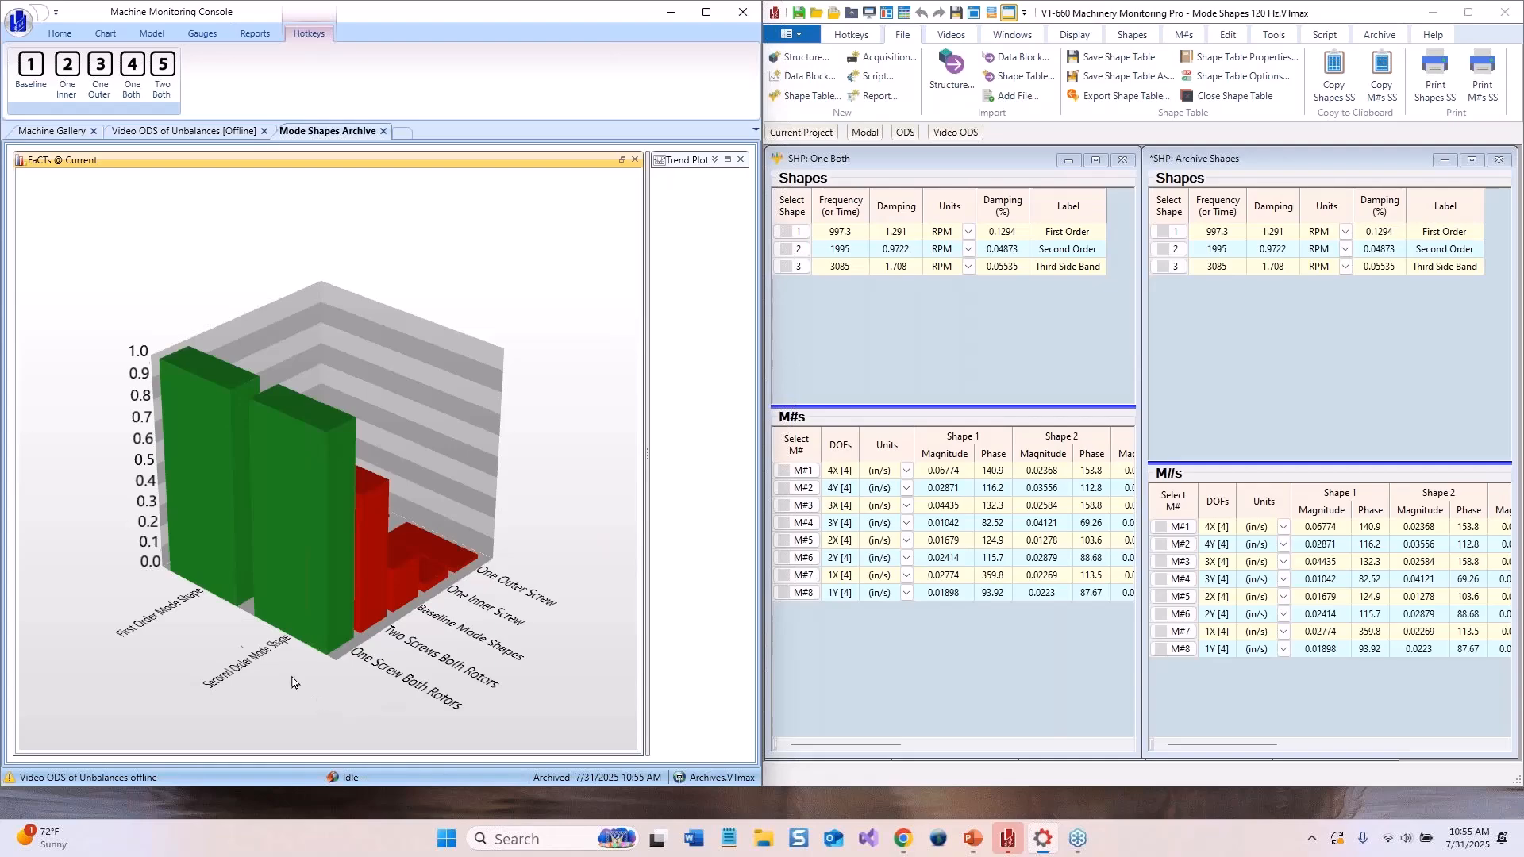
pyautogui.click(63, 99)
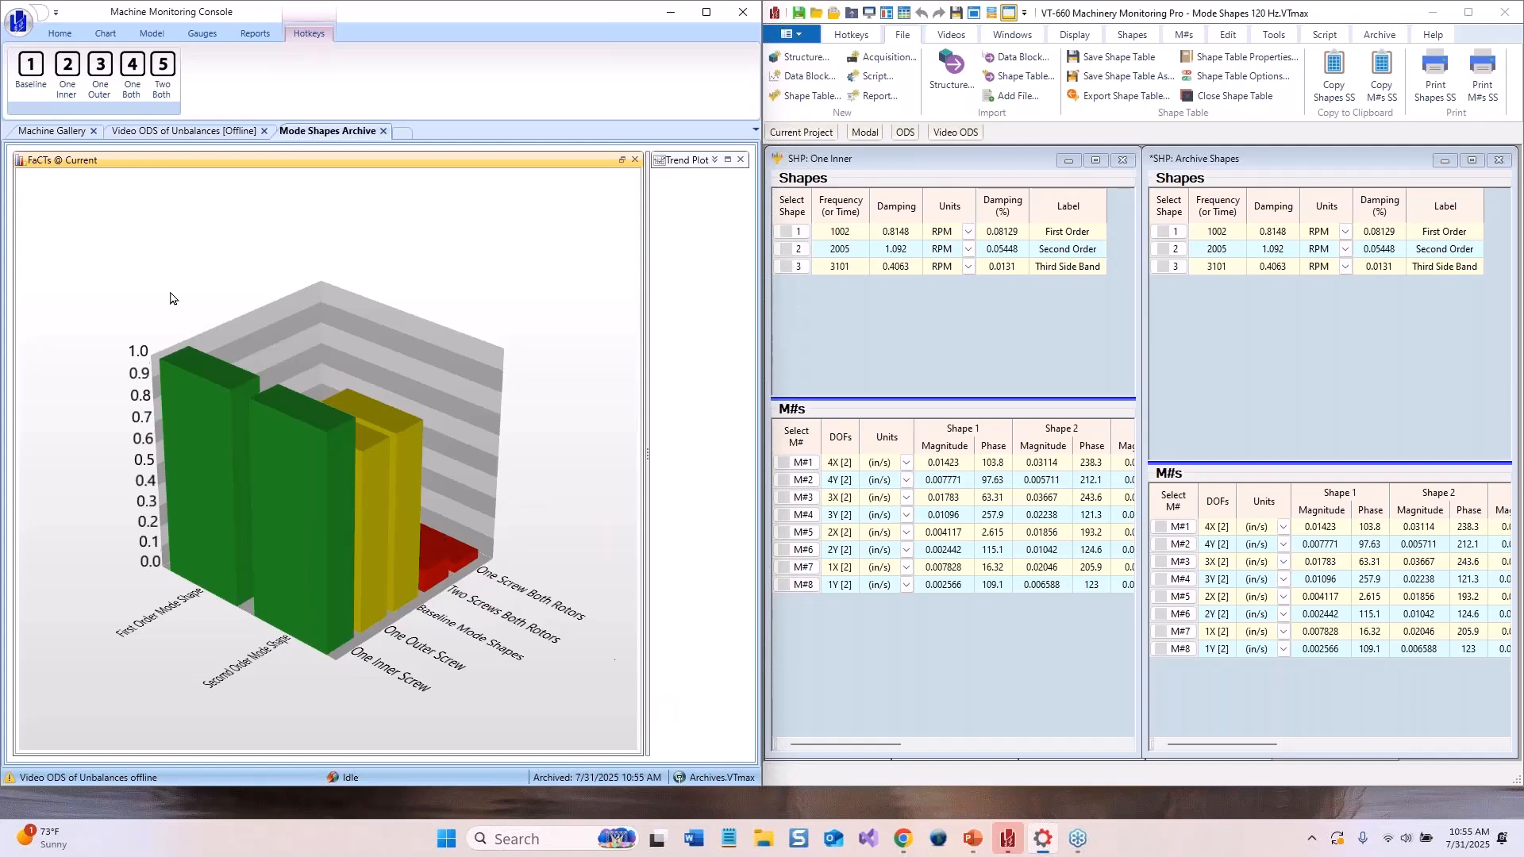
pyautogui.click(125, 75)
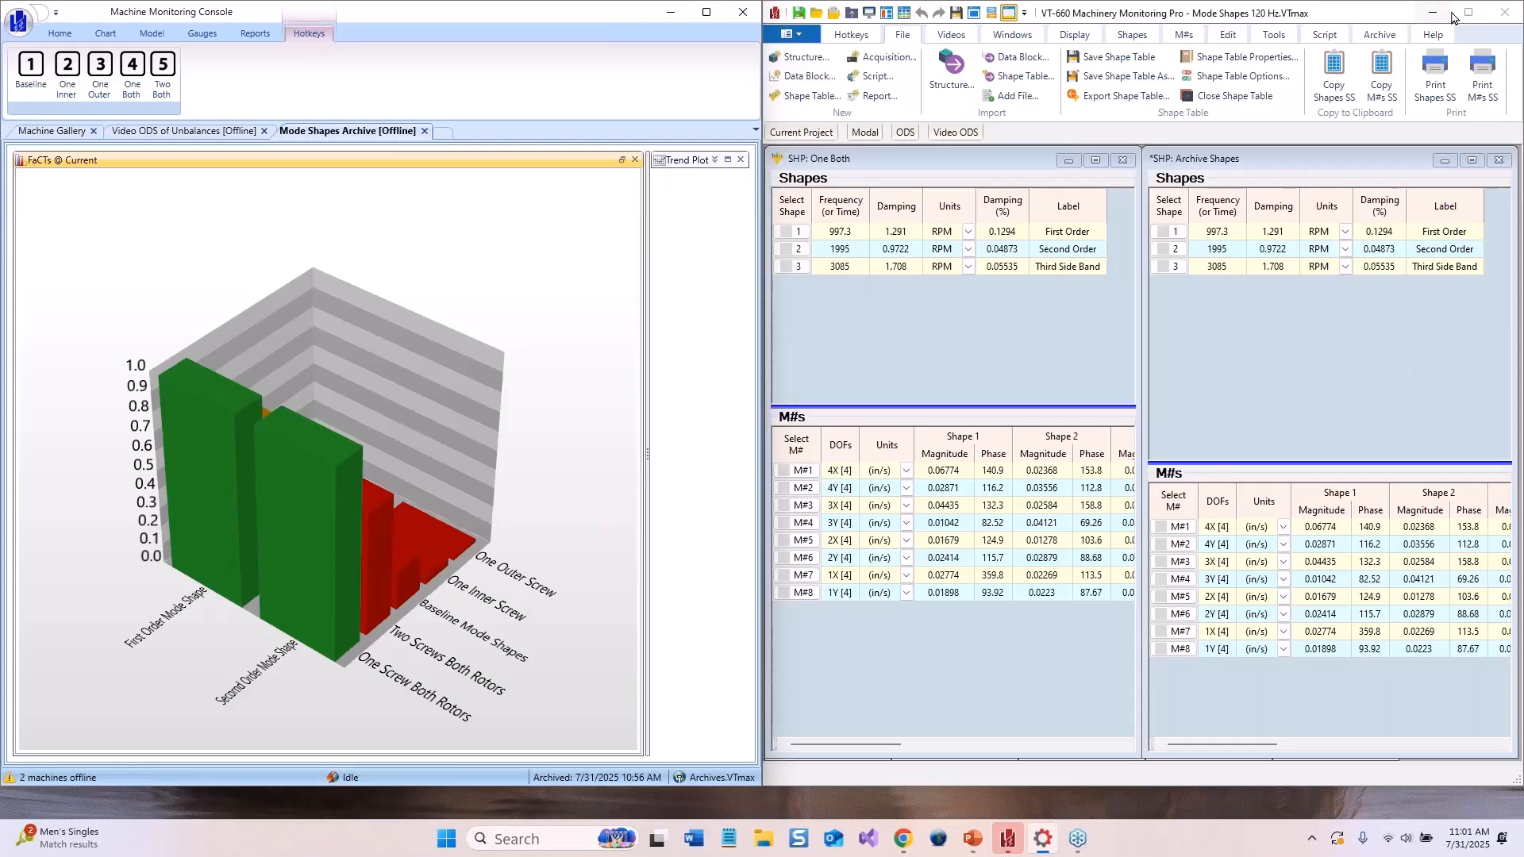
# Minimize the VT-660 window and the Machine Monitoring Console
pyautogui.click(1436, 15)
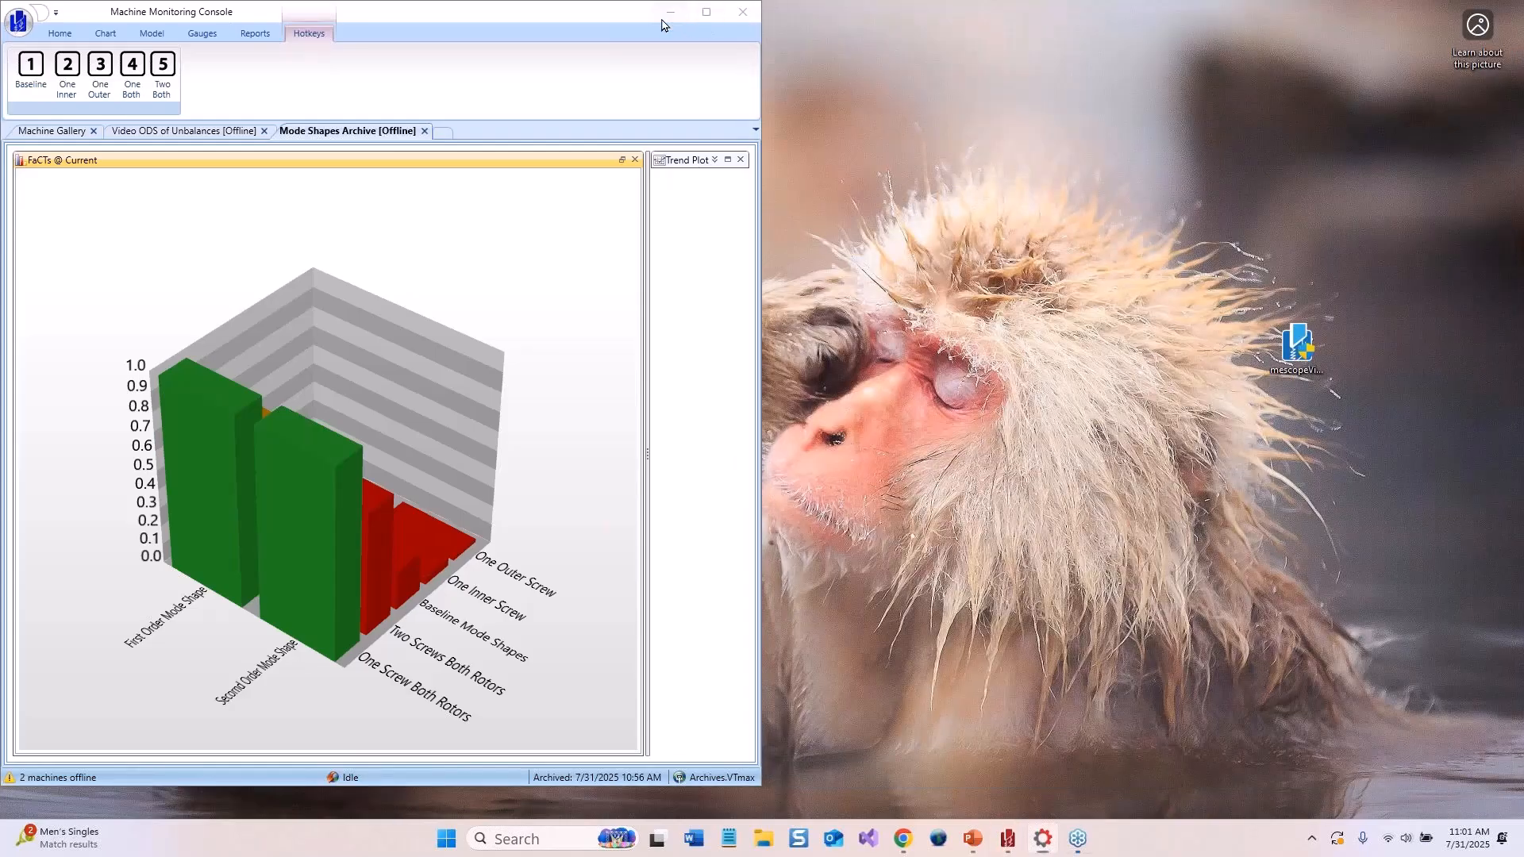
pyautogui.click(669, 16)
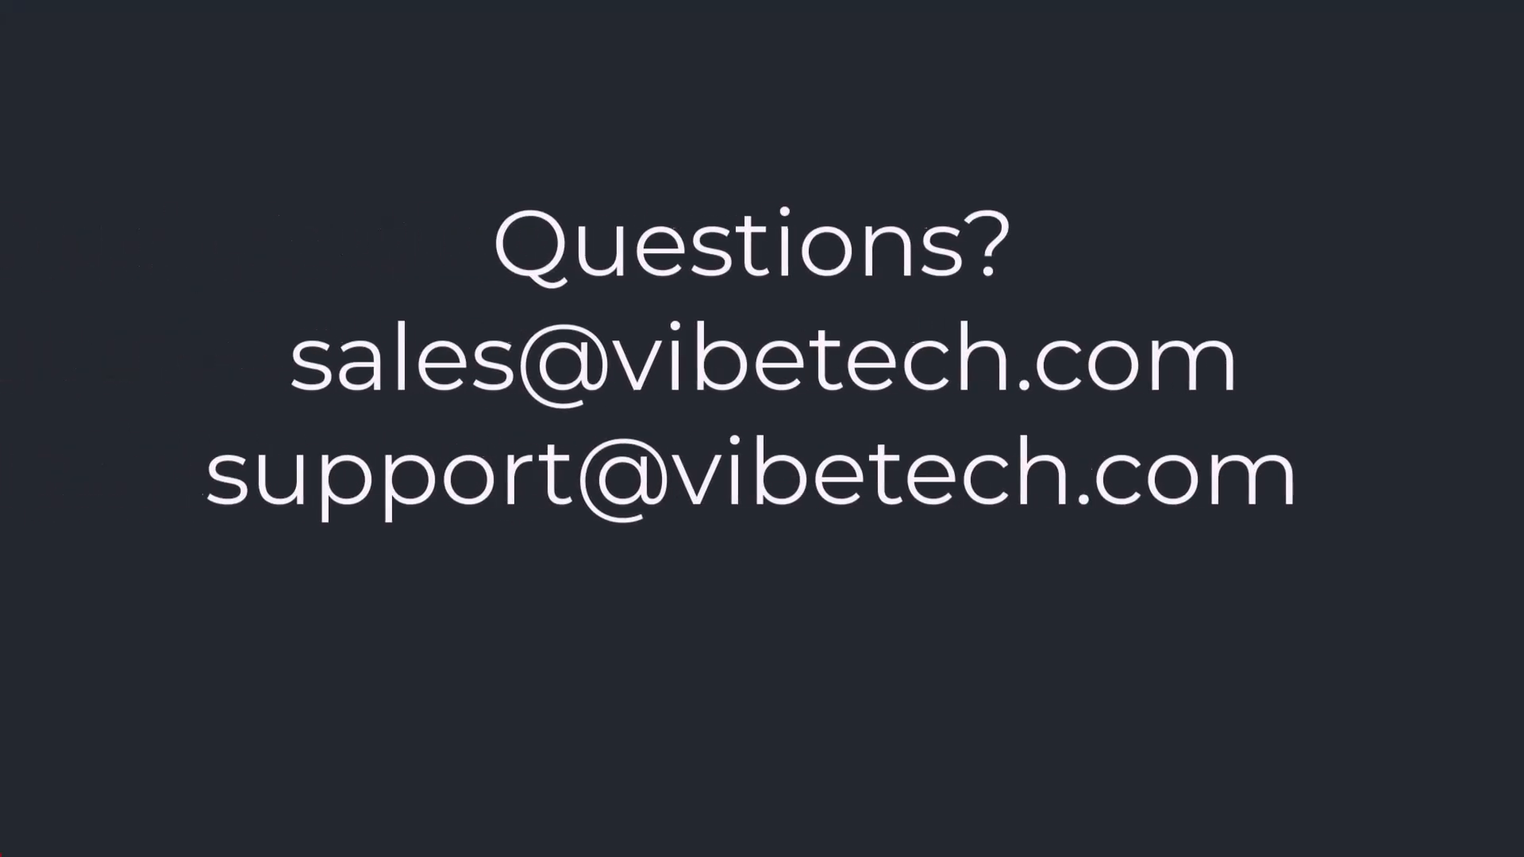